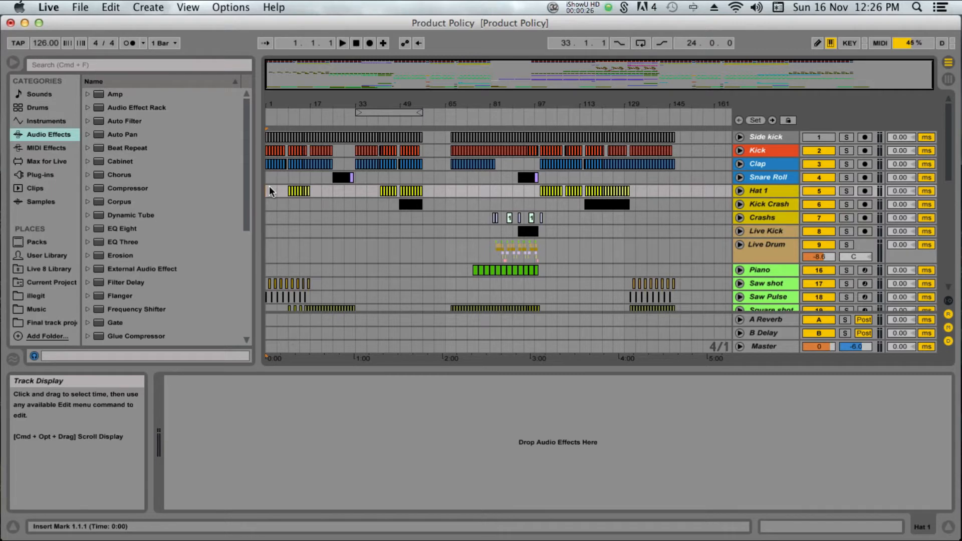
- Play the arrangement from bar 25 through the section starting at bar 33, looking over its tracks, and stop playback
{"action": "scroll", "coordinate": [269, 187], "scroll_direction": "down", "scroll_amount": 3}
{"action": "scroll", "coordinate": [269, 186], "scroll_direction": "up", "scroll_amount": 3}
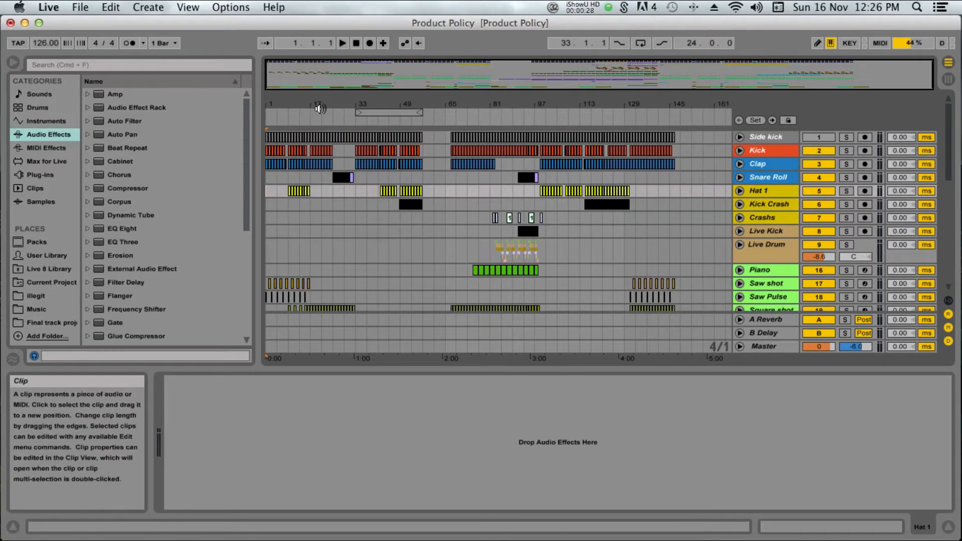
{"action": "left_click_drag", "start_coordinate": [320, 108], "coordinate": [369, 186]}
{"action": "left_click", "coordinate": [367, 186]}
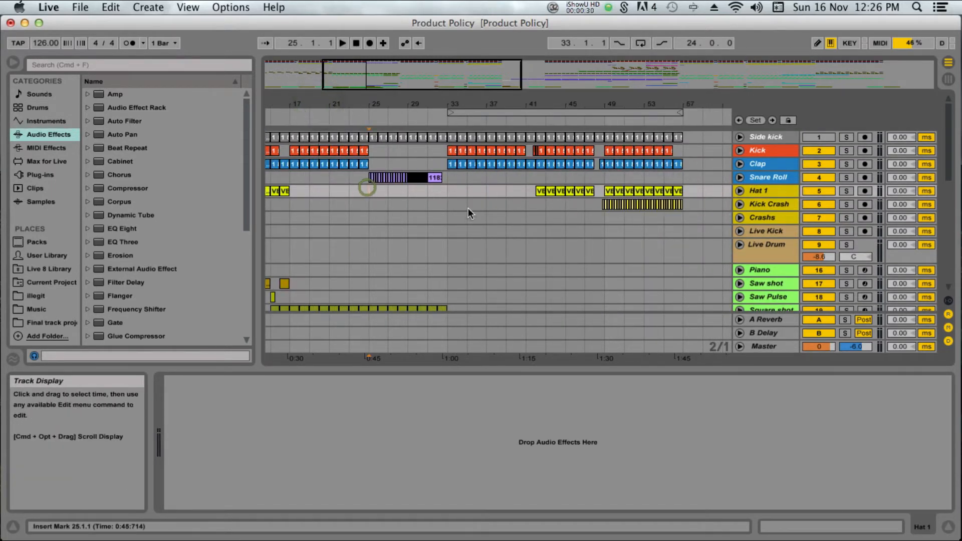
{"action": "left_click_drag", "start_coordinate": [380, 112], "coordinate": [380, 100]}
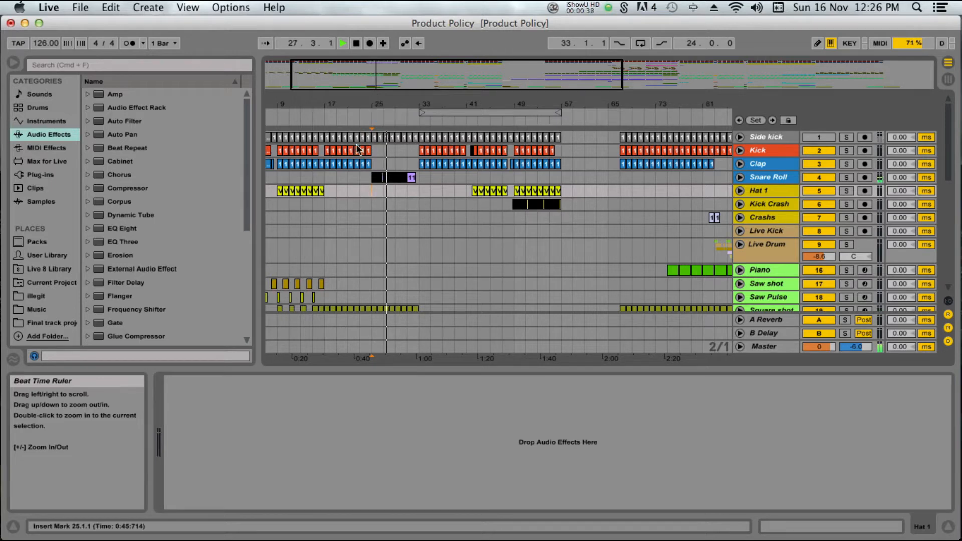
{"action": "left_click", "coordinate": [372, 188]}
{"action": "scroll", "coordinate": [374, 227], "scroll_direction": "down", "scroll_amount": 5}
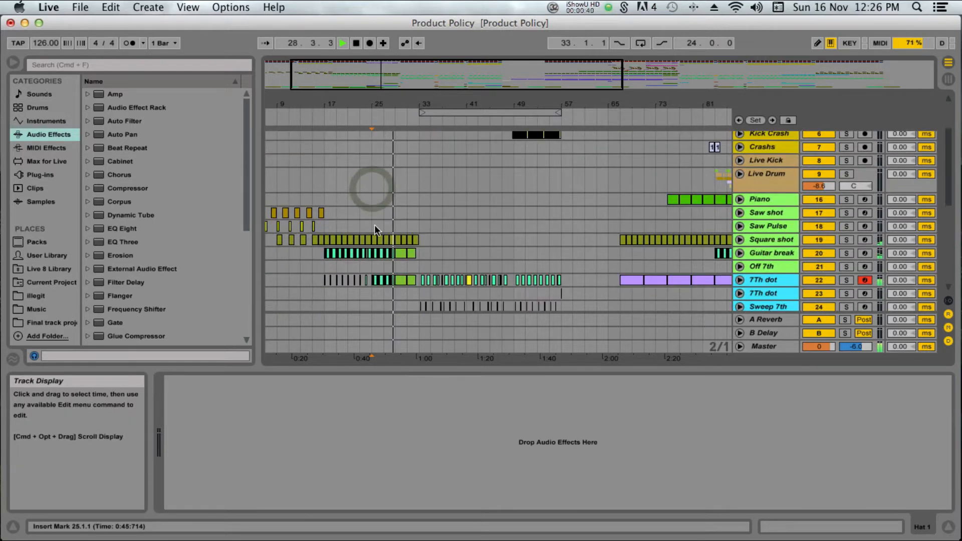
{"action": "scroll", "coordinate": [375, 226], "scroll_direction": "up", "scroll_amount": 5}
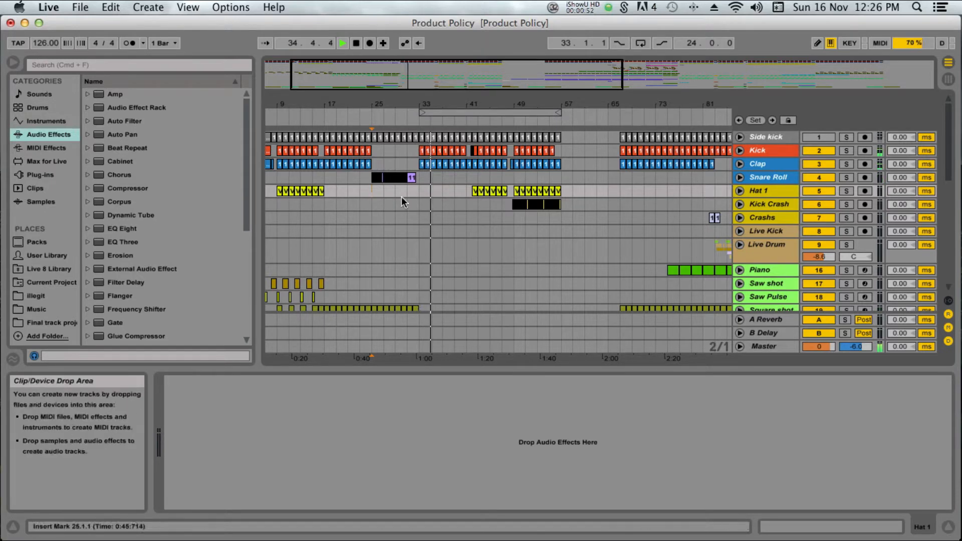
{"action": "scroll", "coordinate": [403, 197], "scroll_direction": "down", "scroll_amount": 2}
{"action": "scroll", "coordinate": [403, 197], "scroll_direction": "up", "scroll_amount": 2}
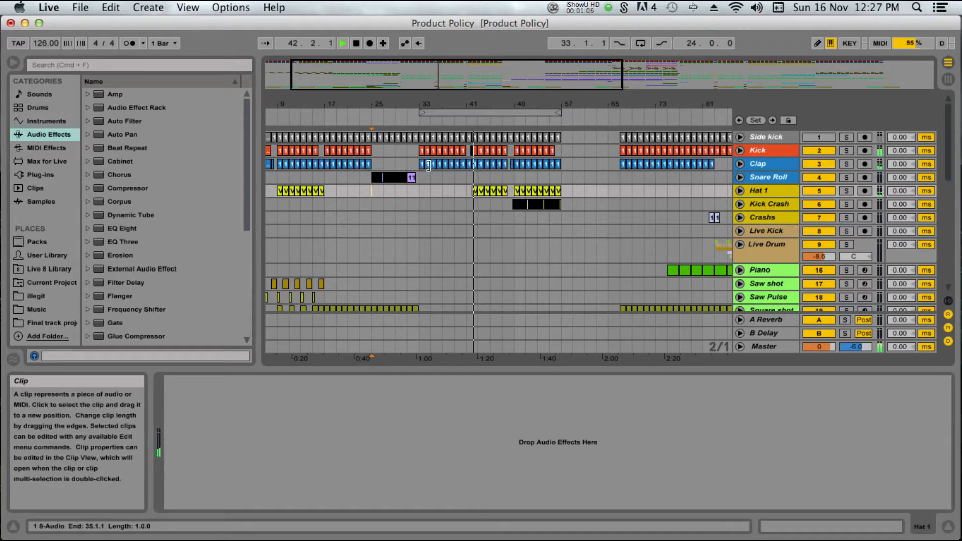
{"action": "key", "text": "space"}
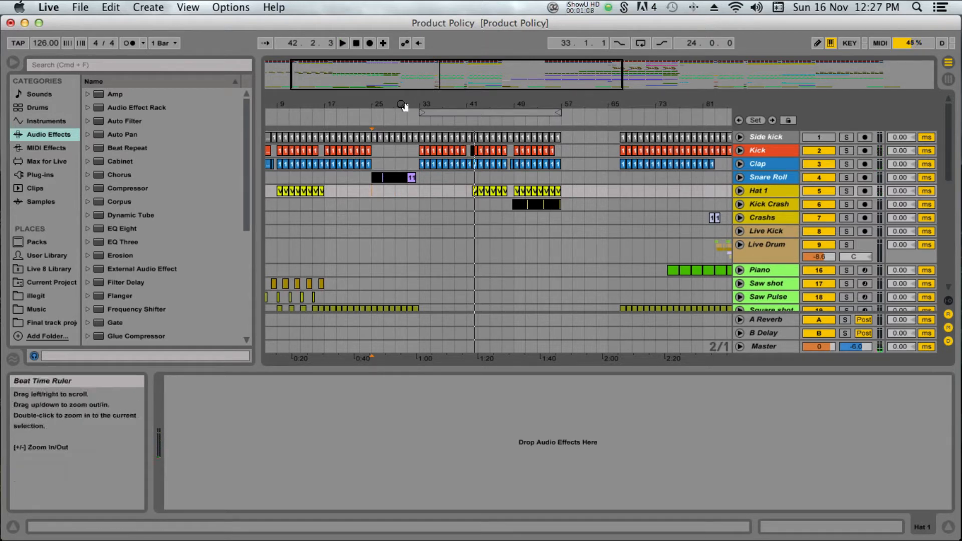
- Unfold the Kick track around bar 33 and enlarge its lane to inspect the kick waveform
{"action": "left_click_drag", "start_coordinate": [401, 105], "coordinate": [401, 133]}
{"action": "left_click_drag", "start_coordinate": [431, 103], "coordinate": [431, 80]}
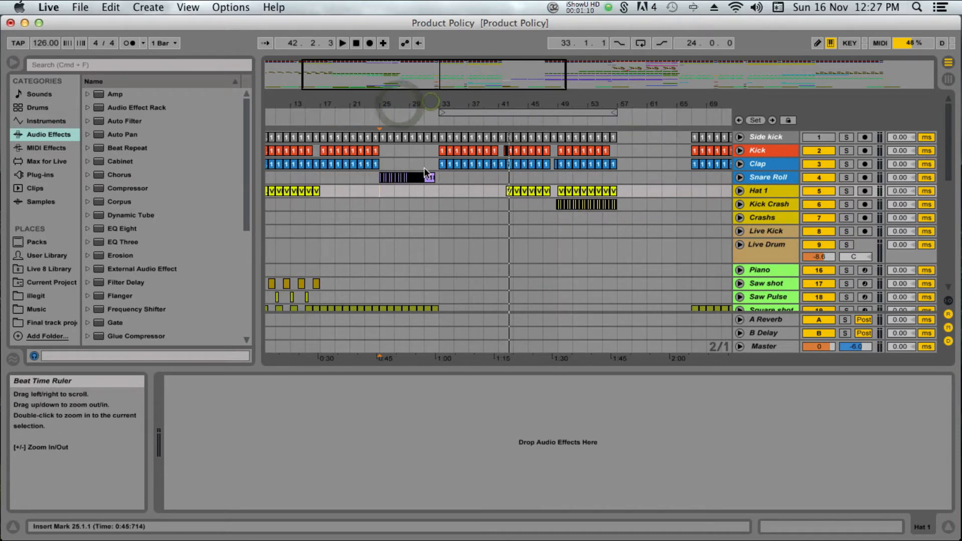
{"action": "left_click", "coordinate": [436, 152]}
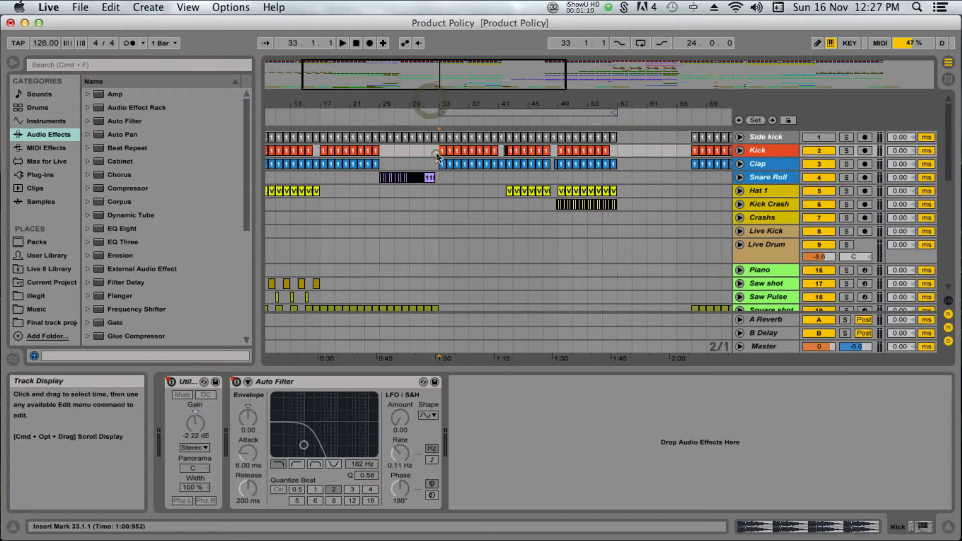
{"action": "double_click", "coordinate": [780, 152]}
{"action": "left_click_drag", "start_coordinate": [443, 106], "coordinate": [441, 86]}
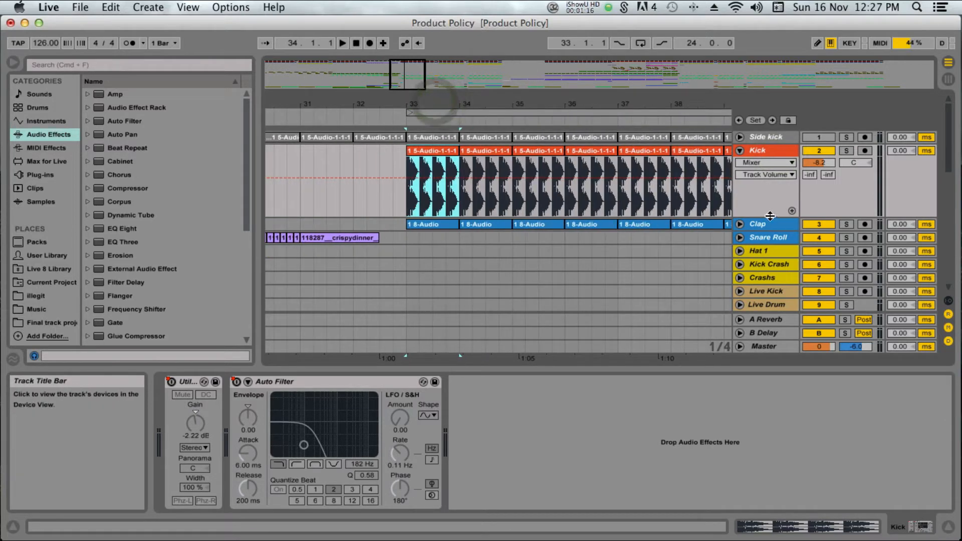
{"action": "left_click_drag", "start_coordinate": [770, 216], "coordinate": [770, 252]}
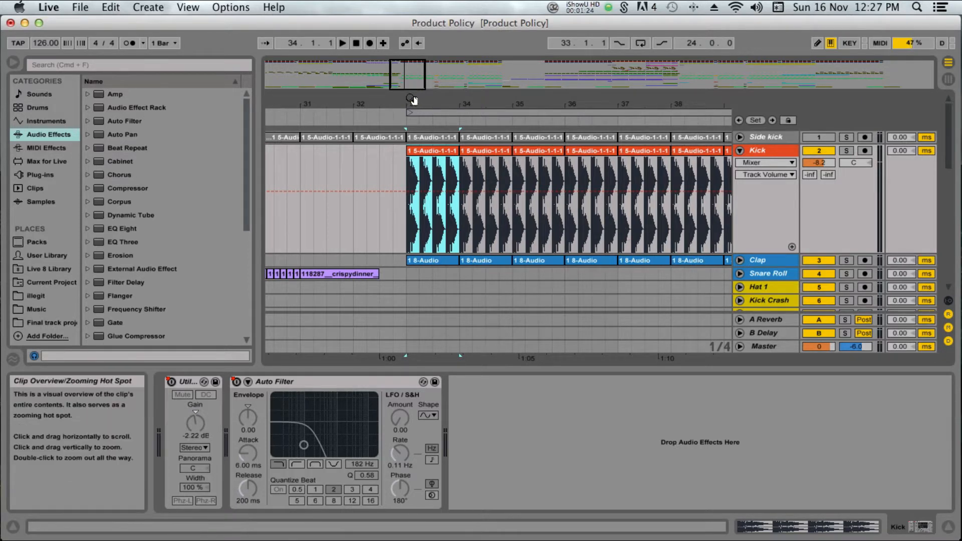
- Audition the kick from bar 33 with the Kick track soloed, and turn its solo off after stopping
{"action": "mouse_move", "coordinate": [409, 103]}
{"action": "left_mouse_down"}
{"action": "mouse_move", "coordinate": [409, 121]}
{"action": "mouse_move", "coordinate": [398, 98]}
{"action": "left_mouse_up"}
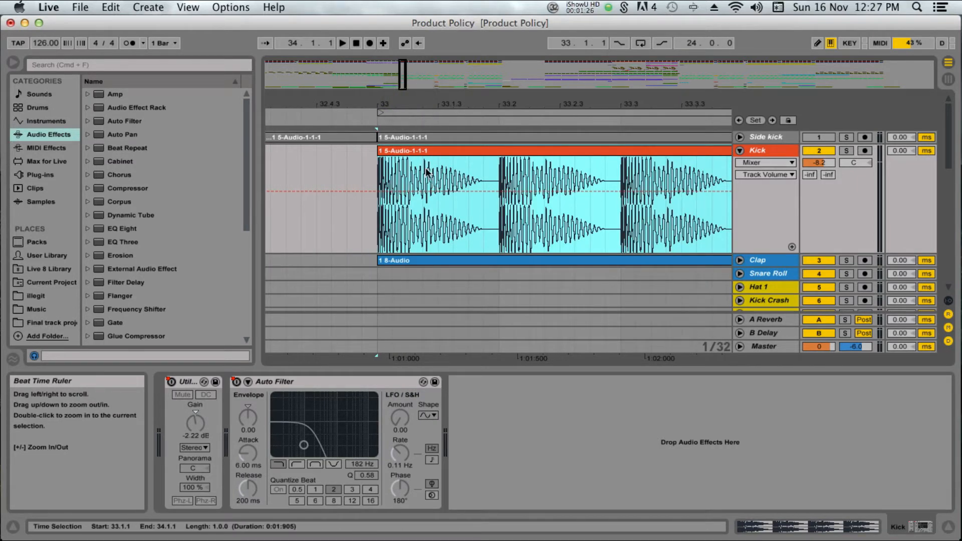
{"action": "left_click_drag", "start_coordinate": [372, 170], "coordinate": [409, 171]}
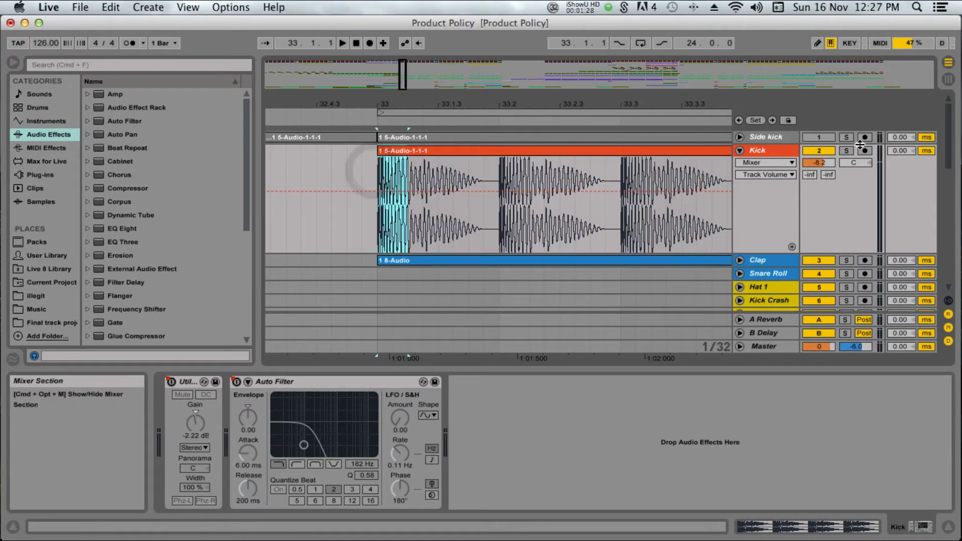
{"action": "left_click", "coordinate": [847, 150]}
{"action": "key", "text": "space"}
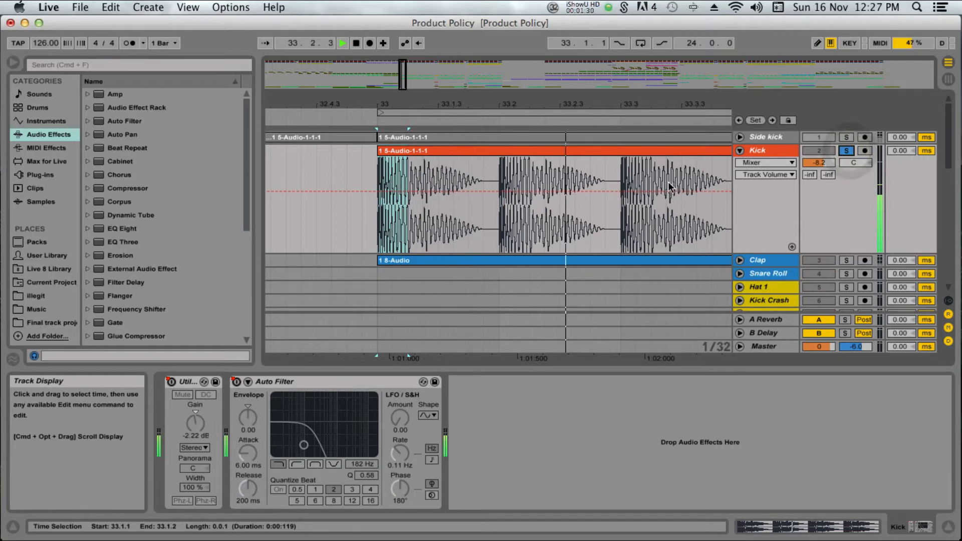
{"action": "key", "text": "space"}
{"action": "left_click_drag", "start_coordinate": [478, 102], "coordinate": [477, 86]}
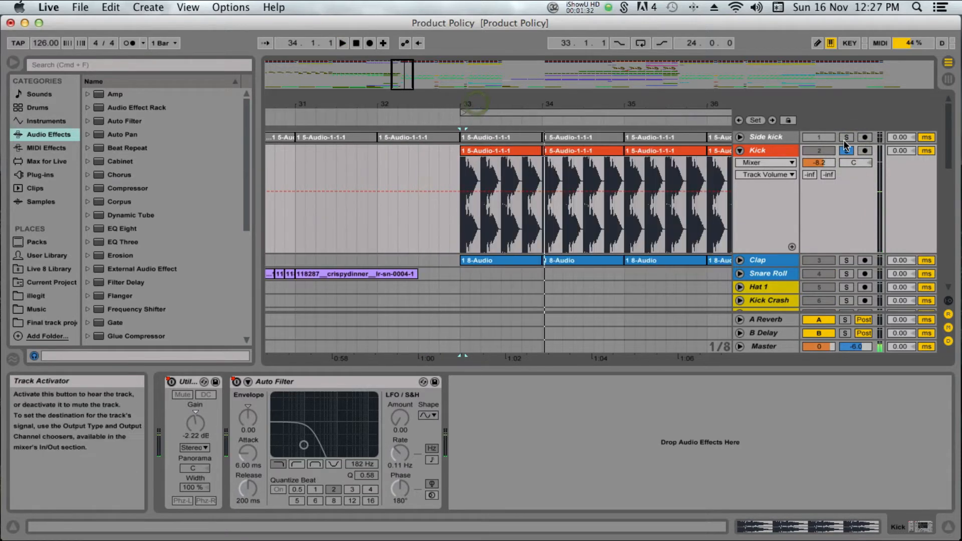
{"action": "left_click", "coordinate": [847, 149]}
{"action": "left_click", "coordinate": [469, 151]}
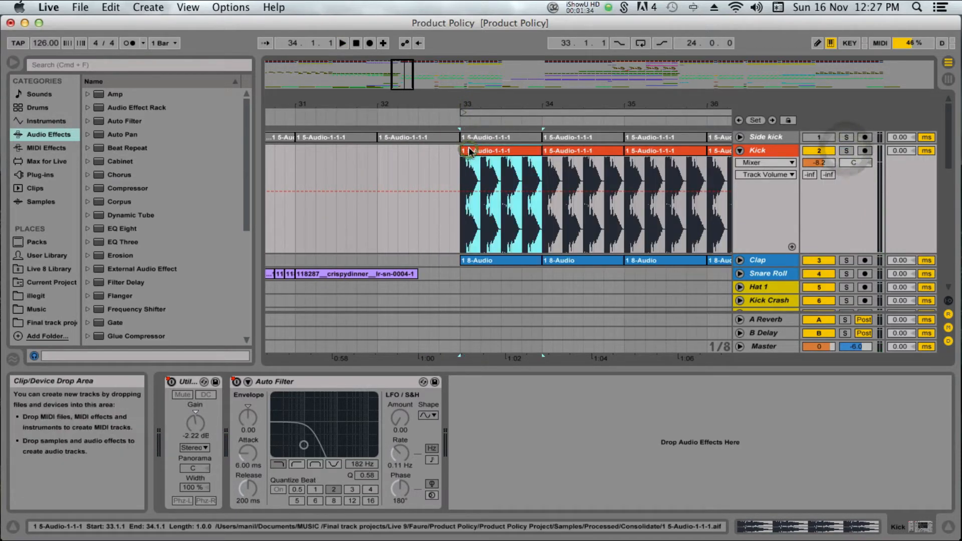
- Fold the Kick track and select its Auto Filter device
{"action": "left_click_drag", "start_coordinate": [446, 98], "coordinate": [446, 81]}
{"action": "left_click_drag", "start_coordinate": [883, 253], "coordinate": [895, 76]}
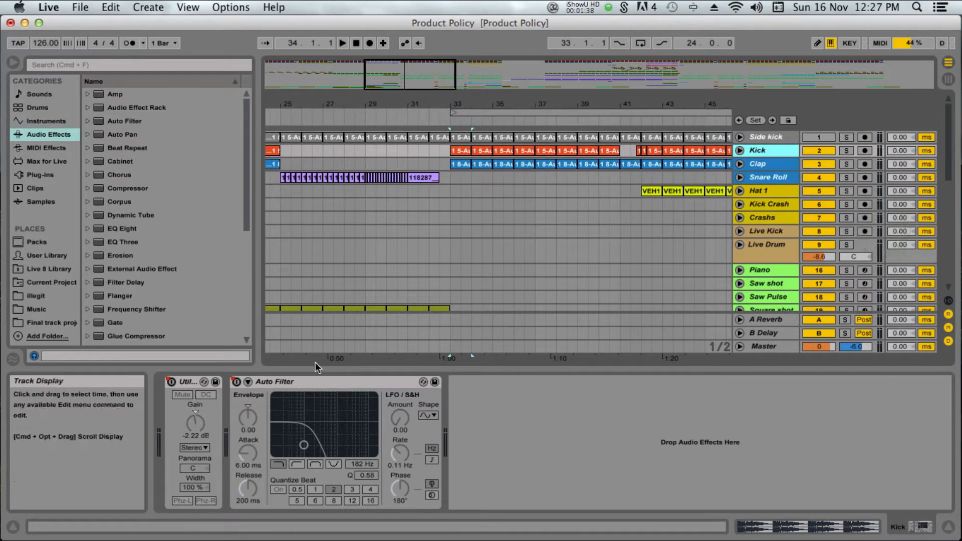
{"action": "left_click", "coordinate": [310, 381]}
{"action": "left_click_drag", "start_coordinate": [325, 102], "coordinate": [326, 87]}
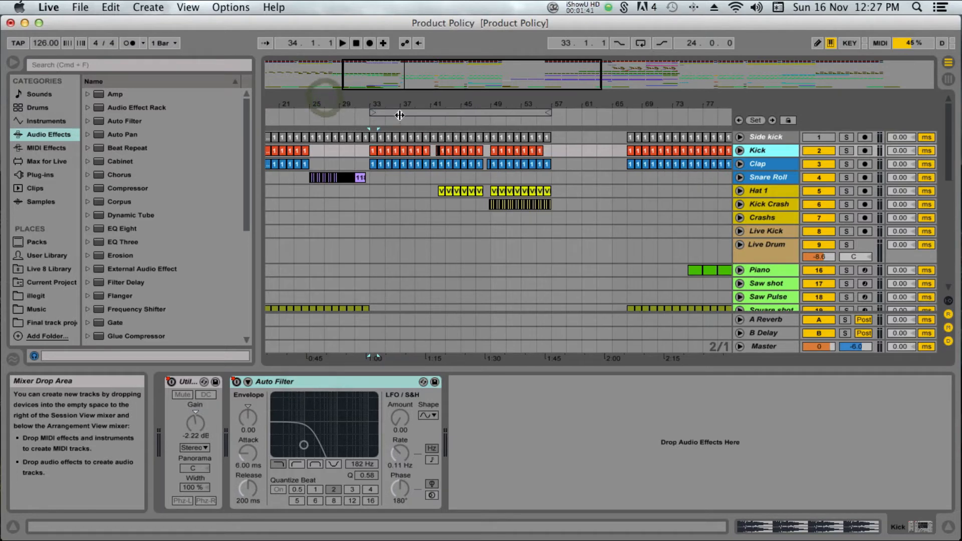
- Unfold the Kick track and play from bar 67, comparing soloed kick with the full mix, and fold it after stopping
{"action": "double_click", "coordinate": [784, 153]}
{"action": "left_click_drag", "start_coordinate": [565, 104], "coordinate": [564, 94]}
{"action": "left_click", "coordinate": [457, 190]}
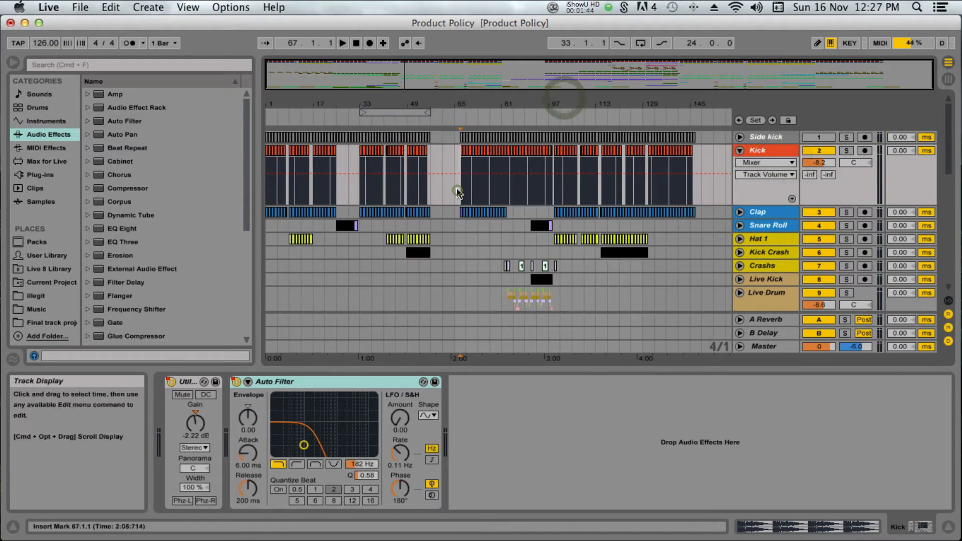
{"action": "key", "text": "space"}
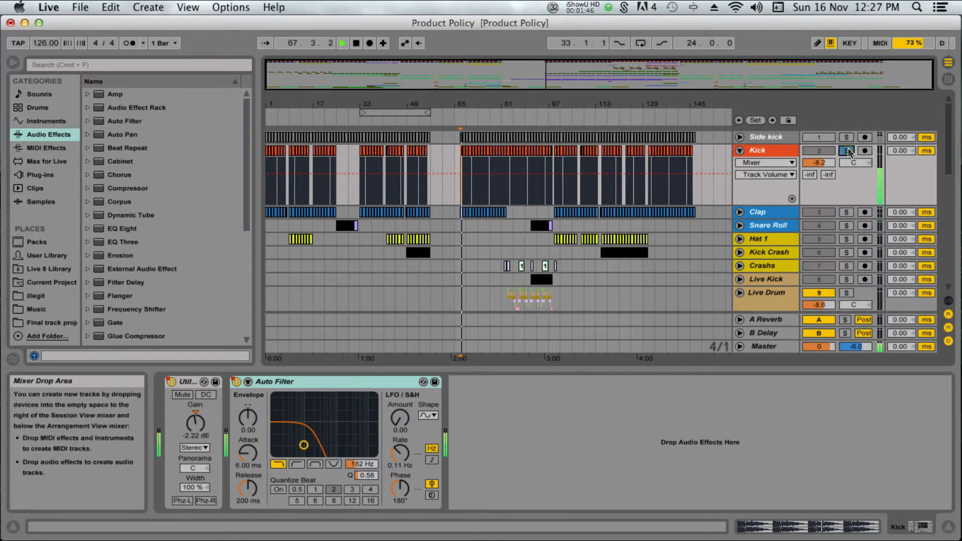
{"action": "left_click", "coordinate": [847, 151]}
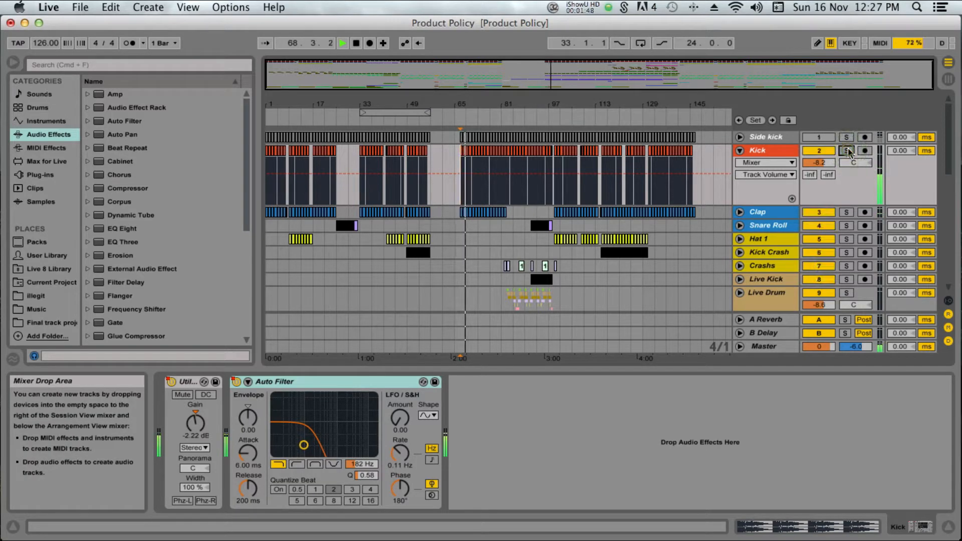
{"action": "left_click", "coordinate": [847, 151]}
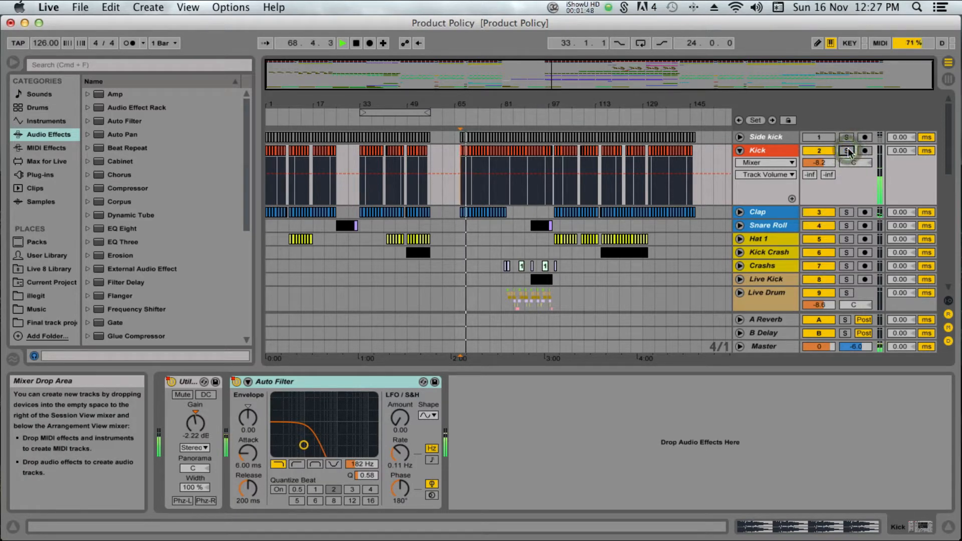
{"action": "key", "text": "space"}
{"action": "double_click", "coordinate": [882, 183]}
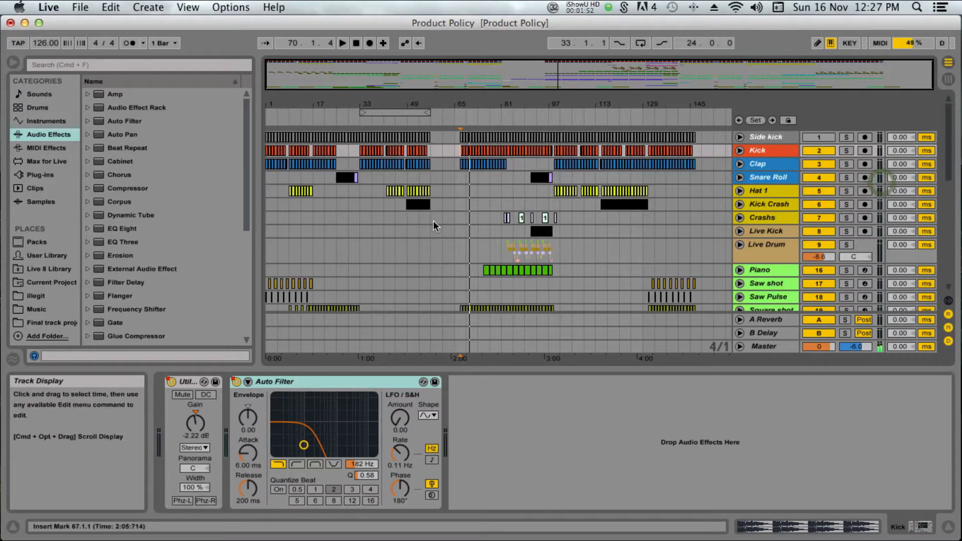
- Unfold the Clap track and select its clip at bar 33 to inspect the clap waveform
{"action": "left_click_drag", "start_coordinate": [359, 104], "coordinate": [350, 80]}
{"action": "left_click", "coordinate": [356, 163]}
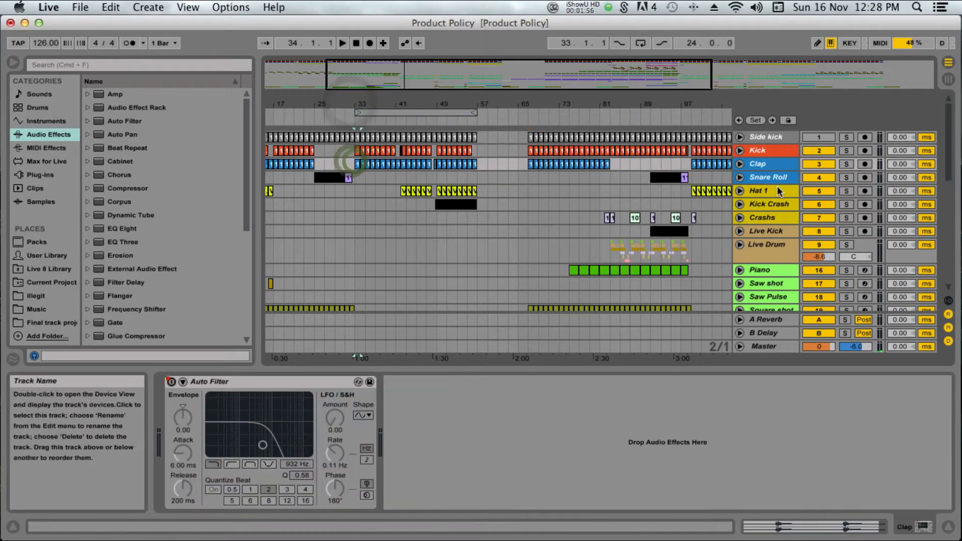
{"action": "double_click", "coordinate": [768, 172]}
{"action": "left_click_drag", "start_coordinate": [349, 103], "coordinate": [333, 113]}
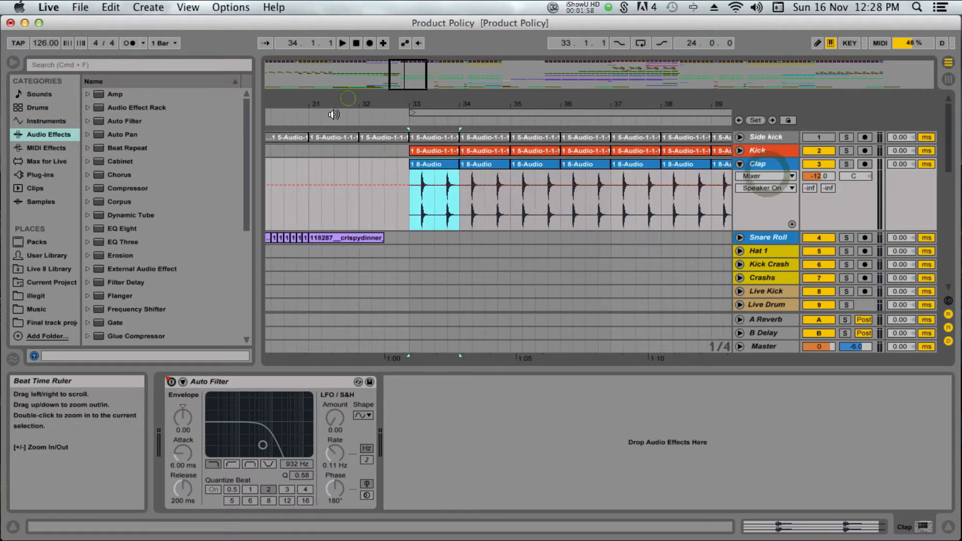
{"action": "left_click_drag", "start_coordinate": [420, 106], "coordinate": [422, 136]}
{"action": "left_click", "coordinate": [351, 175]}
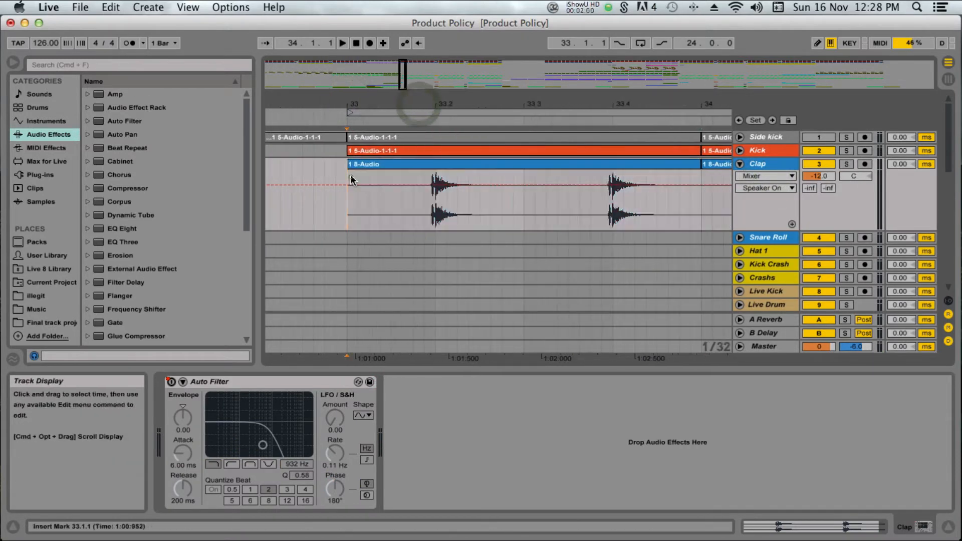
{"action": "left_click", "coordinate": [367, 165]}
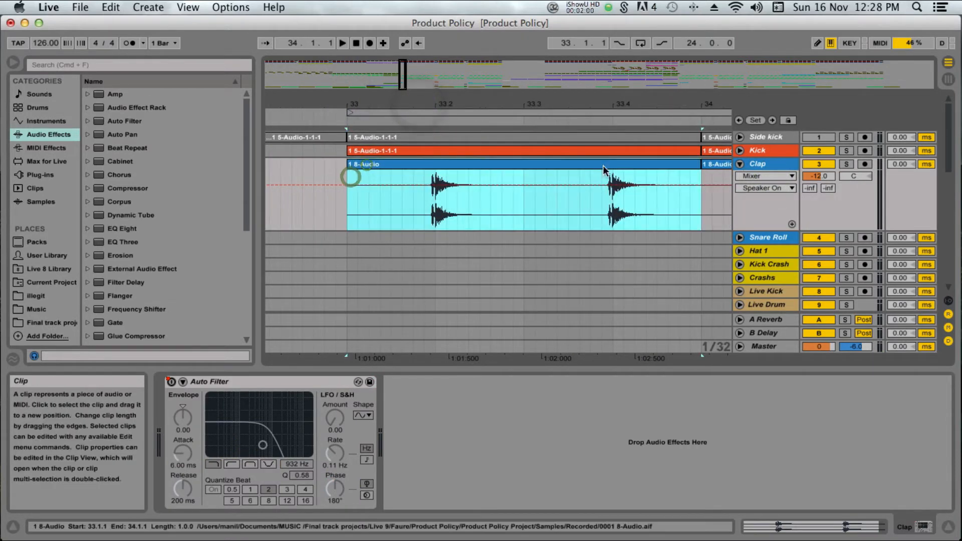
- Audition the clap from bar 33 with the Clap track soloed, release the solo to hear the mix, and stop playback
{"action": "left_click", "coordinate": [847, 164]}
{"action": "key", "text": "space"}
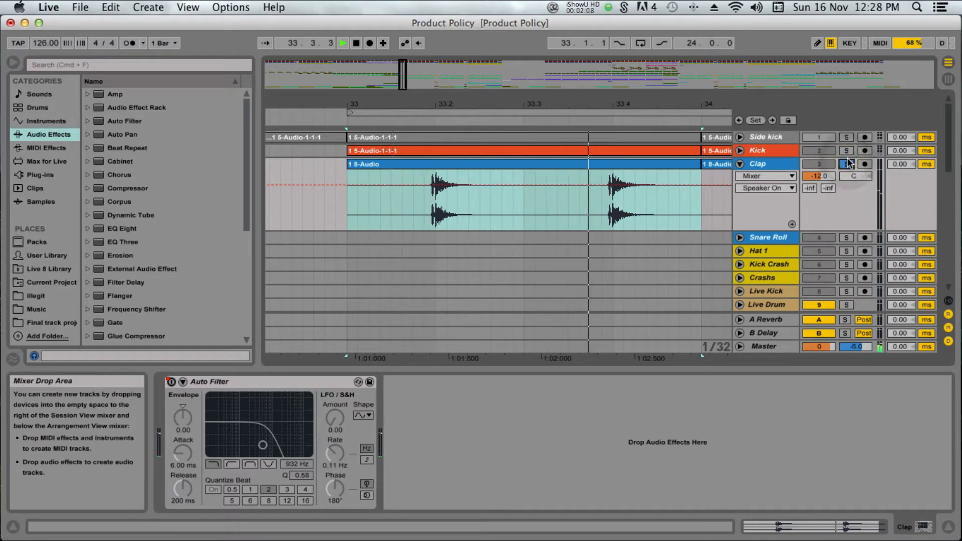
{"action": "left_click", "coordinate": [847, 164]}
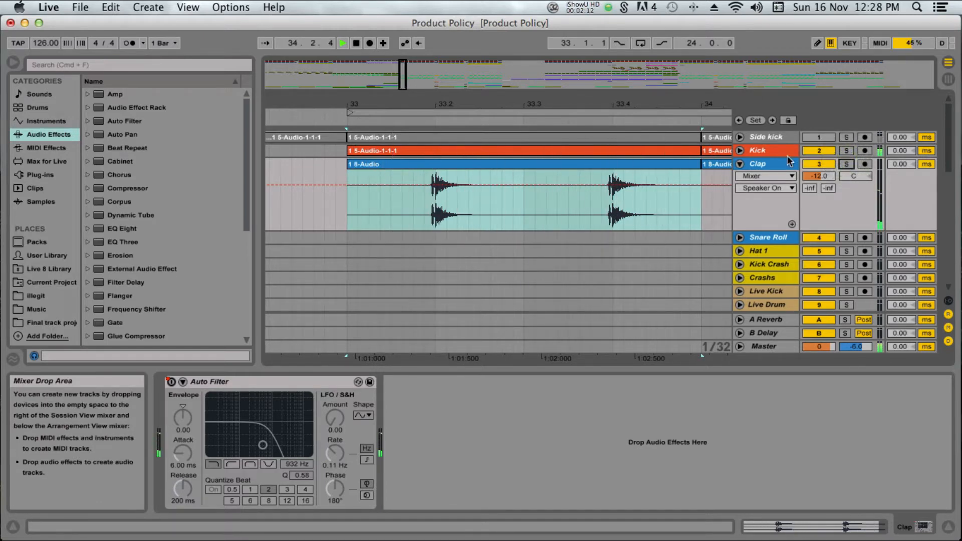
{"action": "left_click_drag", "start_coordinate": [643, 100], "coordinate": [643, 46]}
{"action": "key", "text": "space"}
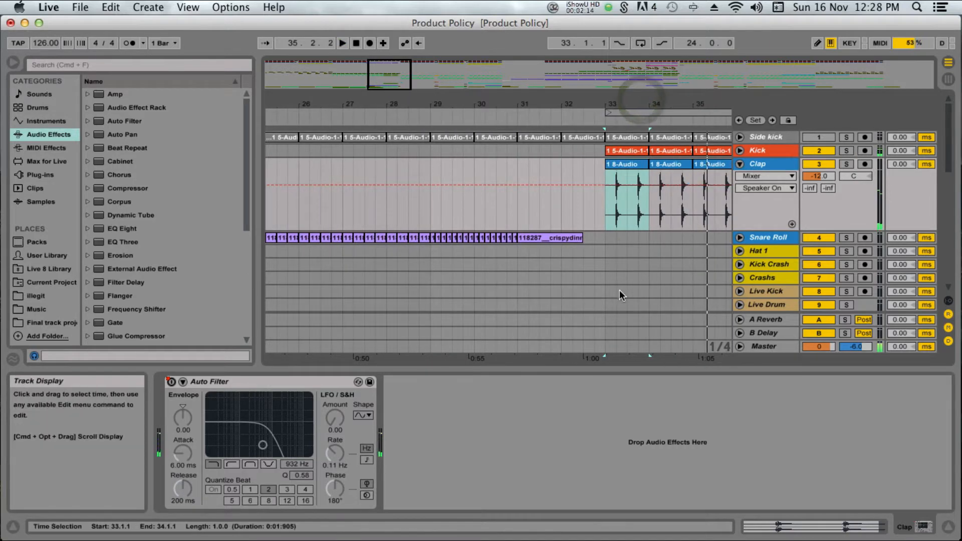
- Fold the Clap track and view the Snare Roll and Clap device chains at bar 33
{"action": "scroll", "coordinate": [600, 300], "scroll_direction": "down", "scroll_amount": 3}
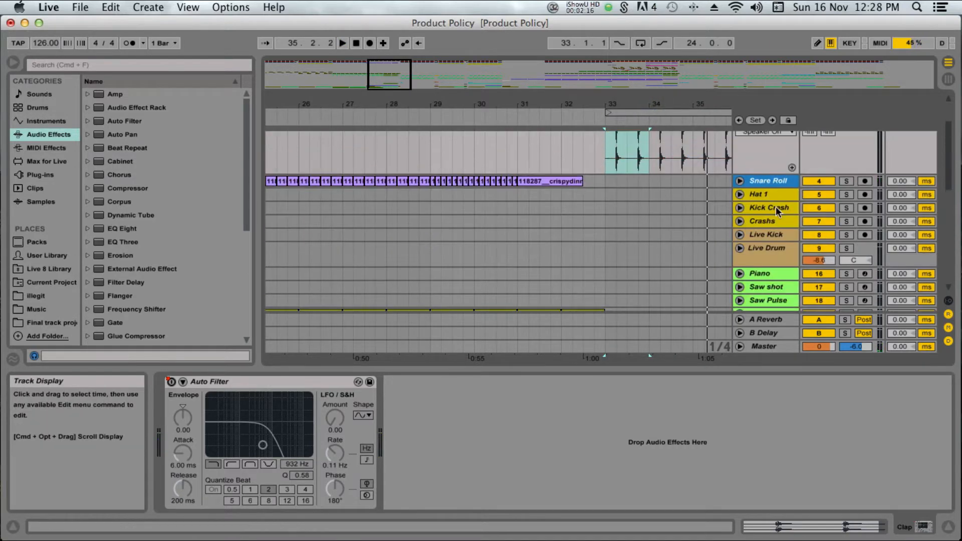
{"action": "scroll", "coordinate": [777, 209], "scroll_direction": "up", "scroll_amount": 3}
{"action": "double_click", "coordinate": [873, 194]}
{"action": "scroll", "coordinate": [558, 260], "scroll_direction": "right", "scroll_amount": 3}
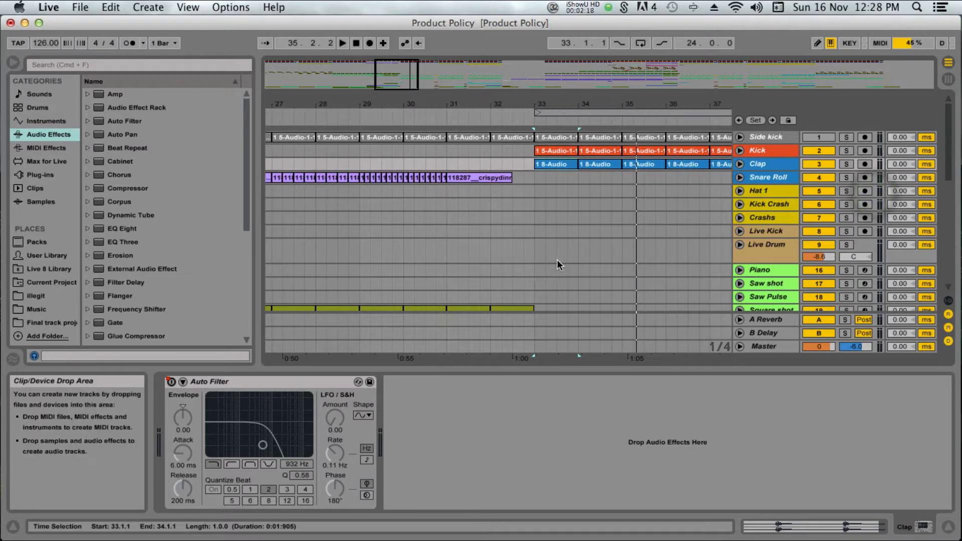
{"action": "left_click_drag", "start_coordinate": [492, 94], "coordinate": [495, 109]}
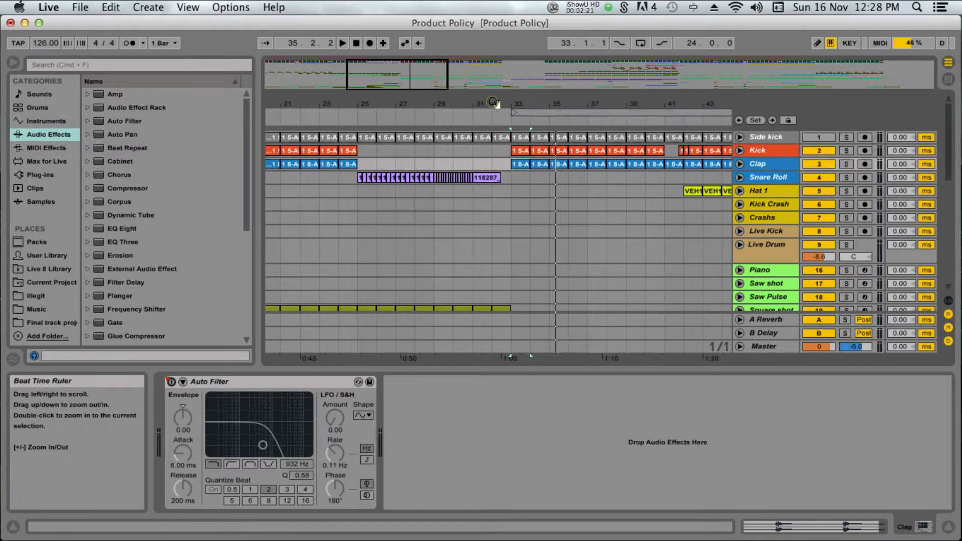
{"action": "left_click", "coordinate": [513, 179]}
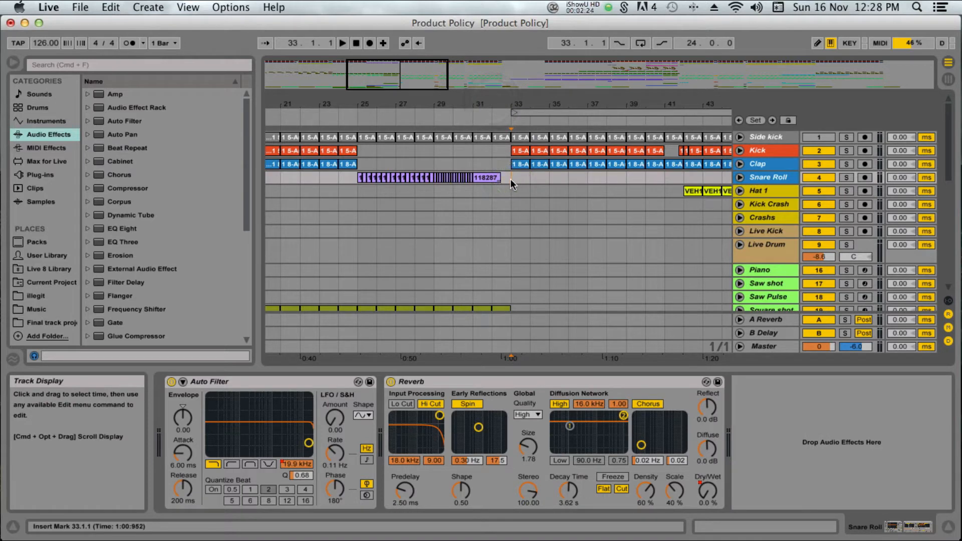
{"action": "left_click", "coordinate": [521, 164]}
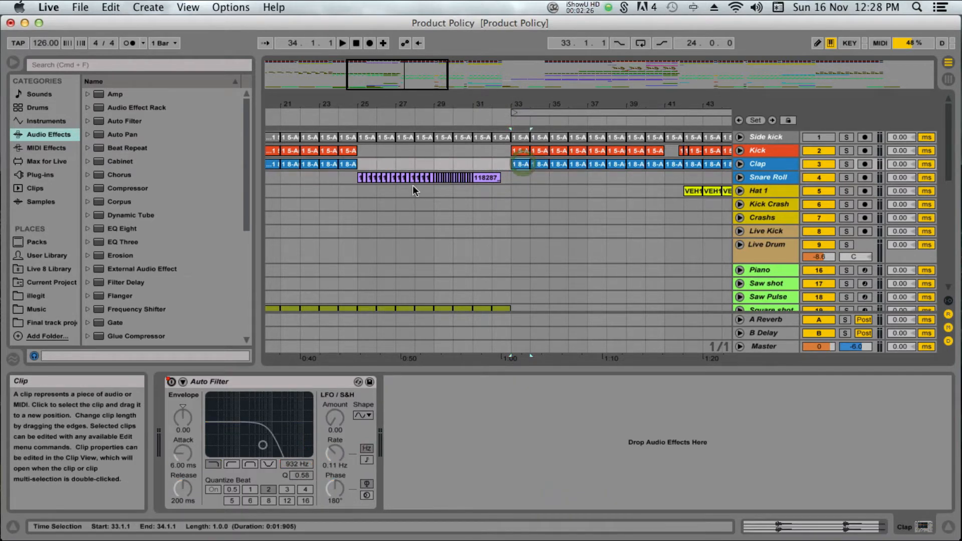
- Place the insert marker at bar 25 on the Snare Roll track and solo the track
{"action": "left_click_drag", "start_coordinate": [494, 104], "coordinate": [498, 106]}
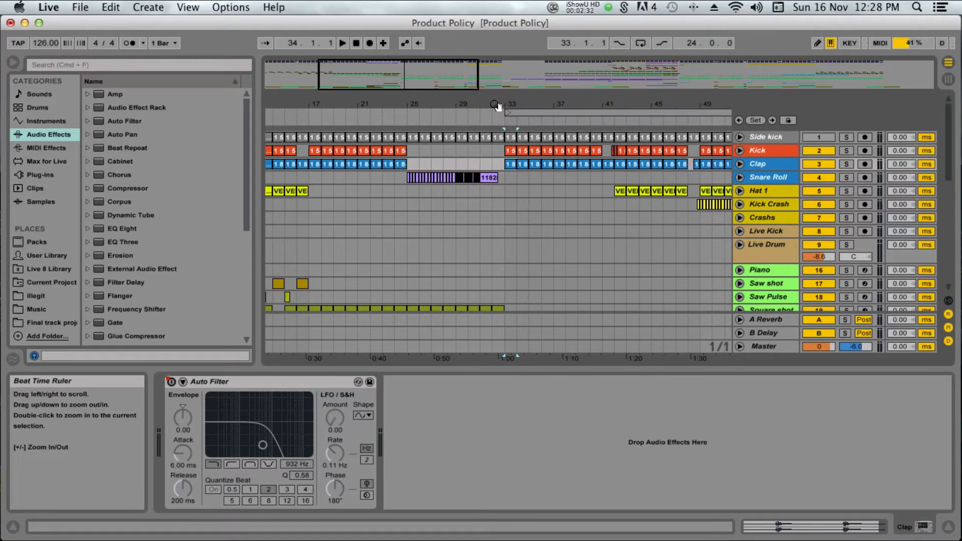
{"action": "left_click", "coordinate": [404, 178]}
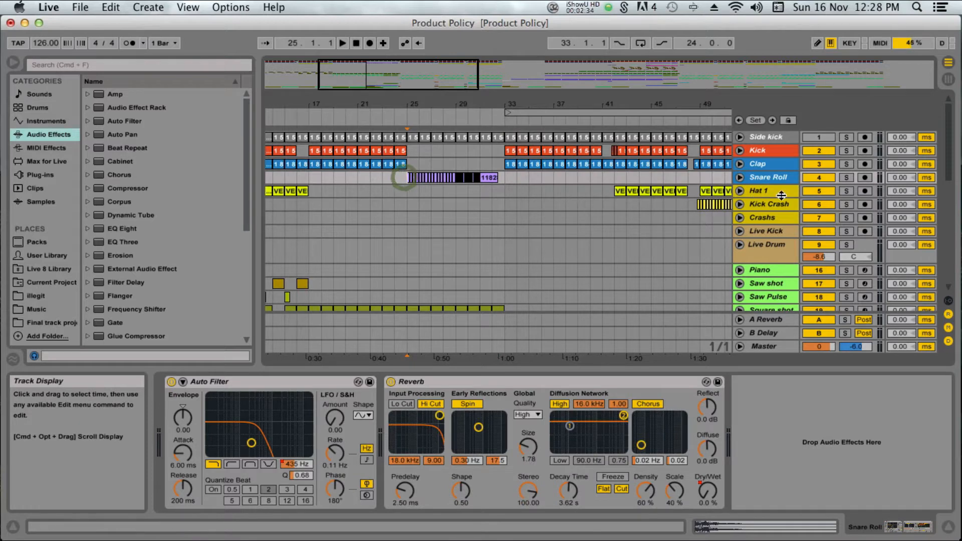
{"action": "left_click", "coordinate": [846, 177]}
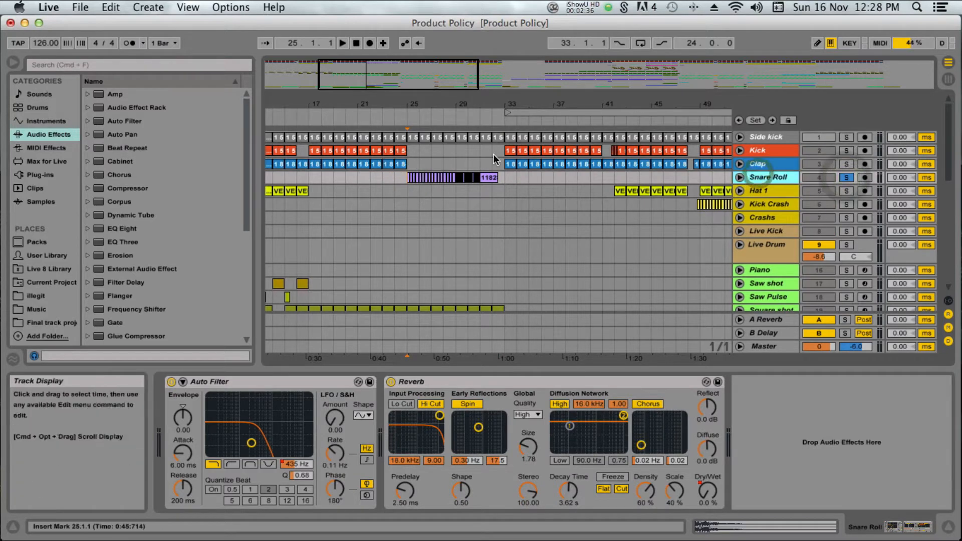
- Audition the Hat 1 track soloed from its clip at bar 41, and release the solo to hear it in the mix
{"action": "left_click_drag", "start_coordinate": [431, 104], "coordinate": [432, 100]}
{"action": "scroll", "coordinate": [624, 224], "scroll_direction": "down", "scroll_amount": 3}
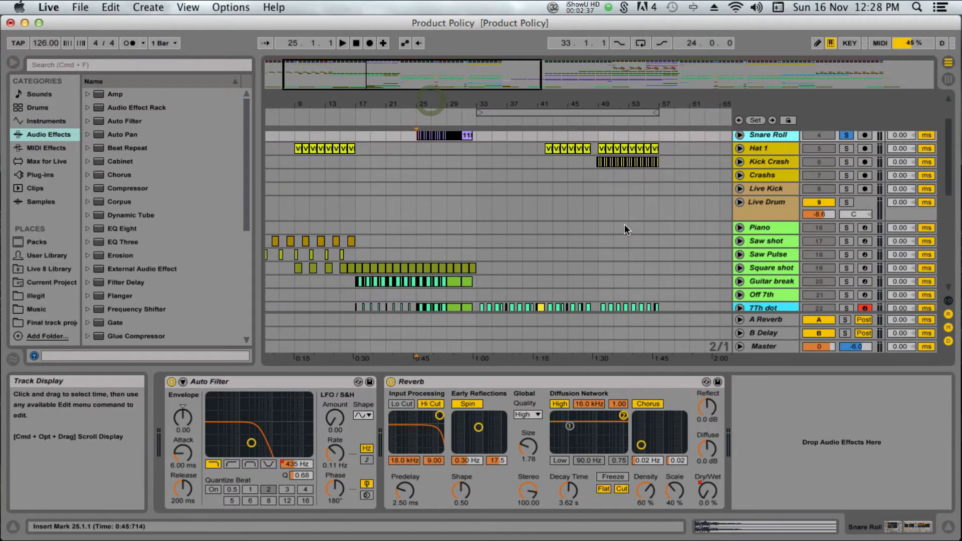
{"action": "left_click", "coordinate": [758, 144]}
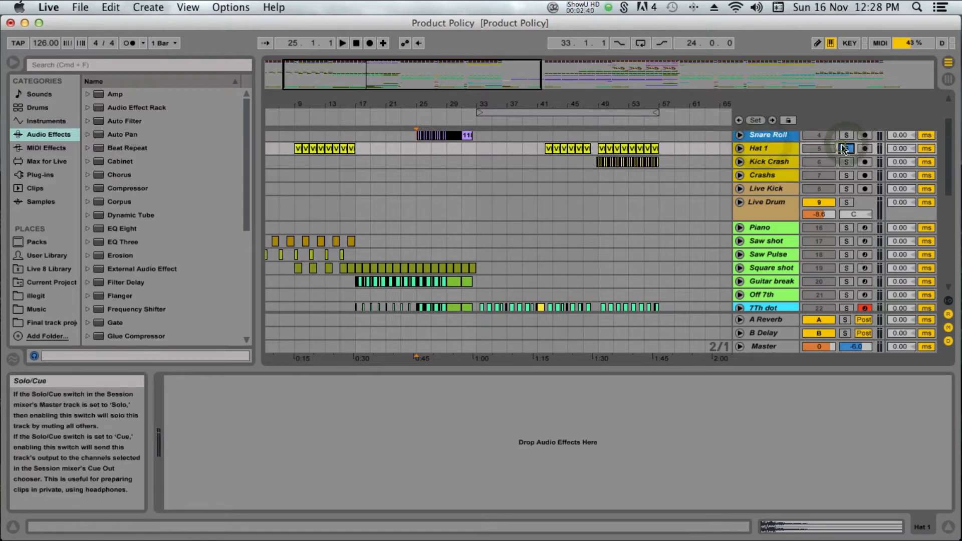
{"action": "left_click", "coordinate": [846, 148]}
{"action": "left_click", "coordinate": [551, 144]}
{"action": "key", "text": "space"}
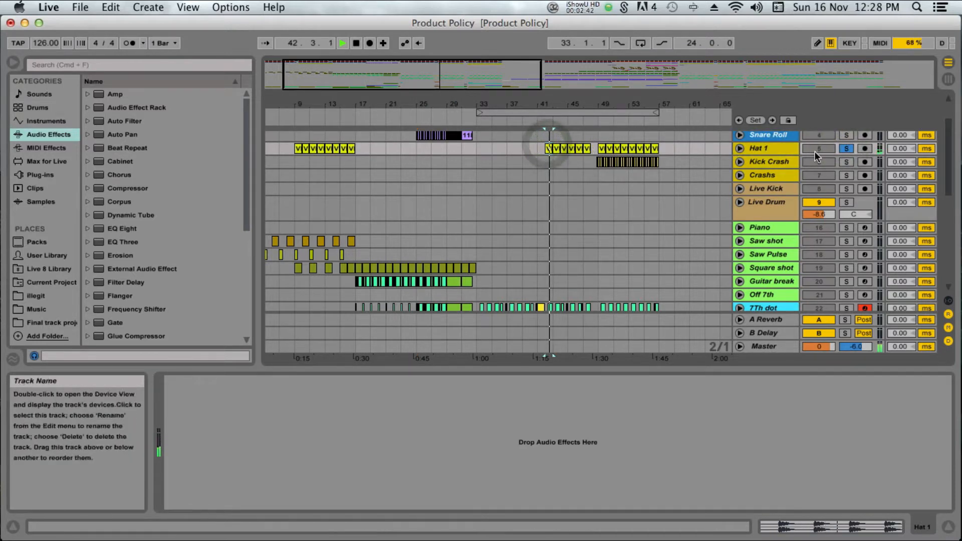
{"action": "left_click", "coordinate": [846, 149]}
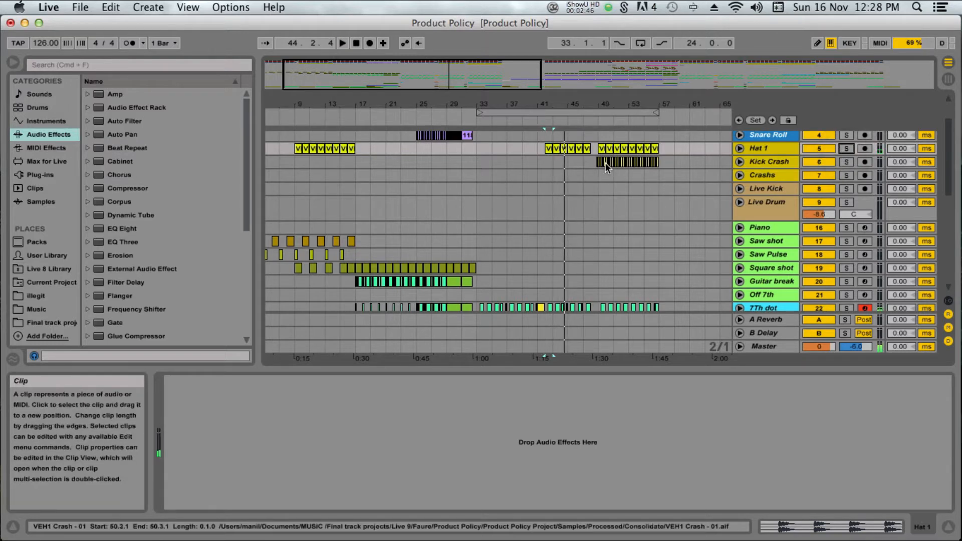
- Play the Kick Crash track from bar 49, compare it soloed with the full mix, and stop playback
{"action": "left_click", "coordinate": [596, 162]}
{"action": "key", "text": "space"}
{"action": "key", "text": "space"}
{"action": "left_click", "coordinate": [846, 162]}
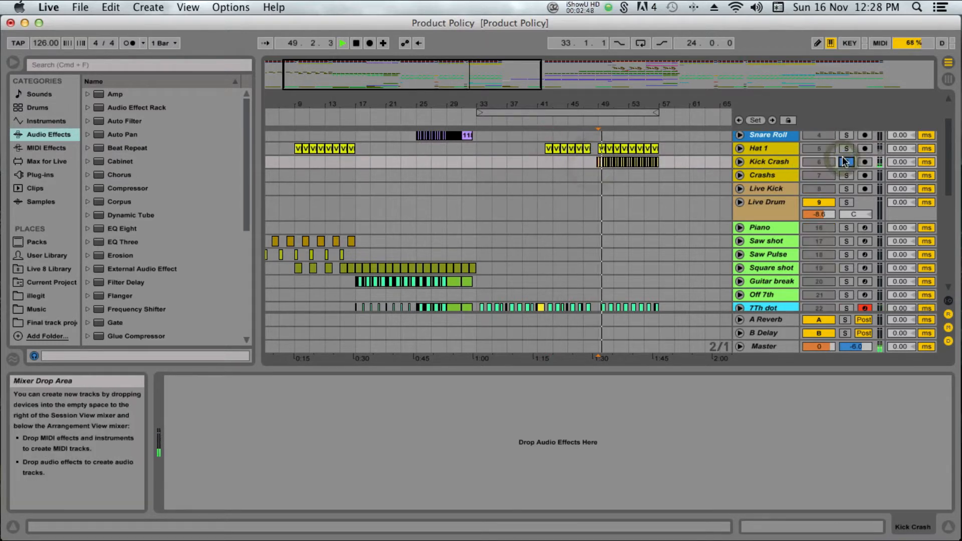
{"action": "left_click", "coordinate": [845, 162]}
{"action": "key", "text": "space"}
- Play the Guitar break track soloed from bar 17 and unfold the track
{"action": "scroll", "coordinate": [570, 206], "scroll_direction": "down", "scroll_amount": 3}
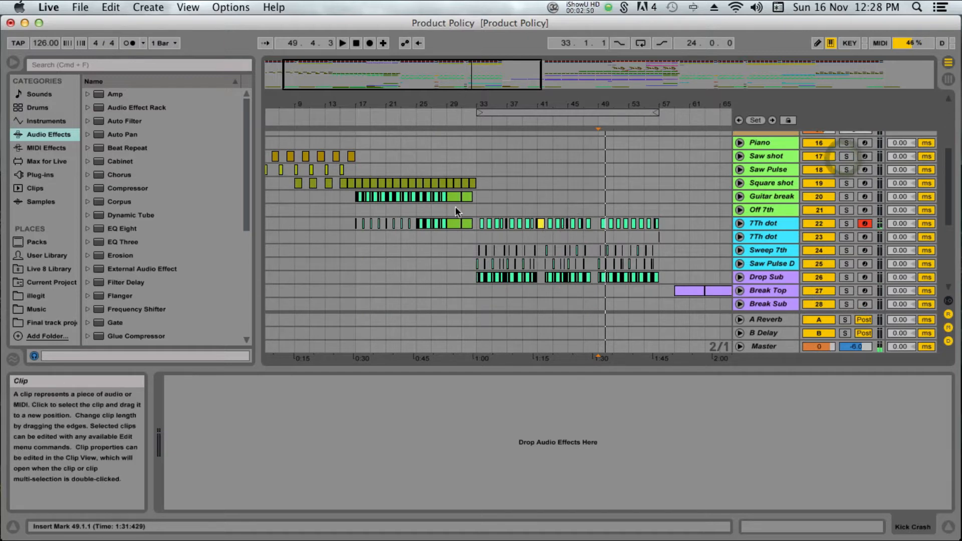
{"action": "scroll", "coordinate": [358, 244], "scroll_direction": "up", "scroll_amount": 5}
{"action": "scroll", "coordinate": [372, 261], "scroll_direction": "down", "scroll_amount": 3}
{"action": "left_click", "coordinate": [365, 253]}
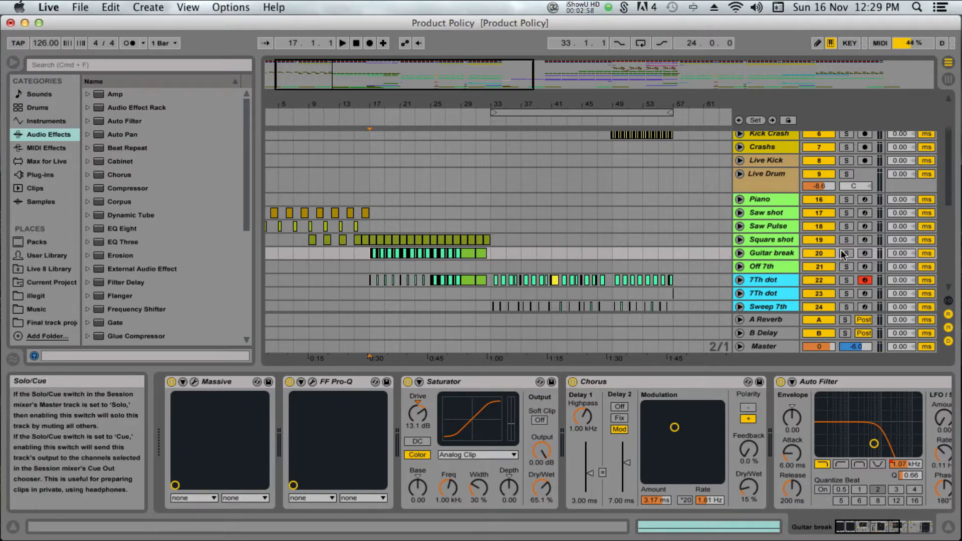
{"action": "key", "text": "space"}
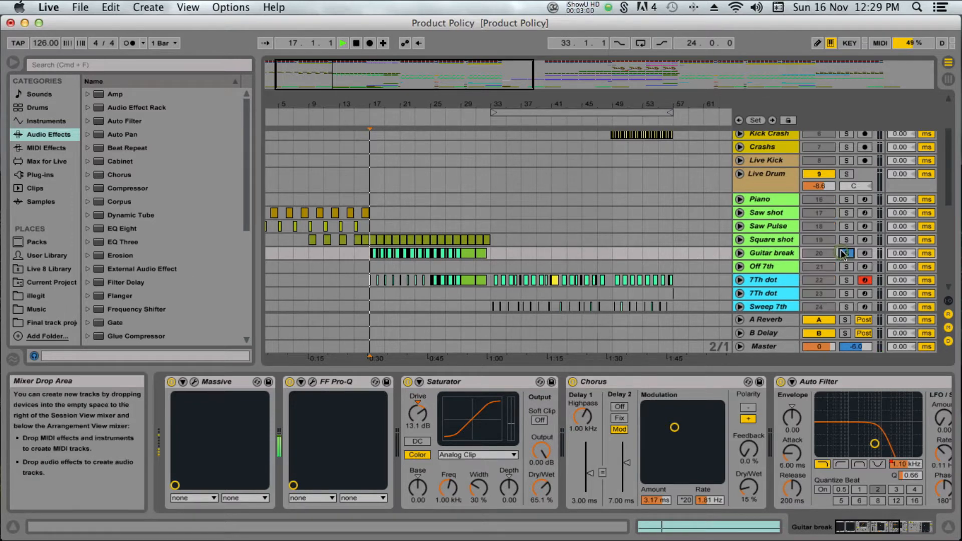
{"action": "left_click", "coordinate": [843, 253]}
{"action": "key", "text": "Right"}
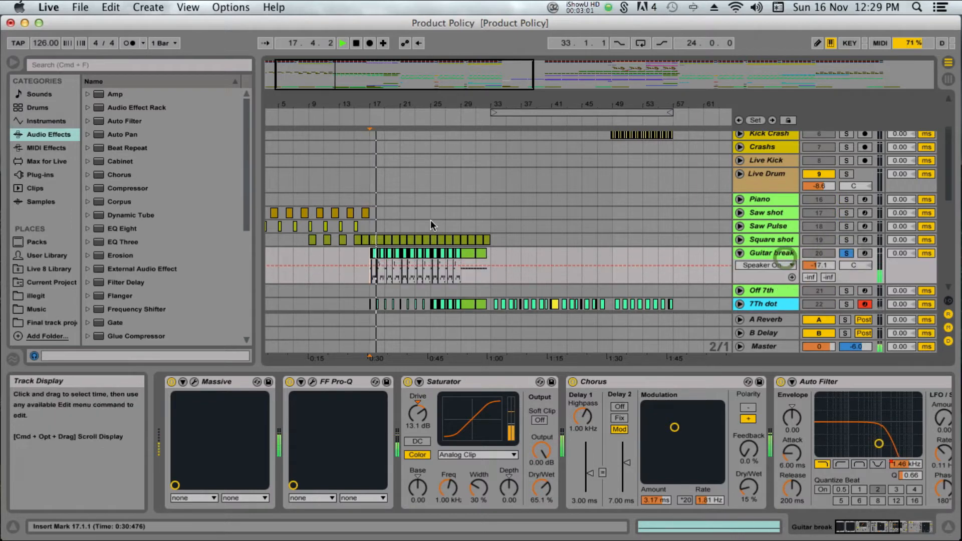
- Continue the soloed Guitar break from bar 25 while looking through its device chain, and stop playback
{"action": "left_click", "coordinate": [430, 276]}
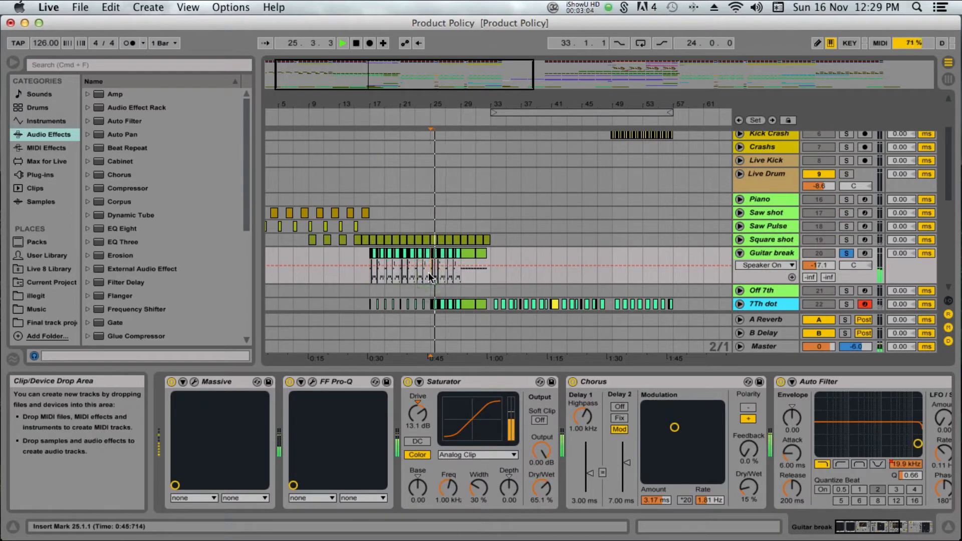
{"action": "scroll", "coordinate": [436, 383], "scroll_direction": "right", "scroll_amount": 5}
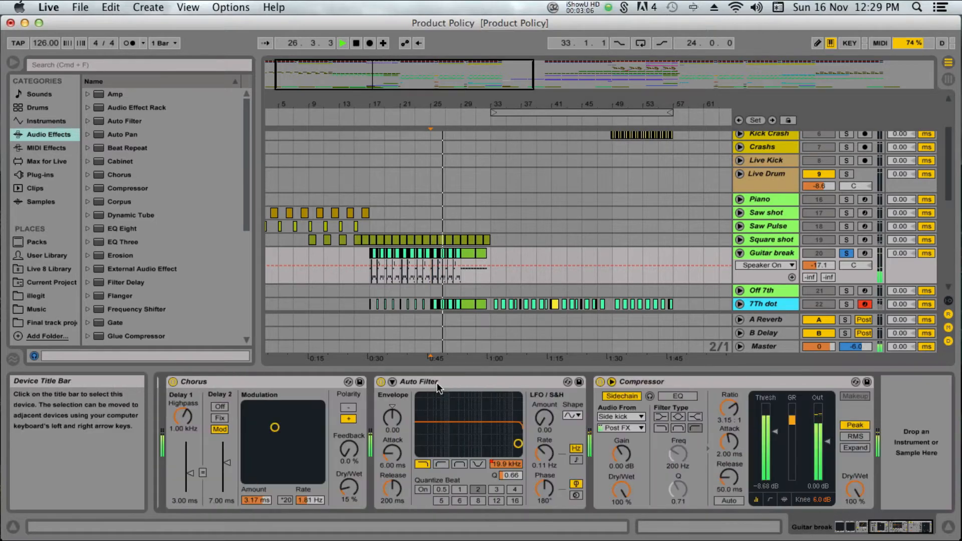
{"action": "scroll", "coordinate": [428, 387], "scroll_direction": "left", "scroll_amount": 5}
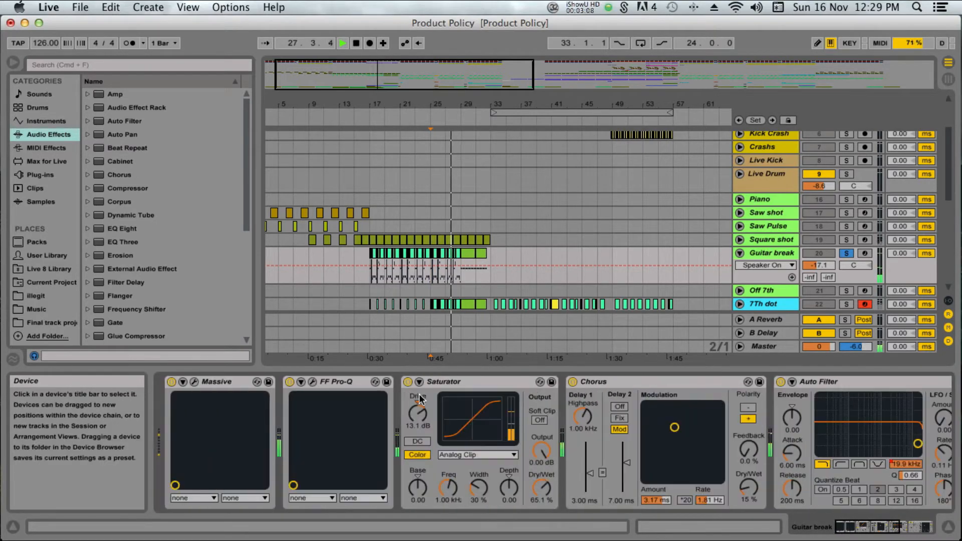
{"action": "key", "text": "space"}
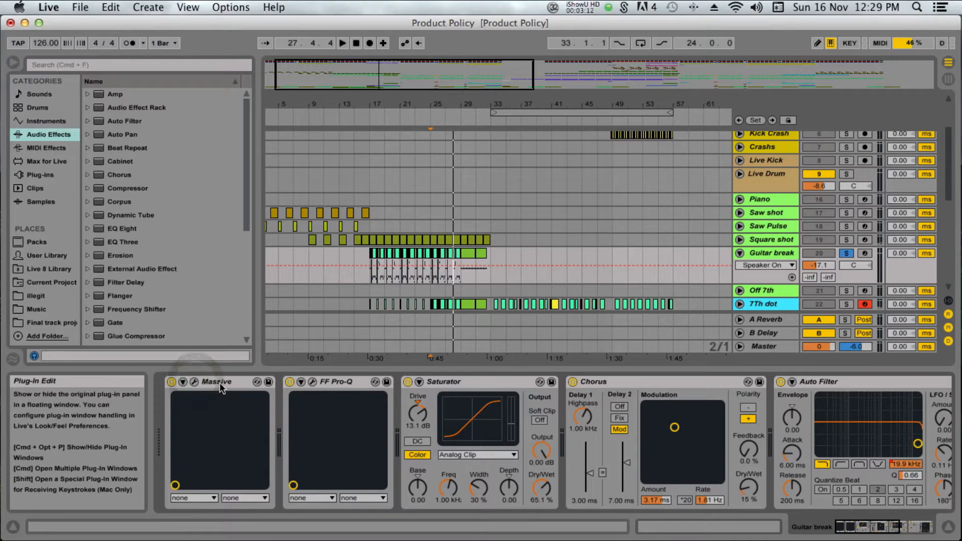
- Open the Guitar break's Massive synth and view the wavetable list of oscillator 3, keeping Woody
{"action": "left_click", "coordinate": [193, 383]}
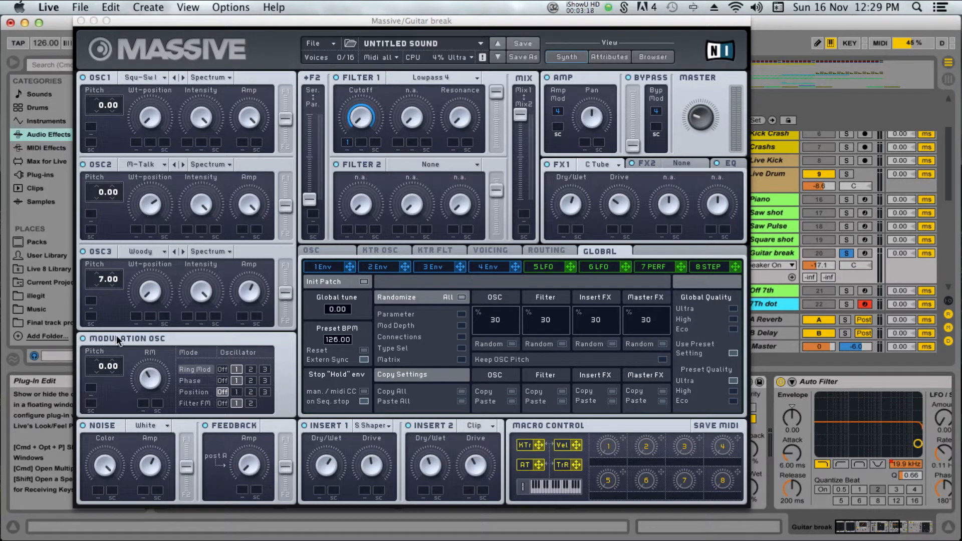
{"action": "left_click", "coordinate": [145, 253]}
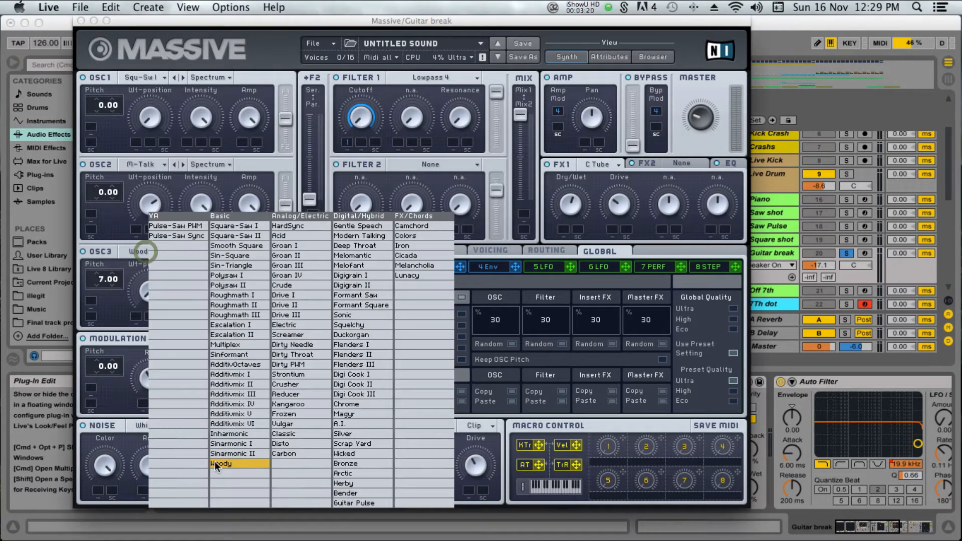
{"action": "left_click", "coordinate": [116, 314]}
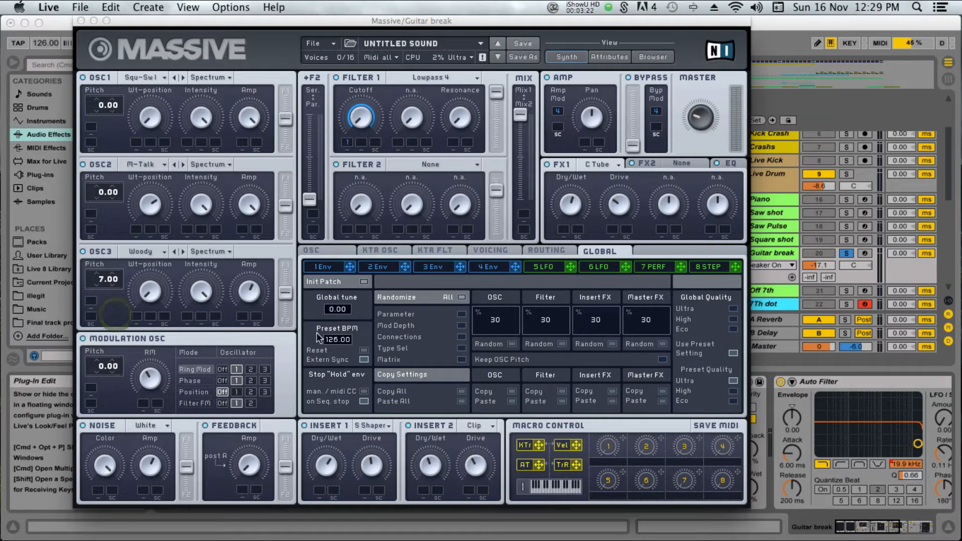
- Inspect Massive's envelope 1 and its voicing settings, and close the synth window
{"action": "left_click", "coordinate": [323, 265]}
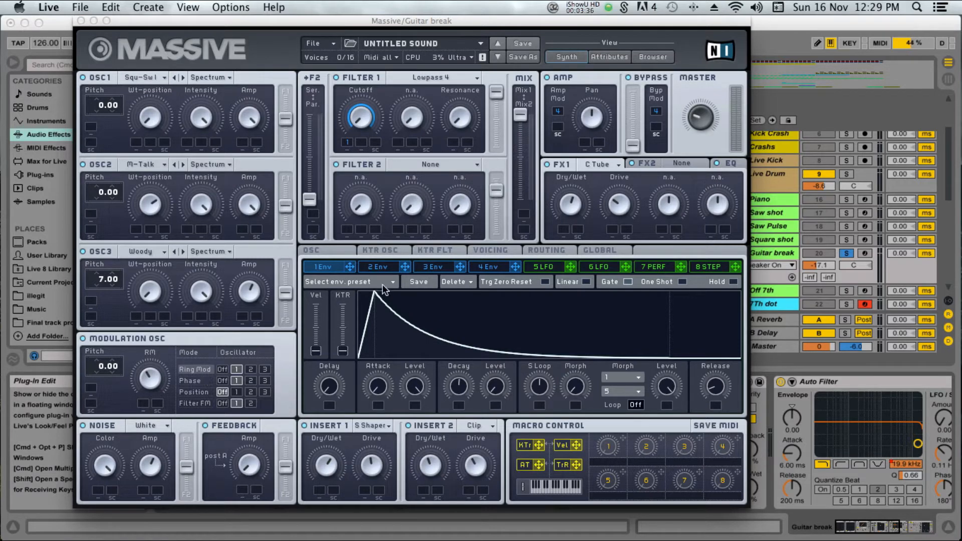
{"action": "left_click", "coordinate": [501, 252]}
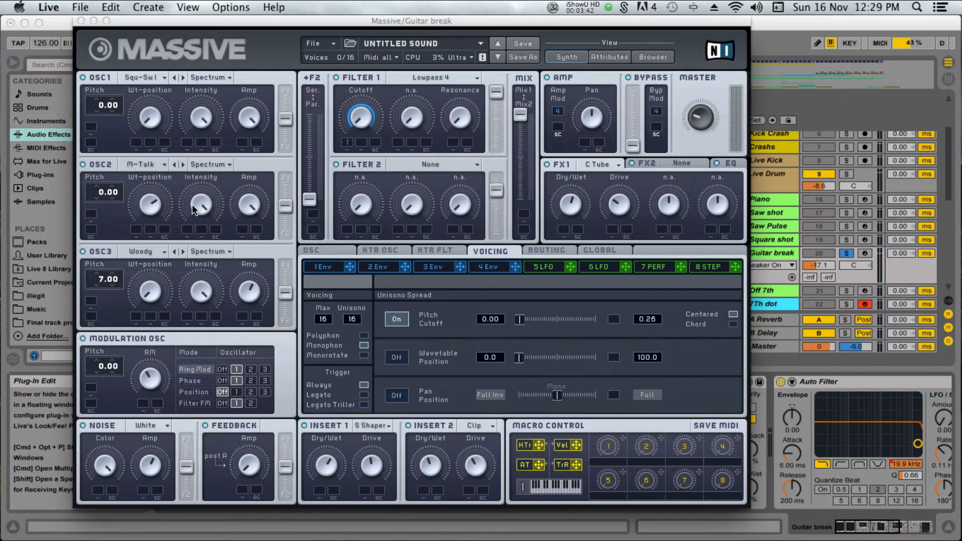
{"action": "left_click", "coordinate": [80, 21]}
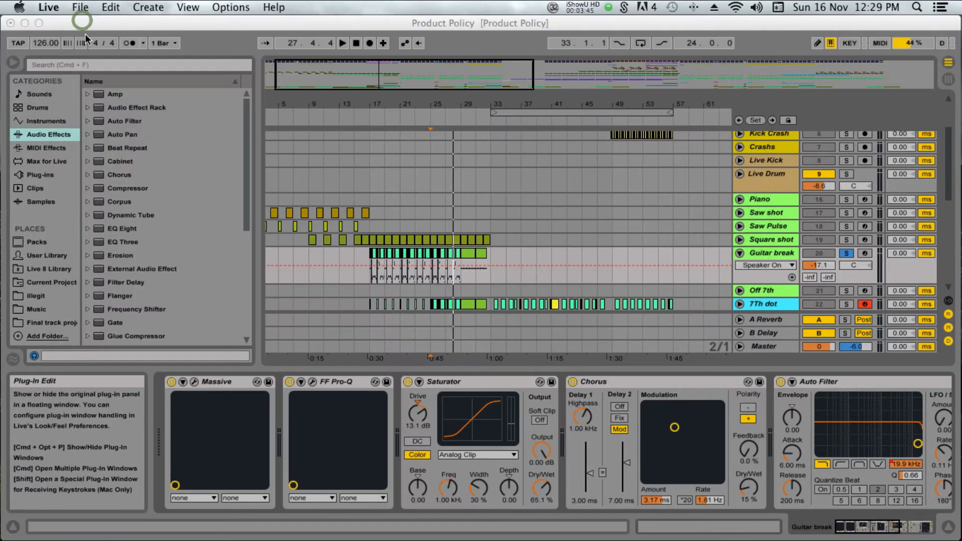
- Open the Guitar break's FF Pro-Q, inspect its EQ curve, and close the plug-in window
{"action": "left_click", "coordinate": [476, 384]}
{"action": "left_click", "coordinate": [313, 382]}
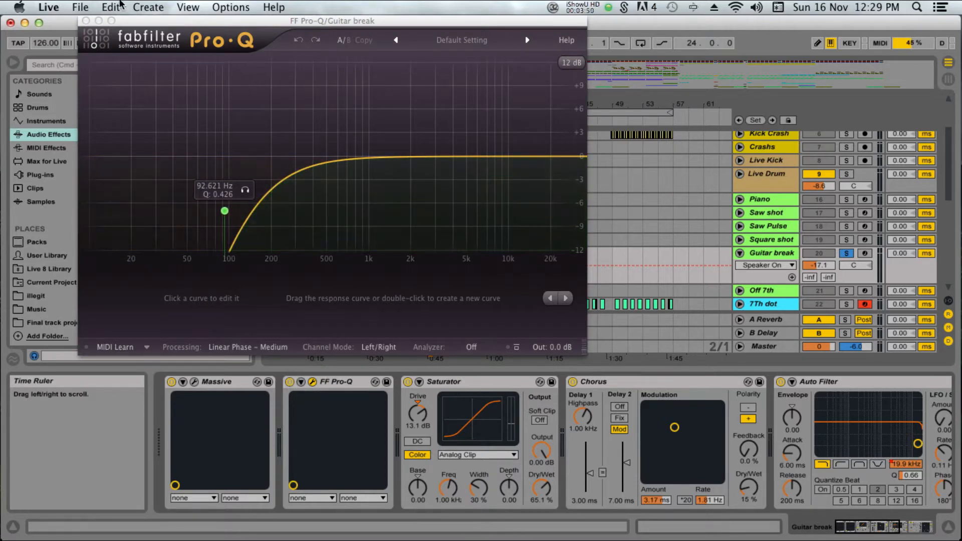
{"action": "left_click", "coordinate": [86, 21]}
- Play the soloed Guitar break from bar 29 and show the Auto Filter's Frequency automation on the track
{"action": "scroll", "coordinate": [439, 431], "scroll_direction": "down", "scroll_amount": 5}
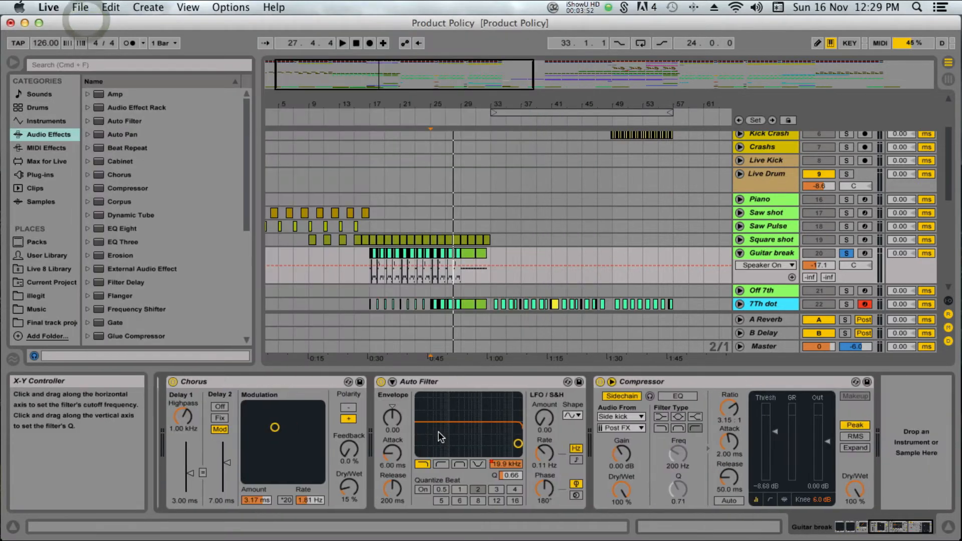
{"action": "left_click", "coordinate": [466, 256]}
{"action": "key", "text": "space"}
{"action": "scroll", "coordinate": [561, 407], "scroll_direction": "up", "scroll_amount": 5}
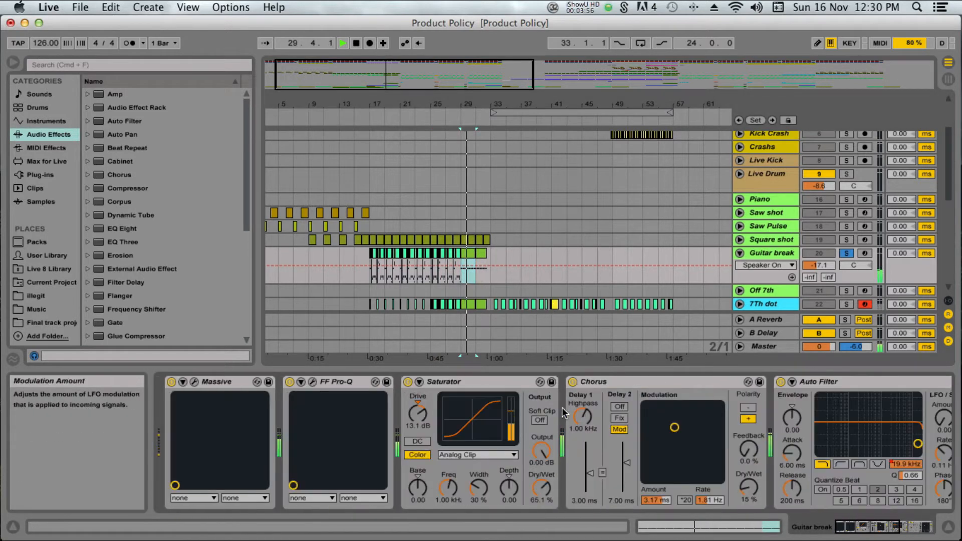
{"action": "scroll", "coordinate": [637, 441], "scroll_direction": "down", "scroll_amount": 1}
{"action": "left_click", "coordinate": [846, 464]}
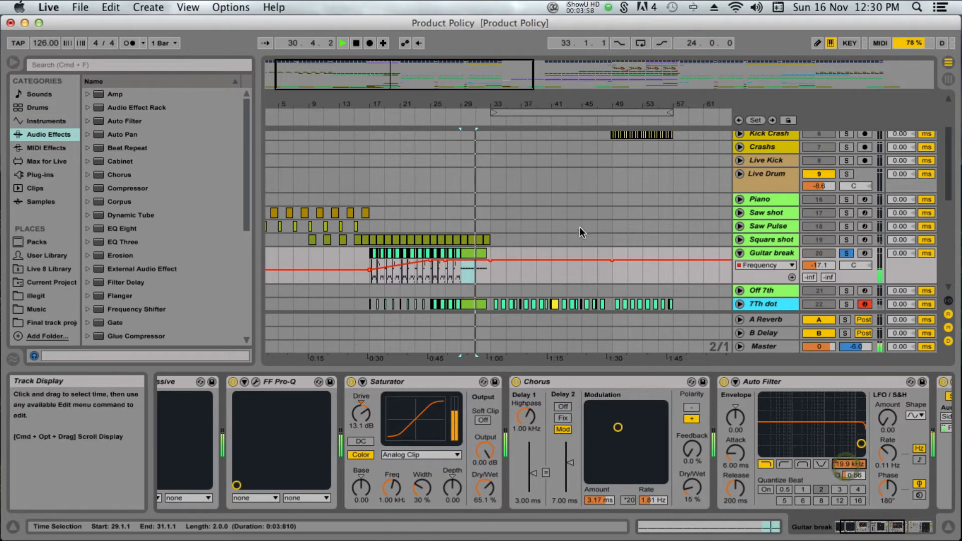
- Release the Guitar break solo to hear the full mix, fold the track, and stop playback
{"action": "left_click", "coordinate": [846, 254]}
{"action": "left_click_drag", "start_coordinate": [881, 284], "coordinate": [873, 197]}
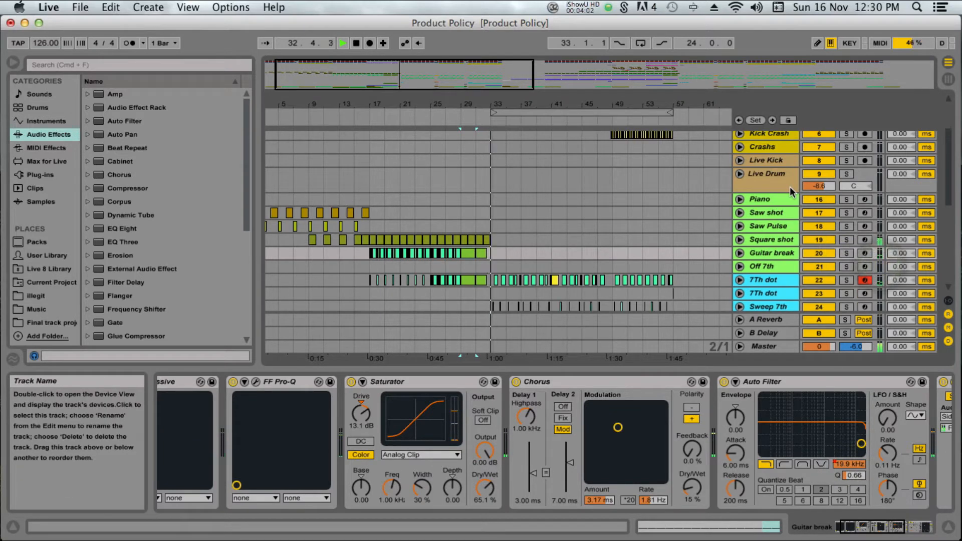
{"action": "key", "text": "space"}
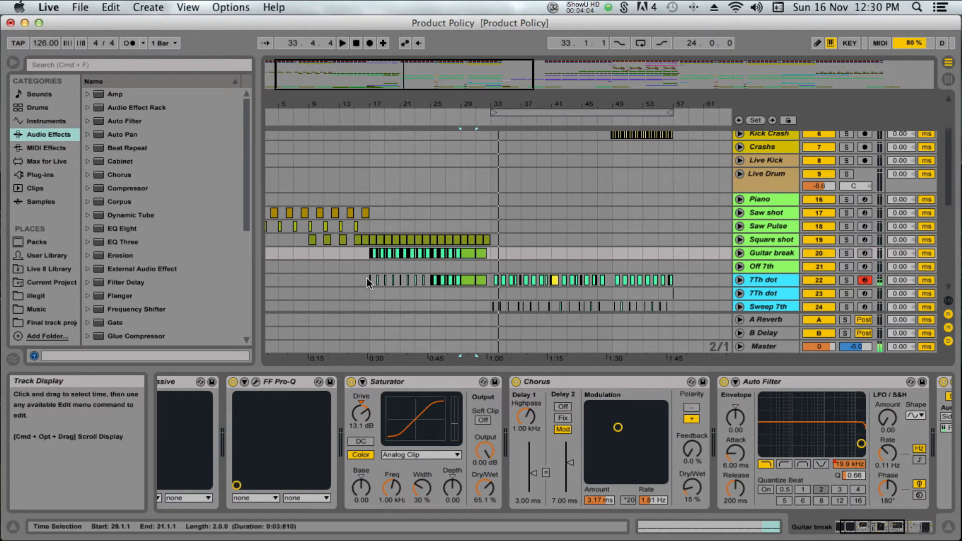
- Select the clip at bar 33 on track 22 (7Th dot) and look over its clips across the arrangement
{"action": "left_click", "coordinate": [494, 281]}
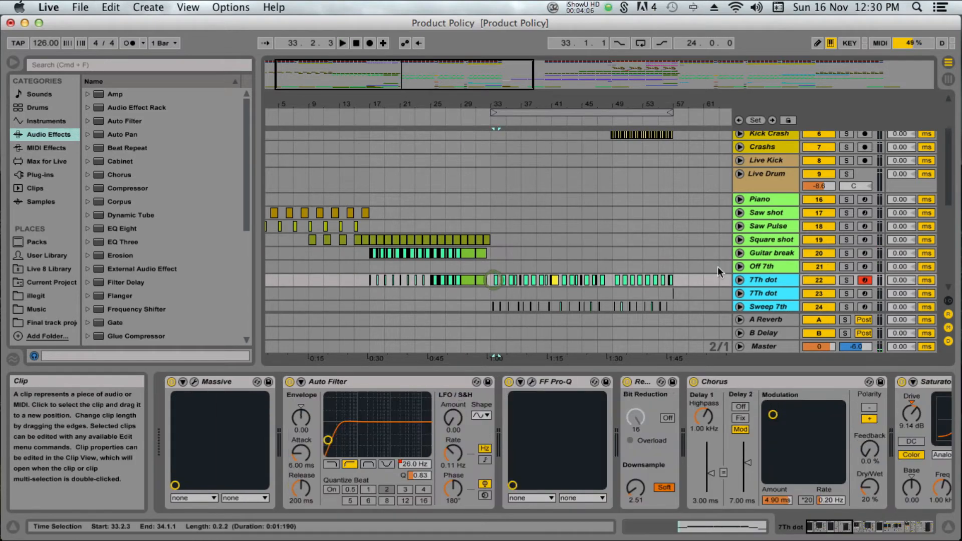
{"action": "scroll", "coordinate": [559, 165], "scroll_direction": "down", "scroll_amount": 2}
{"action": "scroll", "coordinate": [557, 160], "scroll_direction": "down", "scroll_amount": 3}
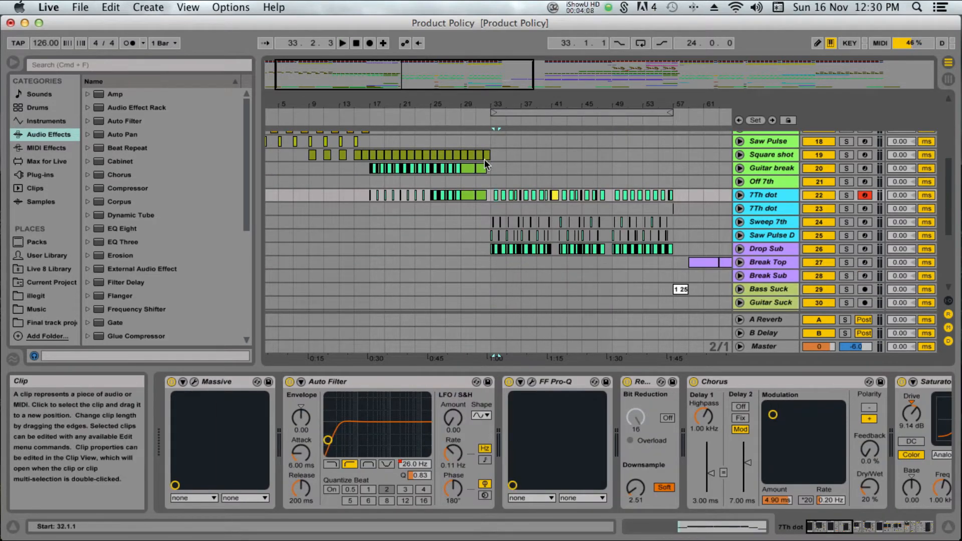
{"action": "scroll", "coordinate": [523, 195], "scroll_direction": "right", "scroll_amount": 10}
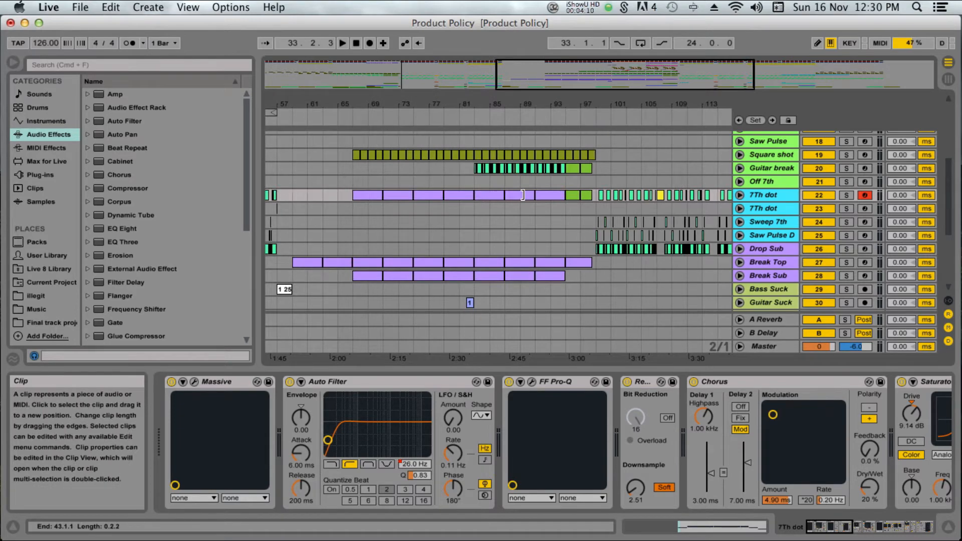
{"action": "scroll", "coordinate": [523, 195], "scroll_direction": "left", "scroll_amount": 10}
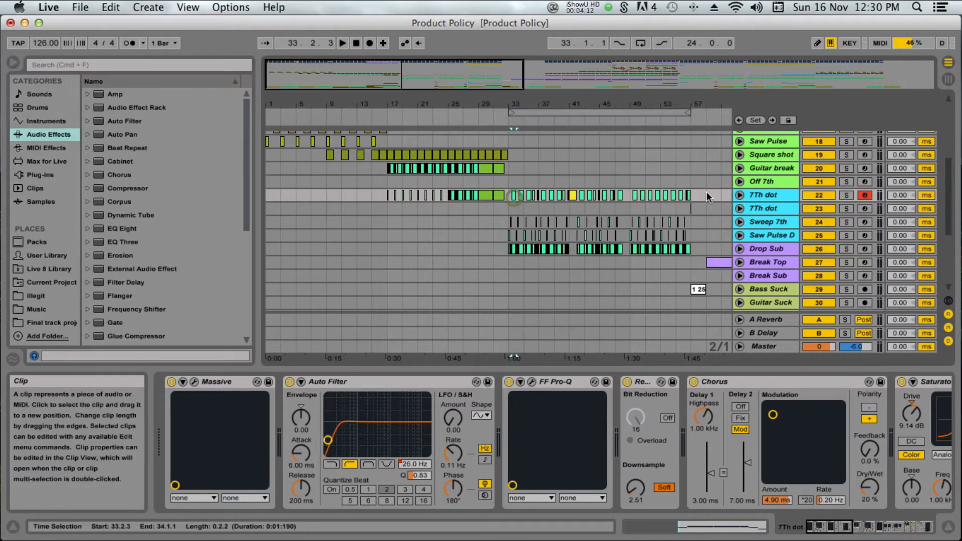
- Solo track 22 (7Th dot), play it from bar 33, unfold the track to see its filter automation, and stop playback
{"action": "left_click", "coordinate": [844, 196]}
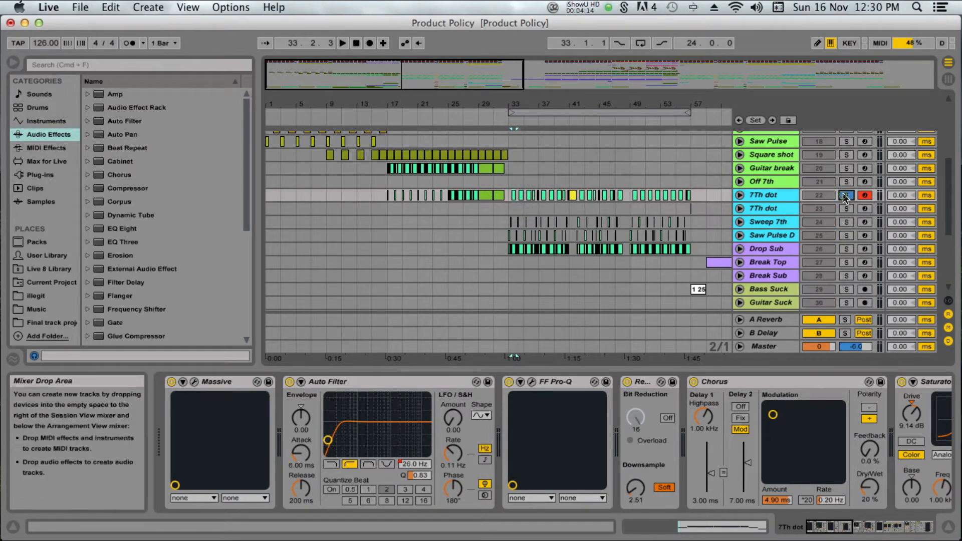
{"action": "key", "text": "space"}
{"action": "left_click_drag", "start_coordinate": [532, 107], "coordinate": [559, 84]}
{"action": "left_click", "coordinate": [778, 197]}
{"action": "key", "text": "space"}
- Select the 7Th dot clip at bar 34 and look through the track's full device chain
{"action": "left_click", "coordinate": [541, 197]}
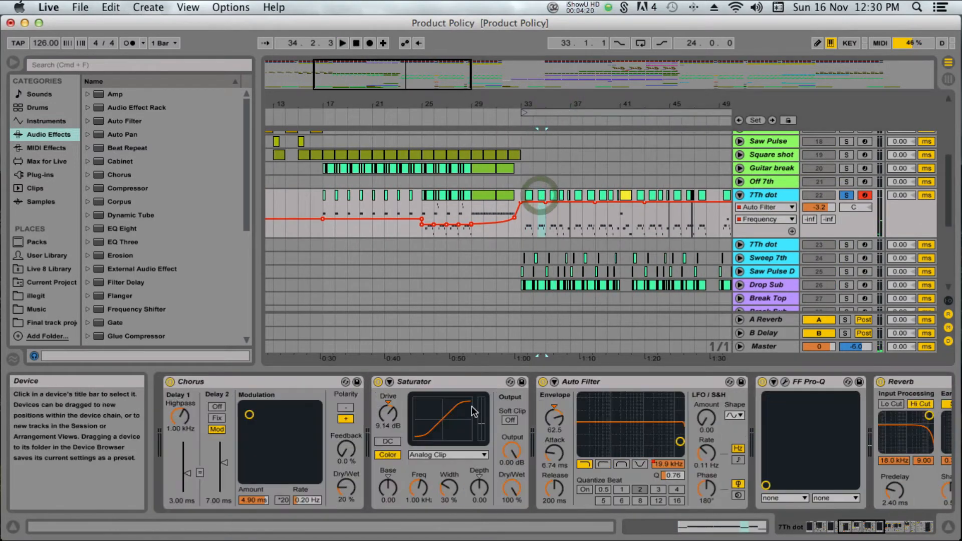
{"action": "scroll", "coordinate": [493, 382], "scroll_direction": "right", "scroll_amount": 10}
{"action": "scroll", "coordinate": [493, 382], "scroll_direction": "left", "scroll_amount": 15}
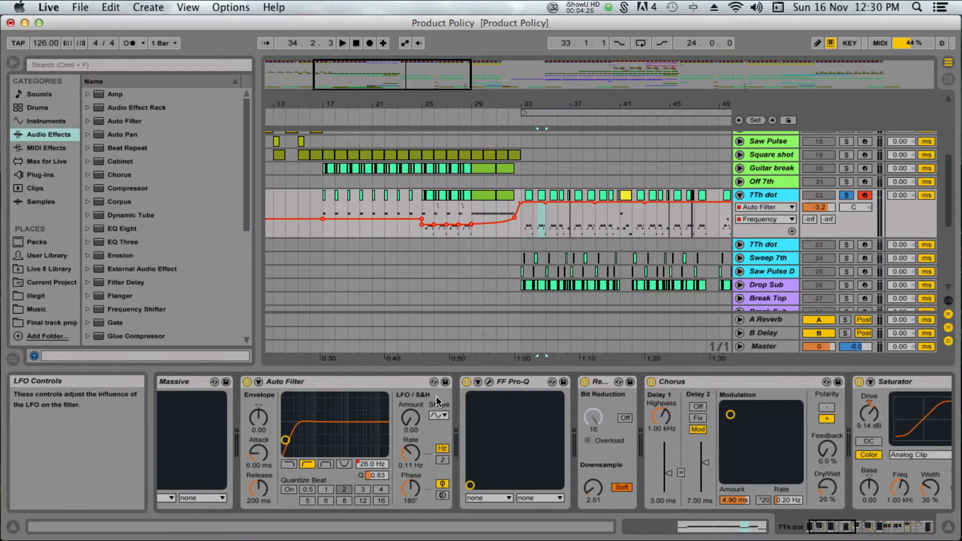
- Select Redux in the 7Th dot device chain and look over the effects that follow it
{"action": "left_click", "coordinate": [843, 532]}
{"action": "left_click_drag", "start_coordinate": [843, 533], "coordinate": [720, 515]}
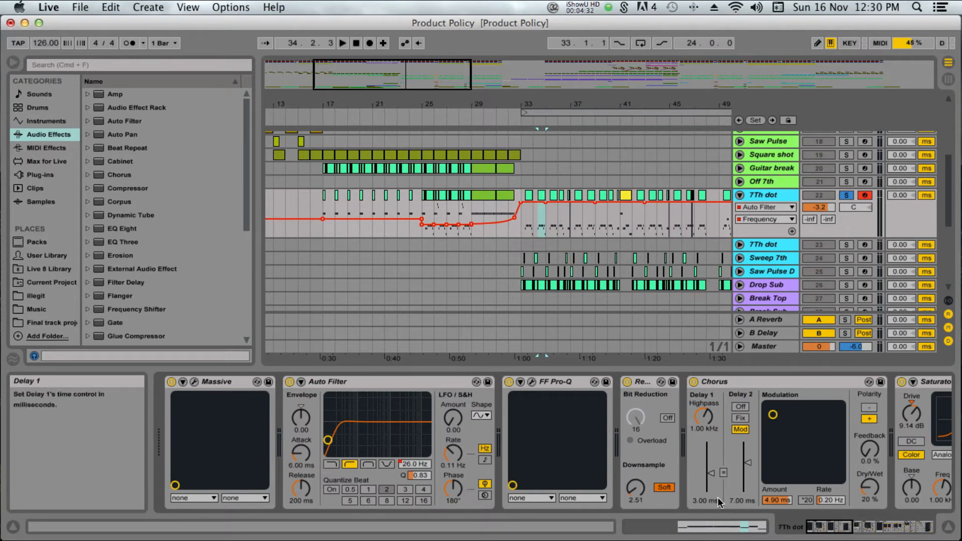
{"action": "left_click", "coordinate": [639, 386]}
{"action": "scroll", "coordinate": [625, 429], "scroll_direction": "right", "scroll_amount": 2}
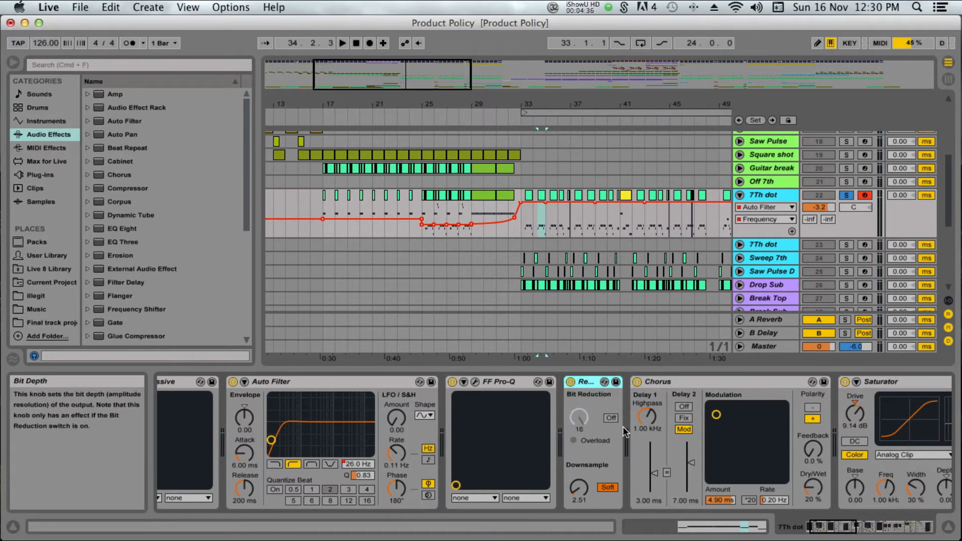
{"action": "scroll", "coordinate": [804, 416], "scroll_direction": "right", "scroll_amount": 10}
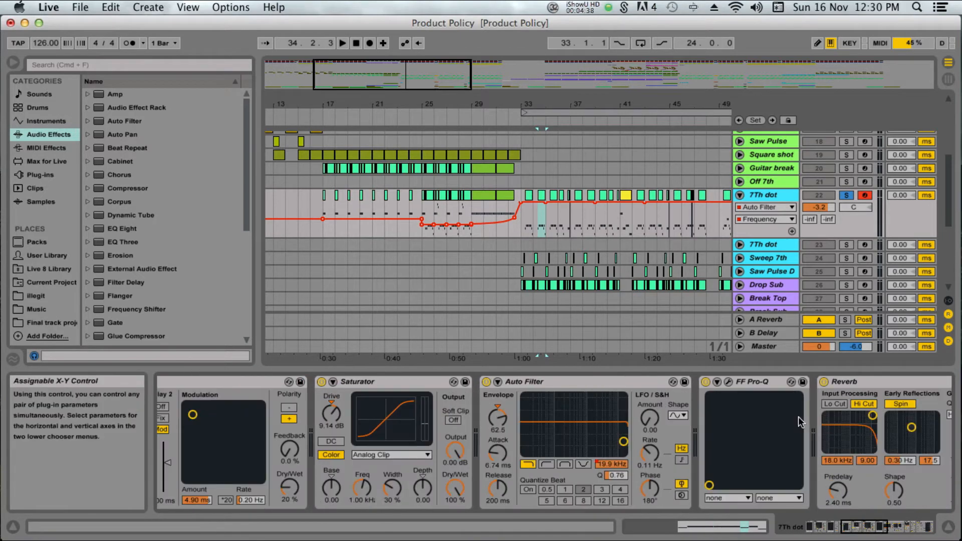
{"action": "scroll", "coordinate": [797, 417], "scroll_direction": "right", "scroll_amount": 4}
{"action": "scroll", "coordinate": [789, 419], "scroll_direction": "left", "scroll_amount": 15}
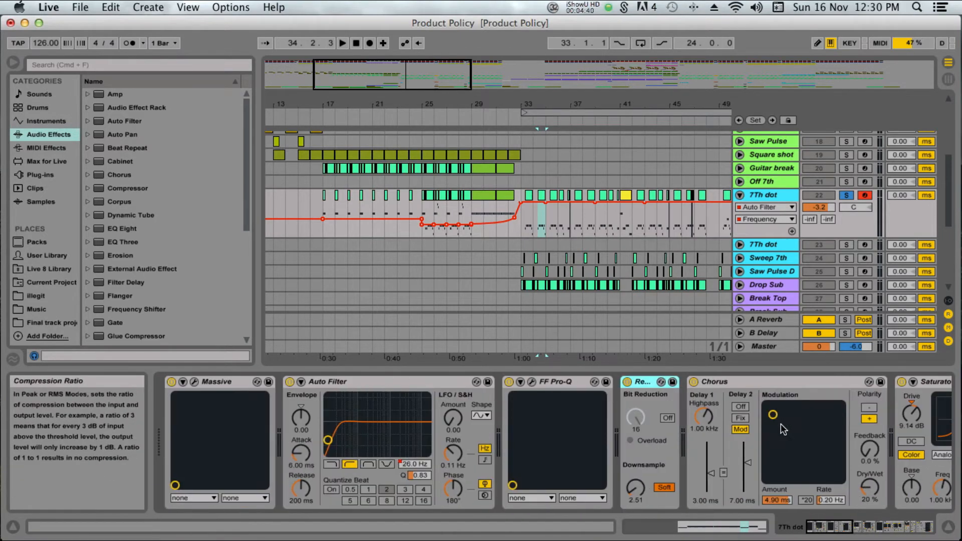
- Play the soloed 7Th dot part from bar 34 to compare its sound with Redux bypassed and active
{"action": "left_click", "coordinate": [627, 382]}
{"action": "key", "text": "space"}
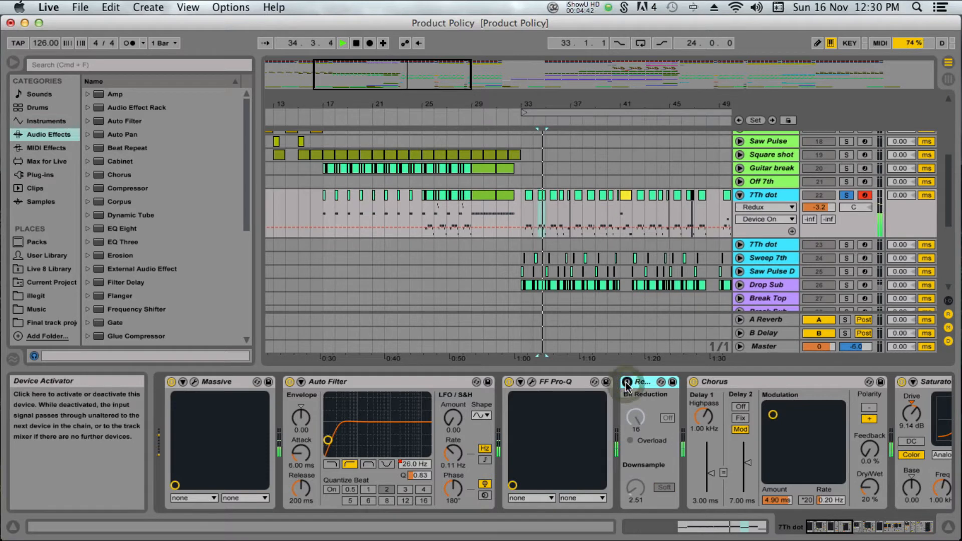
{"action": "left_click", "coordinate": [626, 382]}
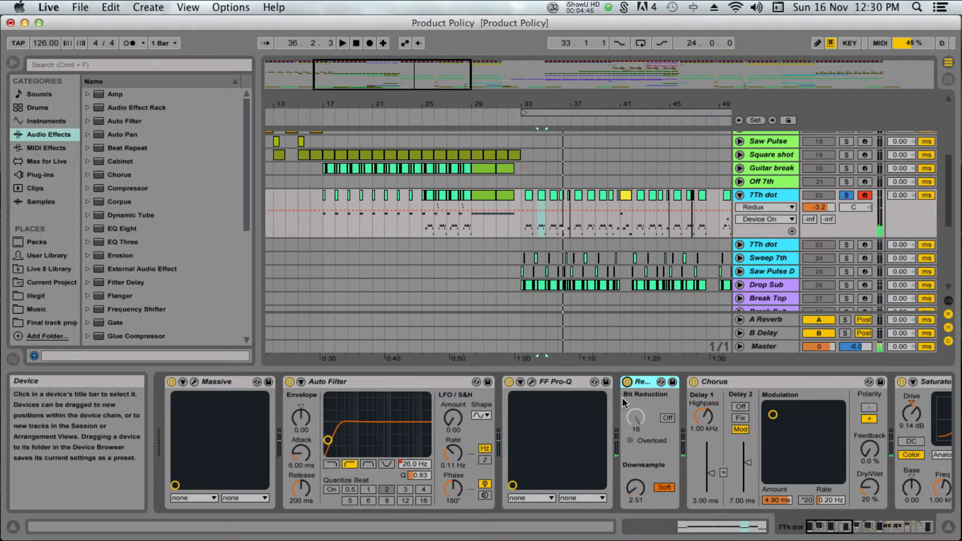
- Play the 7Th dot part from bar 34 with the Saturator bypassed and active, and stop playback
{"action": "left_click", "coordinate": [646, 383]}
{"action": "scroll", "coordinate": [634, 406], "scroll_direction": "right", "scroll_amount": 3}
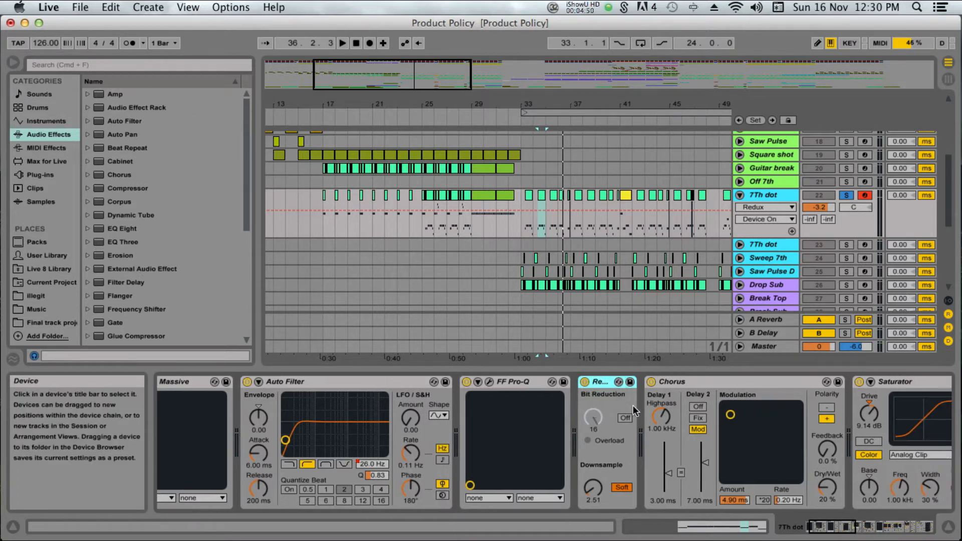
{"action": "scroll", "coordinate": [634, 409], "scroll_direction": "right", "scroll_amount": 4}
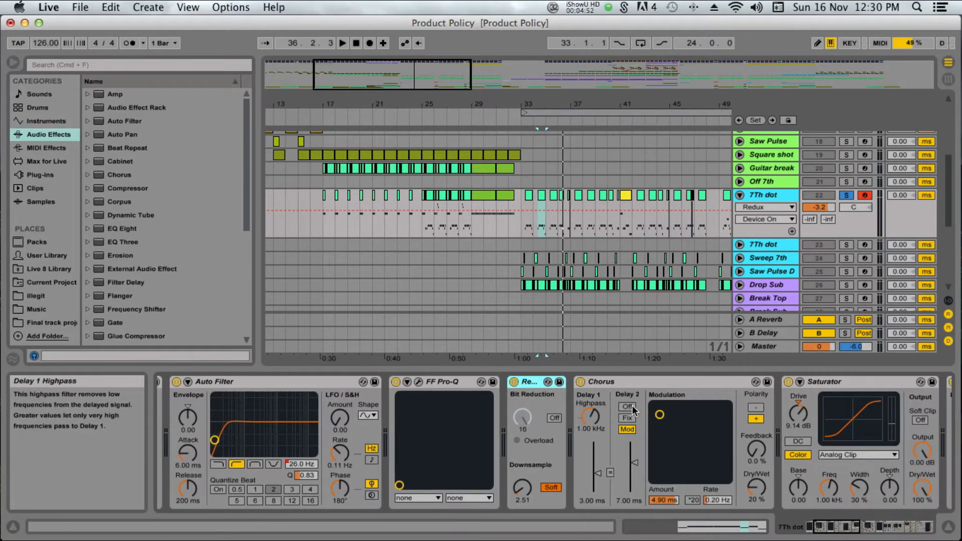
{"action": "left_click", "coordinate": [775, 382]}
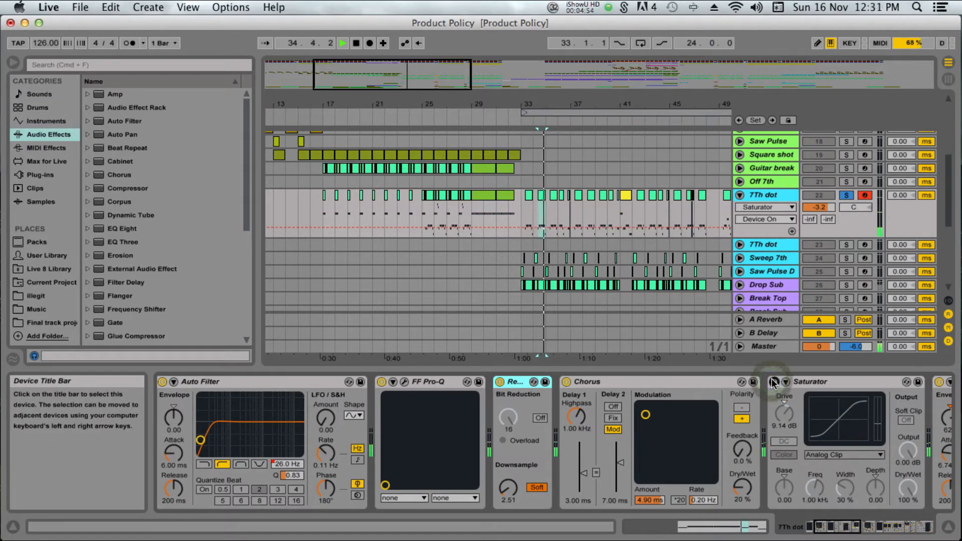
{"action": "left_click", "coordinate": [774, 382]}
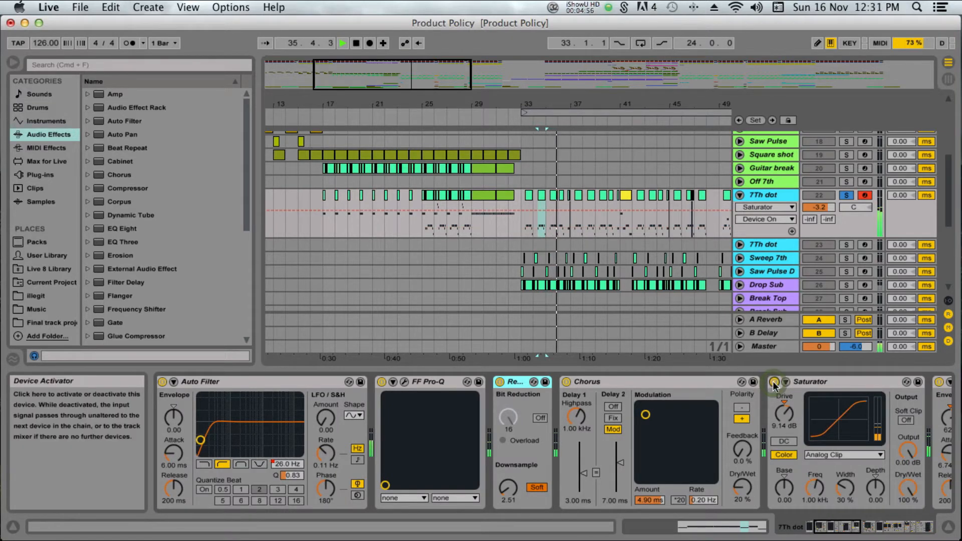
{"action": "key", "text": "space"}
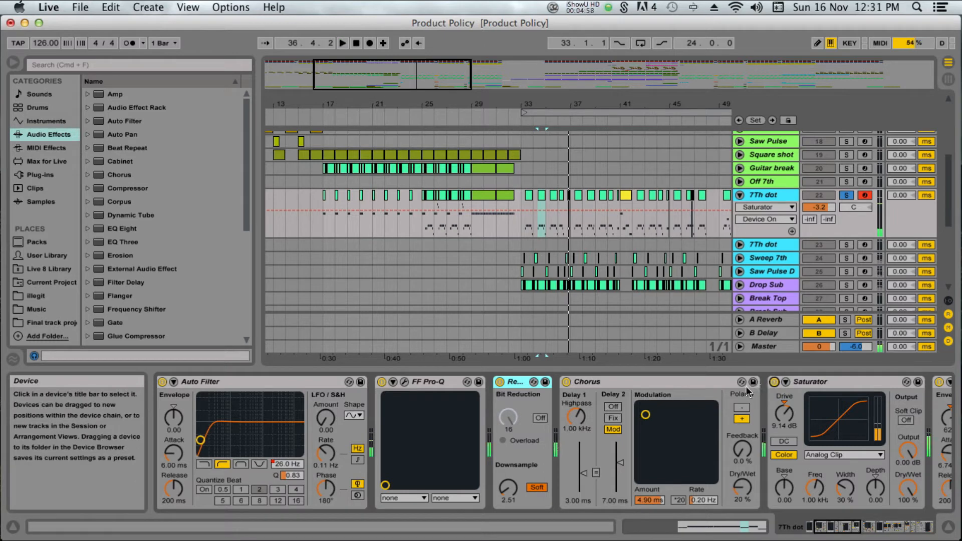
- Open the 7Th dot track's Massive synth and check the wavetables chosen for oscillators 2 and 3
{"action": "scroll", "coordinate": [226, 403], "scroll_direction": "left", "scroll_amount": 6}
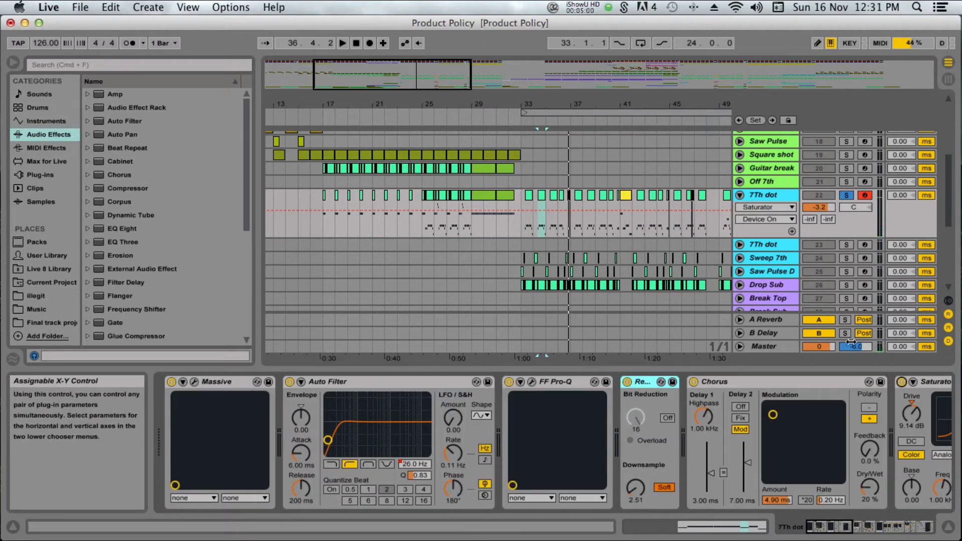
{"action": "left_click", "coordinate": [211, 382]}
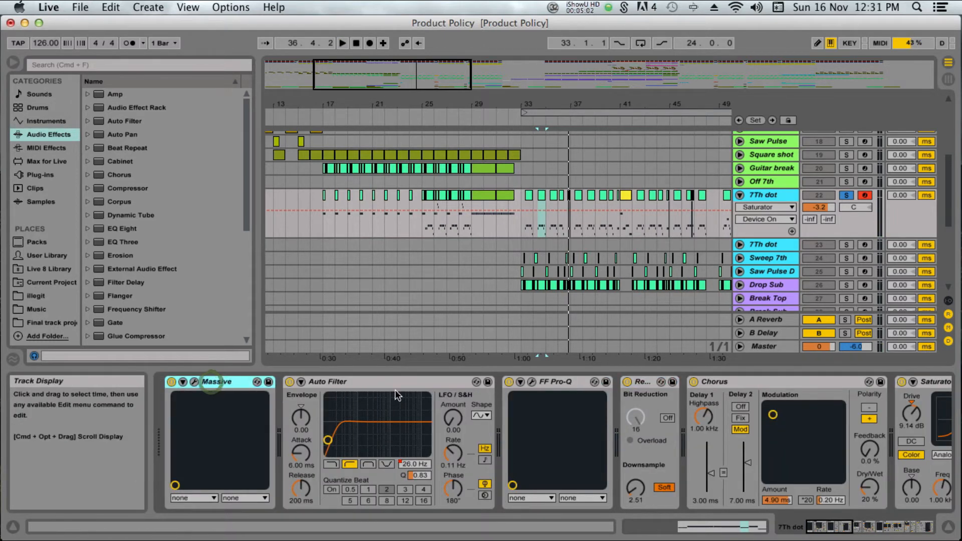
{"action": "left_click", "coordinate": [194, 382]}
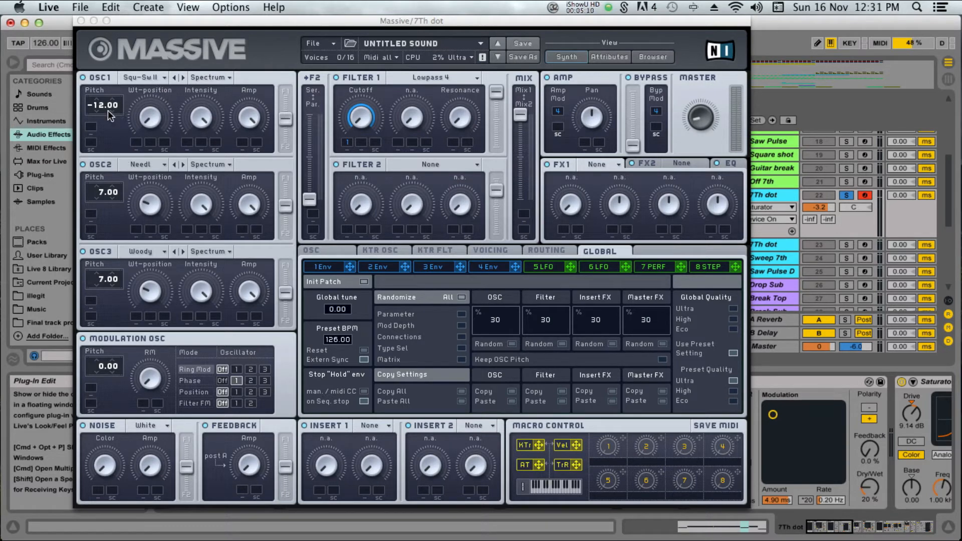
{"action": "left_click", "coordinate": [155, 166]}
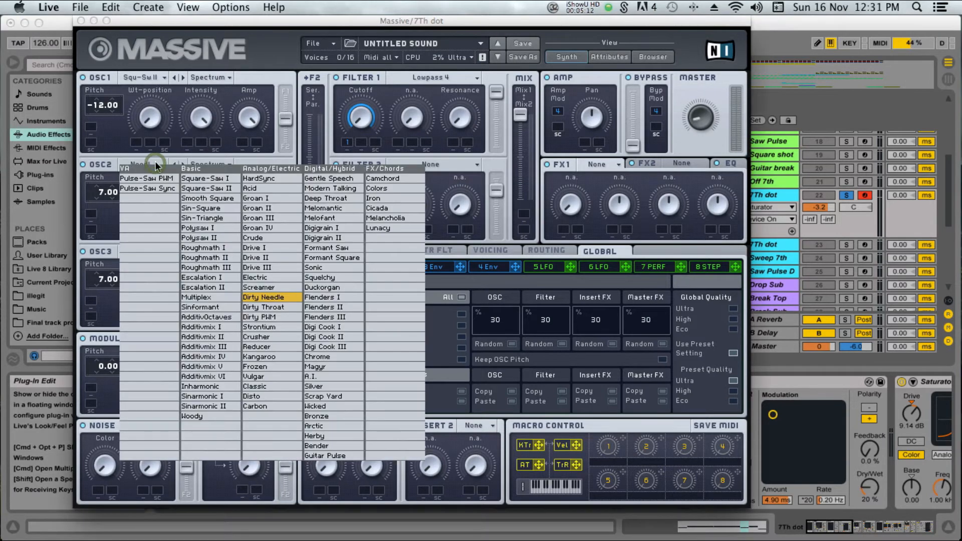
{"action": "left_click", "coordinate": [268, 101]}
{"action": "left_click", "coordinate": [154, 251]}
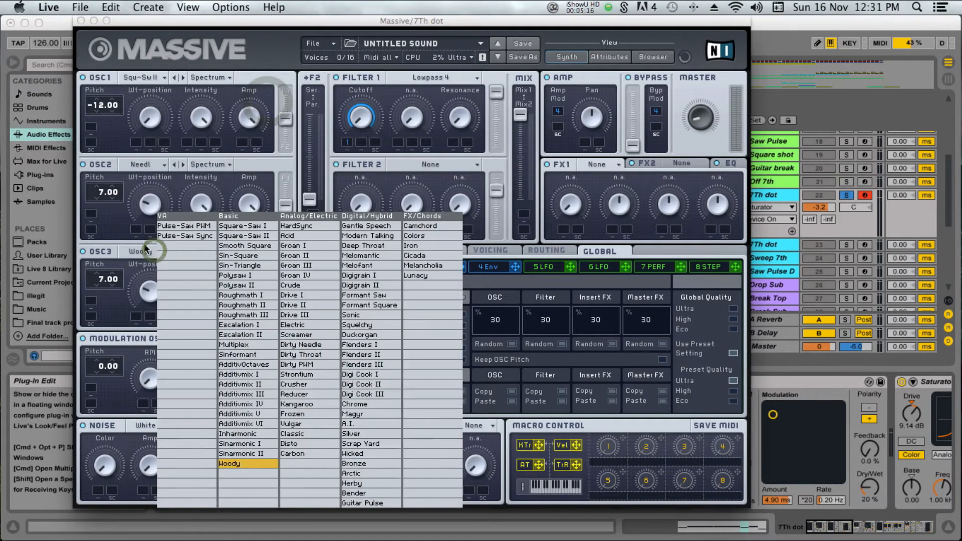
{"action": "left_click", "coordinate": [112, 227]}
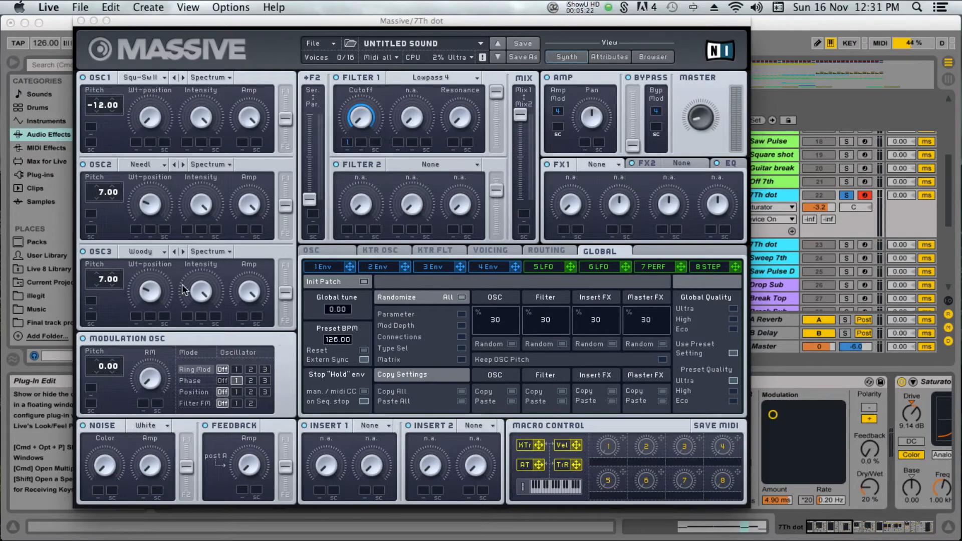
- Audition oscillator 3 with the Square-Saw II wavetable and set it back to Woody
{"action": "left_click", "coordinate": [147, 253]}
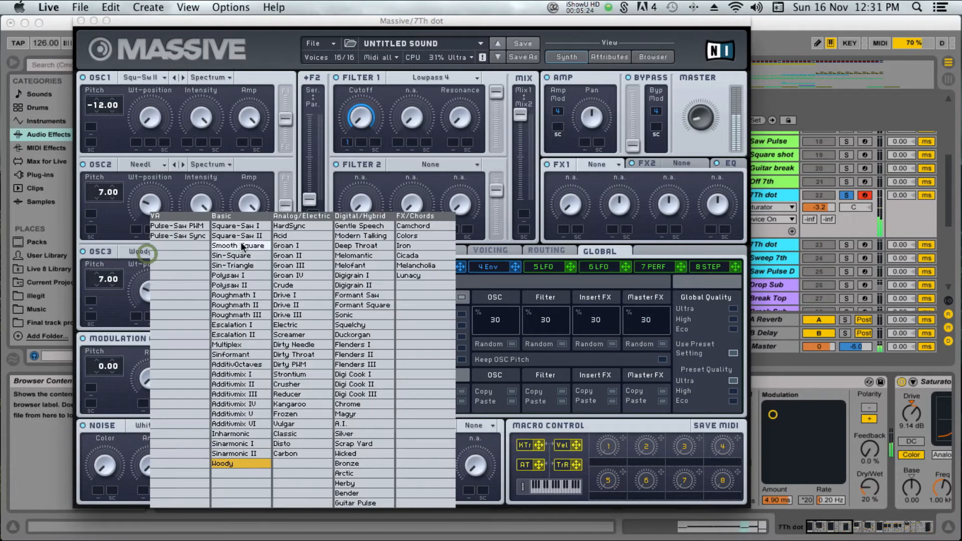
{"action": "left_click", "coordinate": [242, 237]}
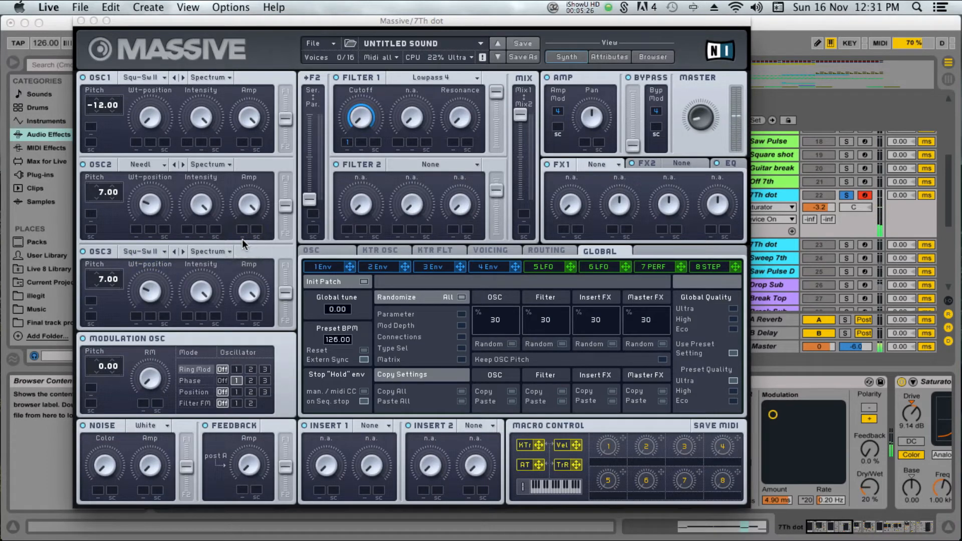
{"action": "left_click", "coordinate": [149, 253]}
{"action": "left_click", "coordinate": [226, 465]}
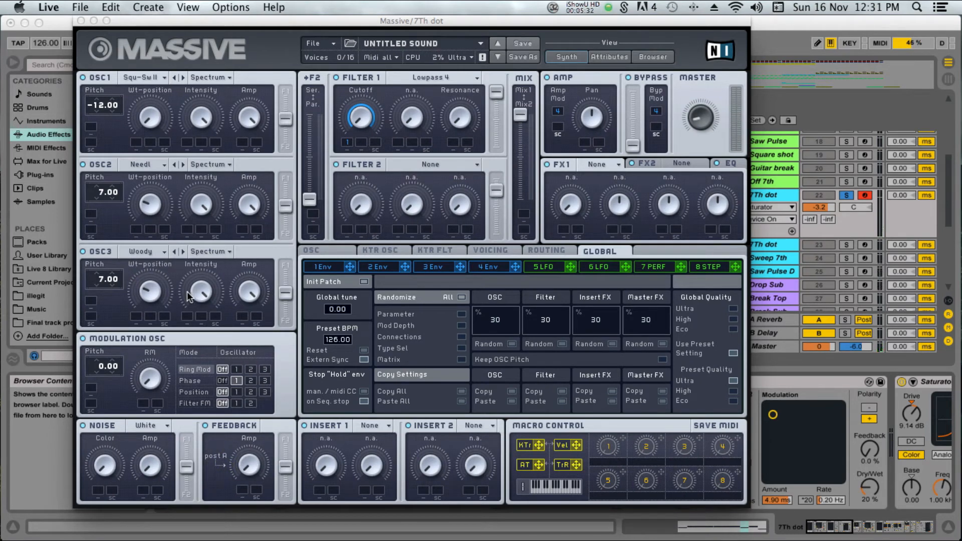
- Show the modulation oscillator's Phase mode, audition it on oscillators 2 and 3, and return it to oscillator 1
{"action": "left_click", "coordinate": [188, 381]}
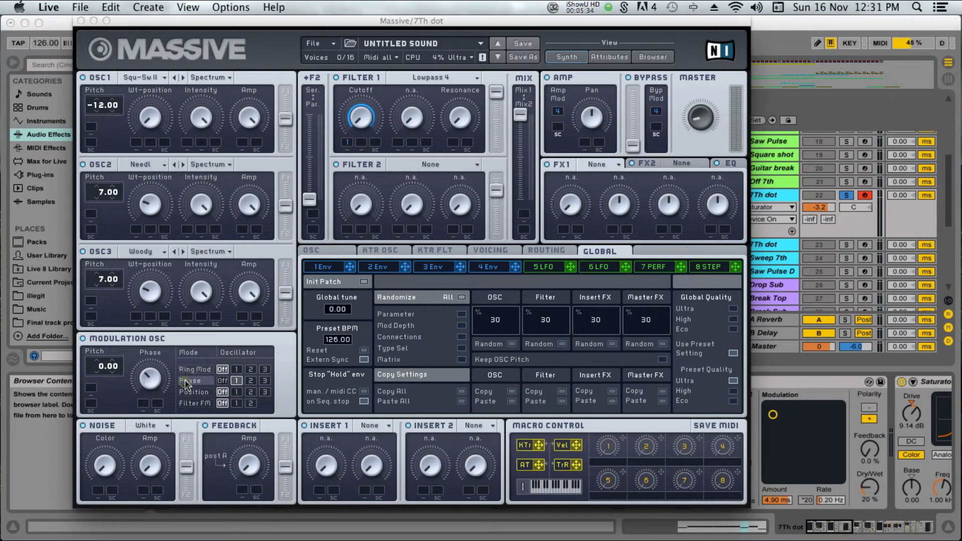
{"action": "left_click", "coordinate": [252, 382]}
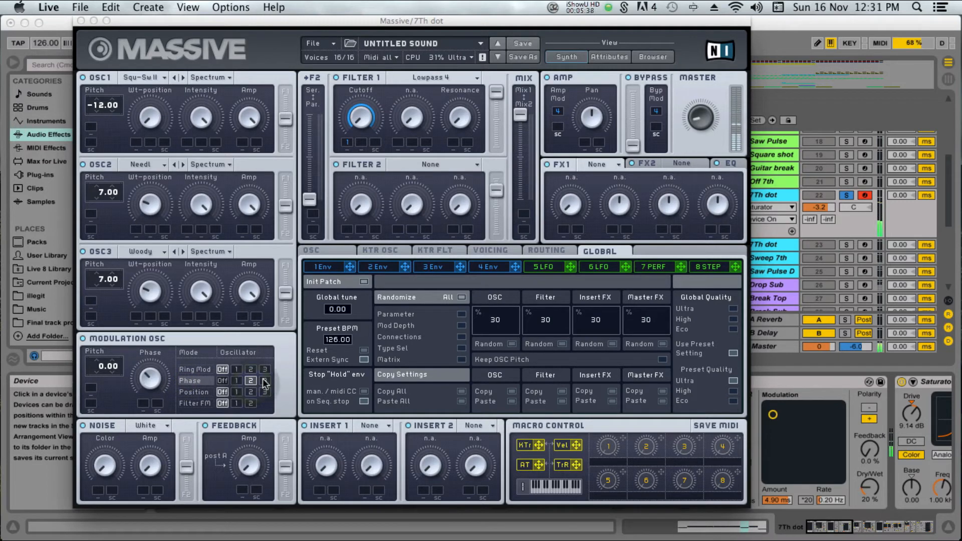
{"action": "left_click", "coordinate": [265, 381]}
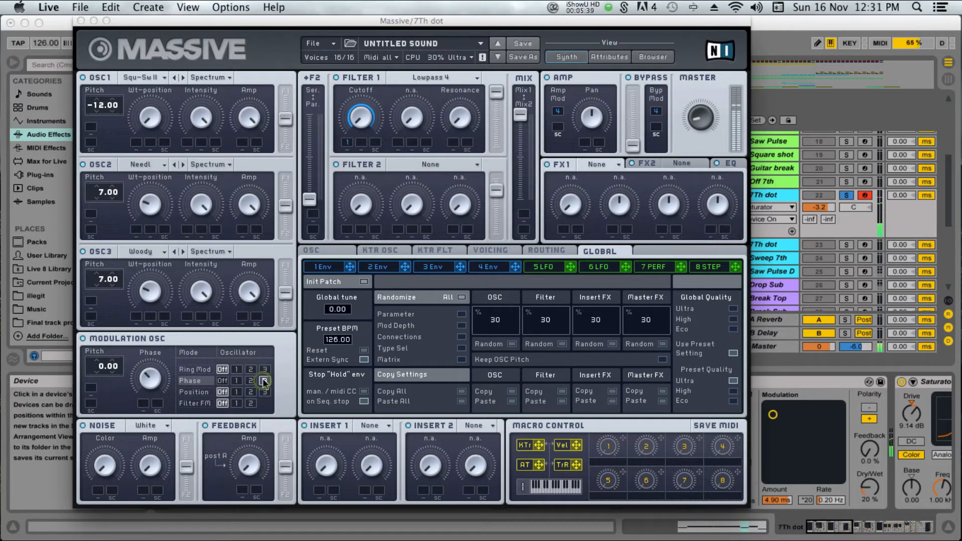
{"action": "left_click", "coordinate": [236, 379]}
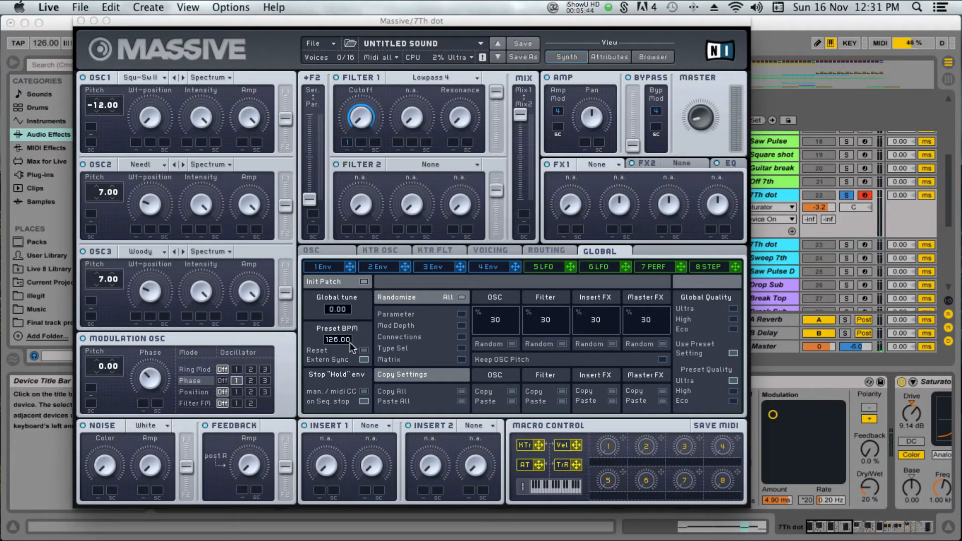
- Inspect envelope 1 and the voicing settings with the unison pitch spread in Massive
{"action": "left_click", "coordinate": [352, 268]}
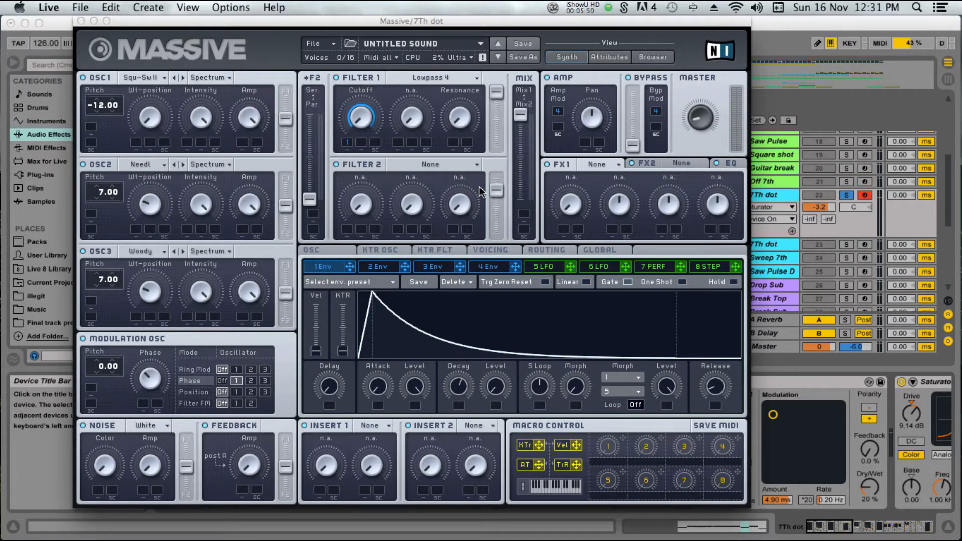
{"action": "left_click", "coordinate": [479, 255]}
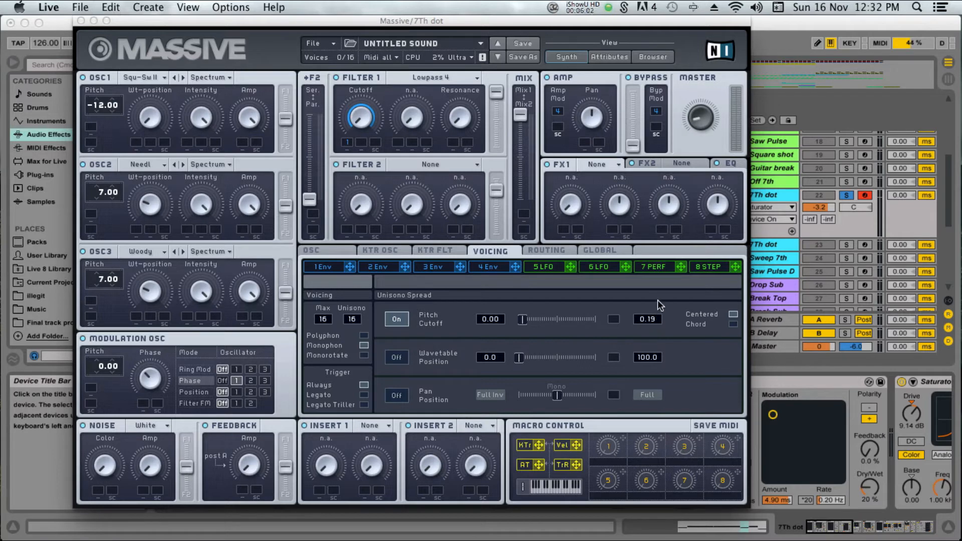
{"action": "left_click", "coordinate": [327, 268]}
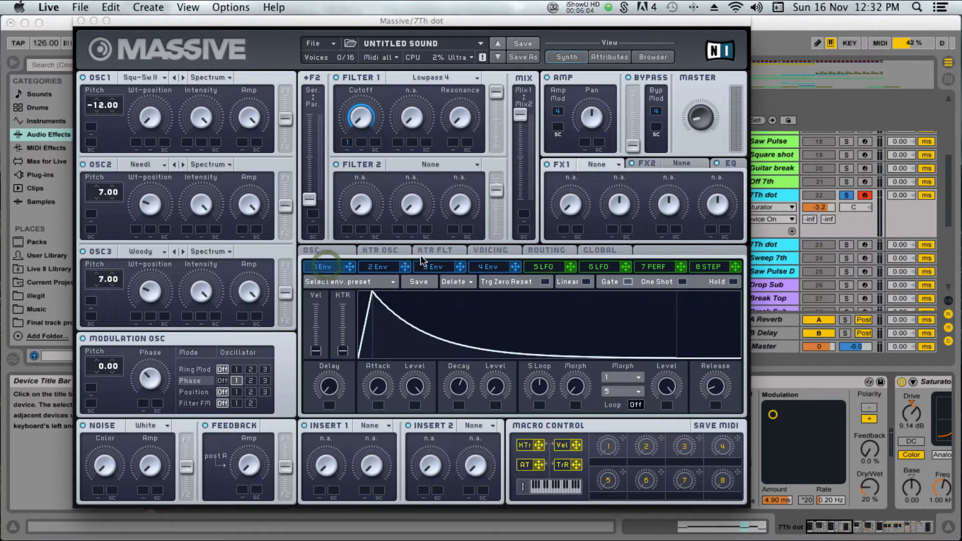
- Compare the oscillator phases with Restart via Gate off and on, recheck the voicing settings, and close Massive
{"action": "left_click", "coordinate": [333, 252]}
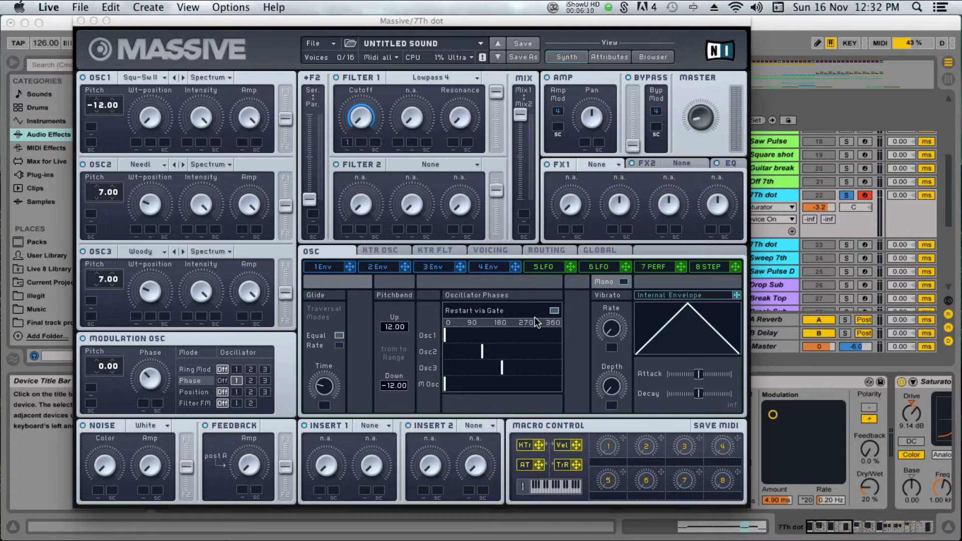
{"action": "left_click", "coordinate": [551, 311]}
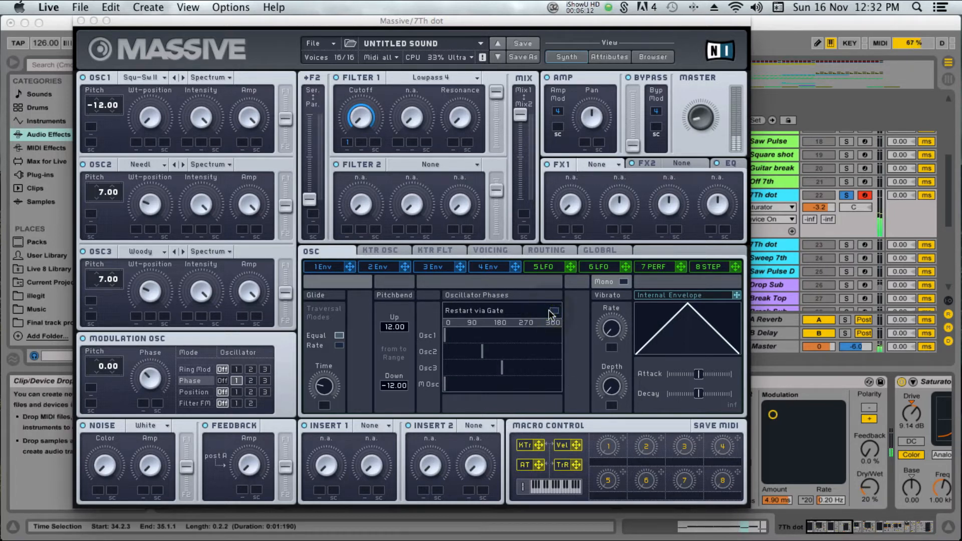
{"action": "left_click", "coordinate": [552, 311]}
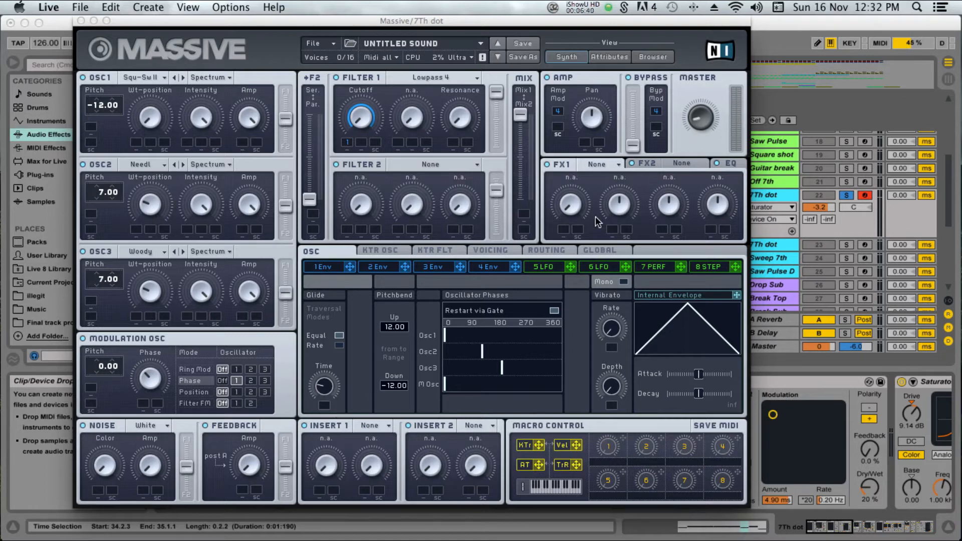
{"action": "left_click", "coordinate": [501, 251]}
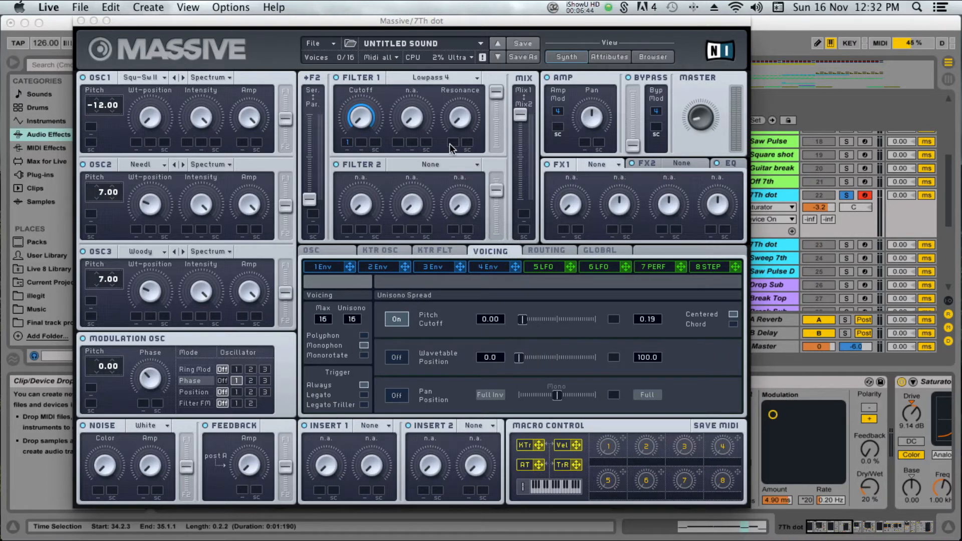
{"action": "left_click", "coordinate": [81, 21]}
- Open FF Pro-Q on the 7Th dot track to view its low-cut curve, and close it
{"action": "scroll", "coordinate": [328, 428], "scroll_direction": "right", "scroll_amount": 5}
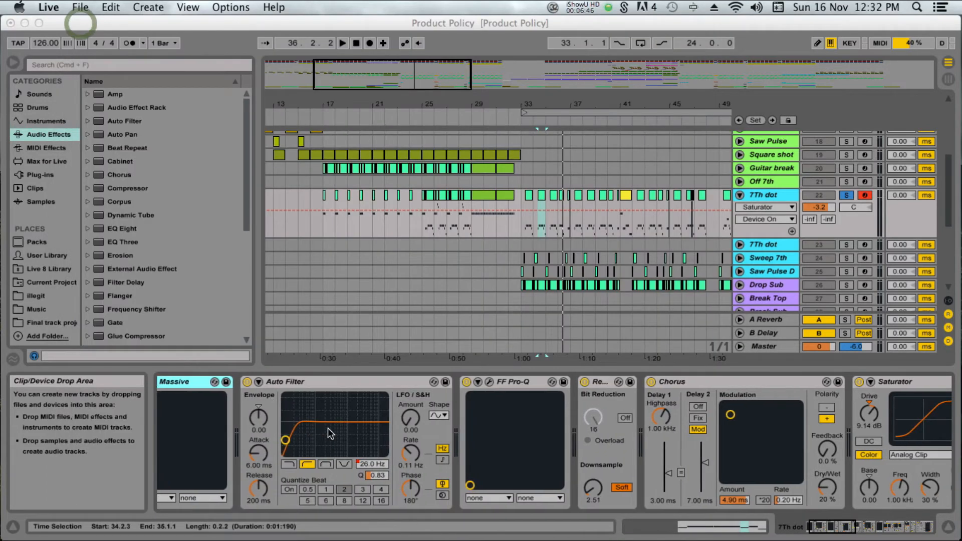
{"action": "left_click", "coordinate": [402, 384]}
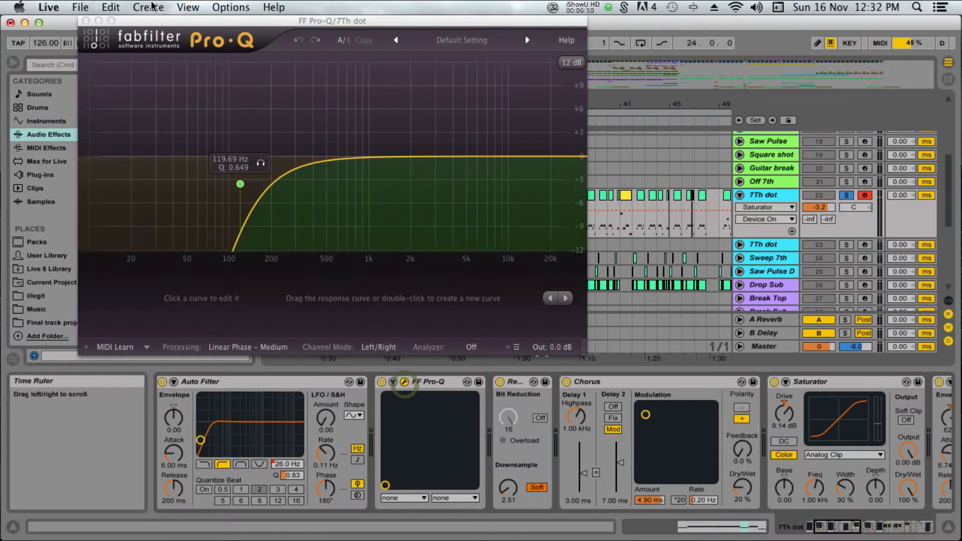
{"action": "left_click", "coordinate": [86, 21]}
- Look through the remaining 7Th dot effects, from Redux to the sidechained Compressor at the end of the chain
{"action": "scroll", "coordinate": [375, 440], "scroll_direction": "right", "scroll_amount": 2}
{"action": "scroll", "coordinate": [376, 440], "scroll_direction": "right", "scroll_amount": 4}
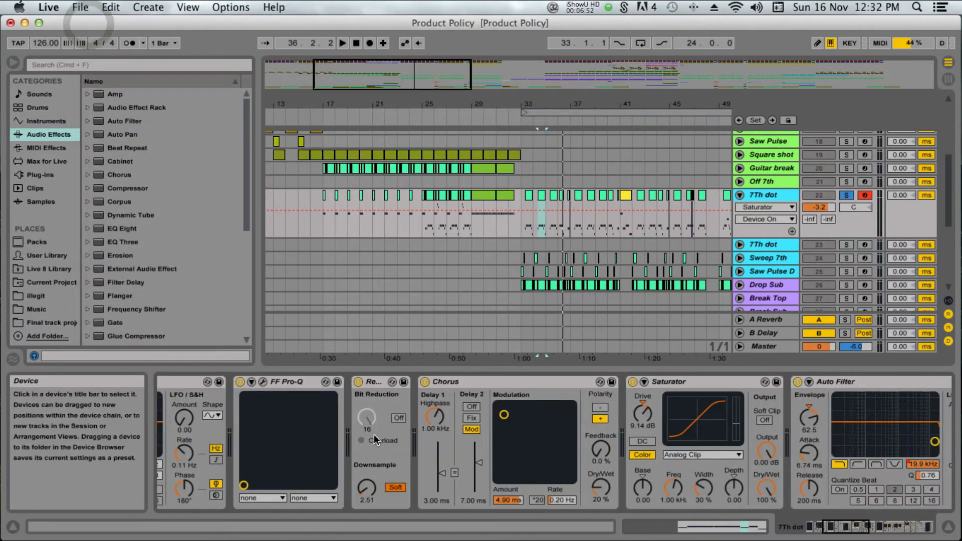
{"action": "scroll", "coordinate": [372, 434], "scroll_direction": "right", "scroll_amount": 6}
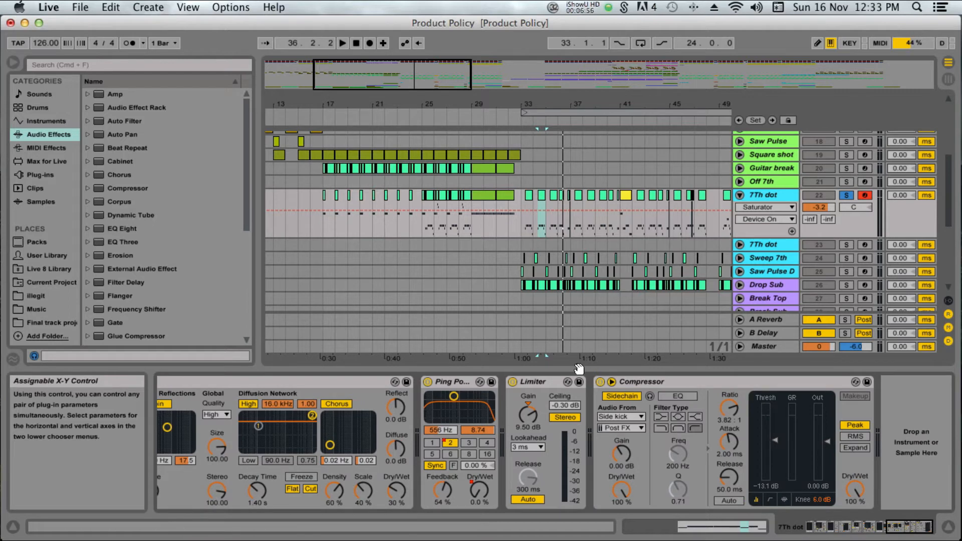
- Fold the 7Th dot track, unfold and solo Sweep 7th, and audition it from bar 33
{"action": "left_click_drag", "start_coordinate": [875, 237], "coordinate": [888, 143]}
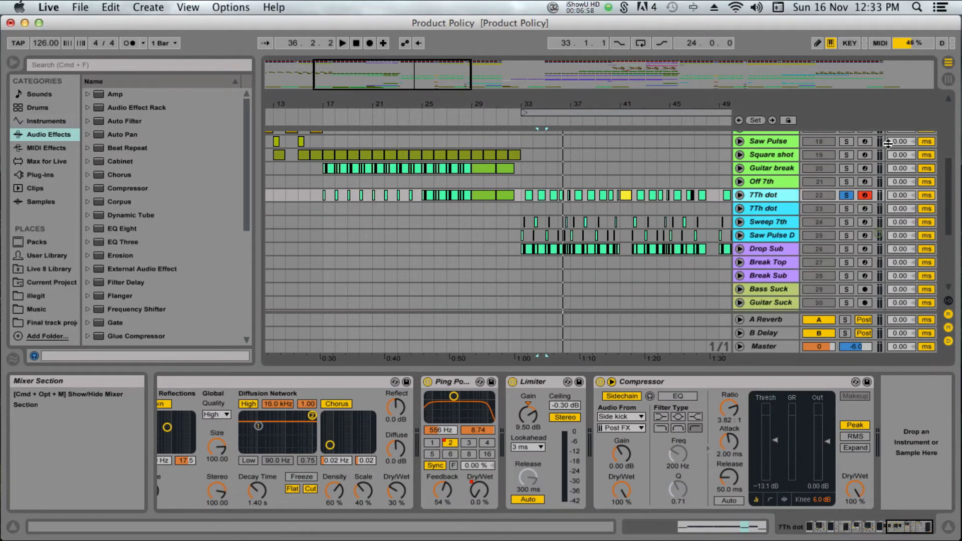
{"action": "left_click", "coordinate": [523, 219]}
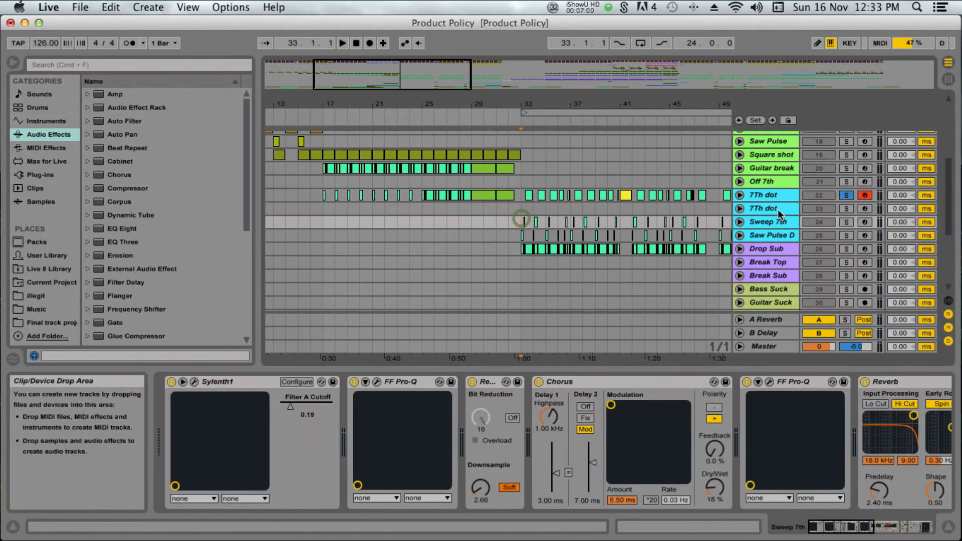
{"action": "left_click", "coordinate": [846, 222]}
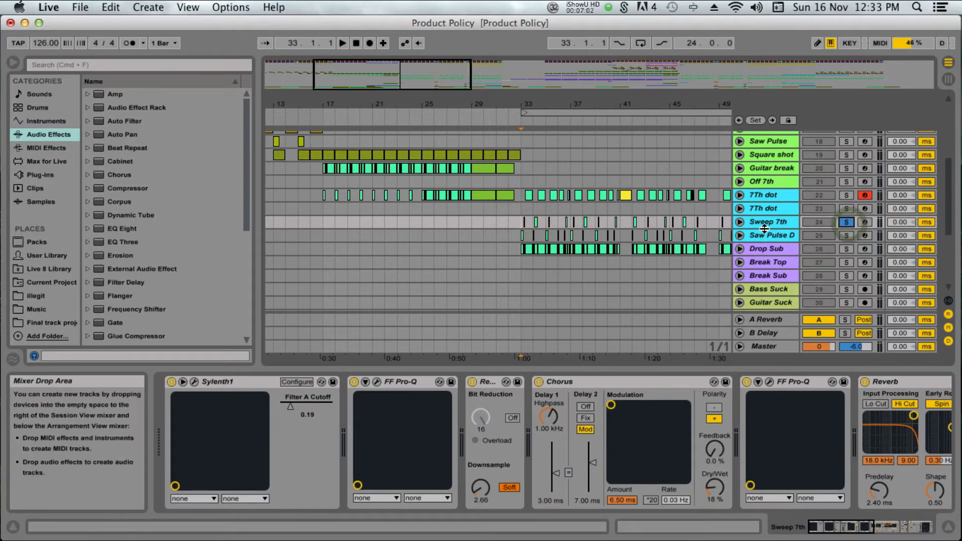
{"action": "left_click", "coordinate": [740, 222]}
{"action": "key", "text": "space"}
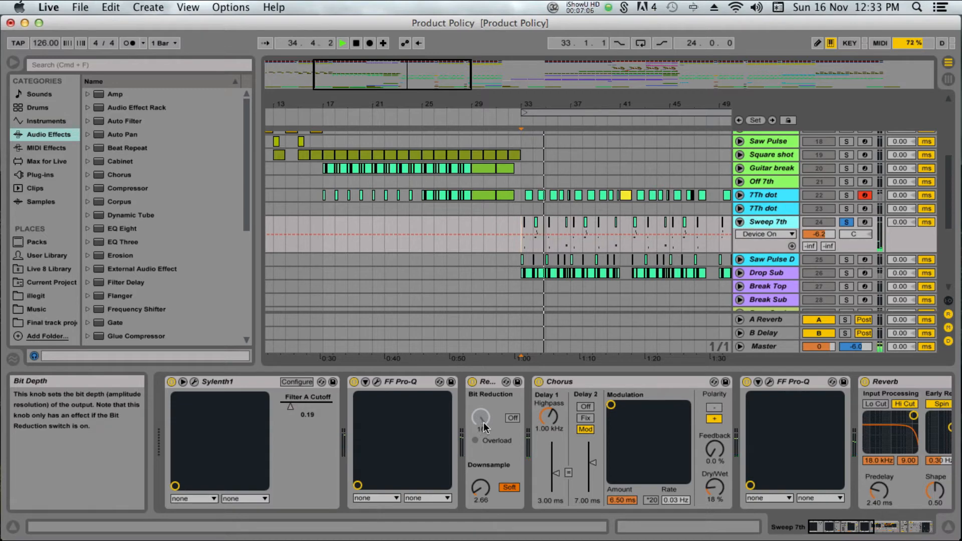
{"action": "key", "text": "space"}
- Compare the soloed Sweep 7th from bar 33 with its Redux effect bypassed and re-enabled
{"action": "left_click", "coordinate": [472, 382]}
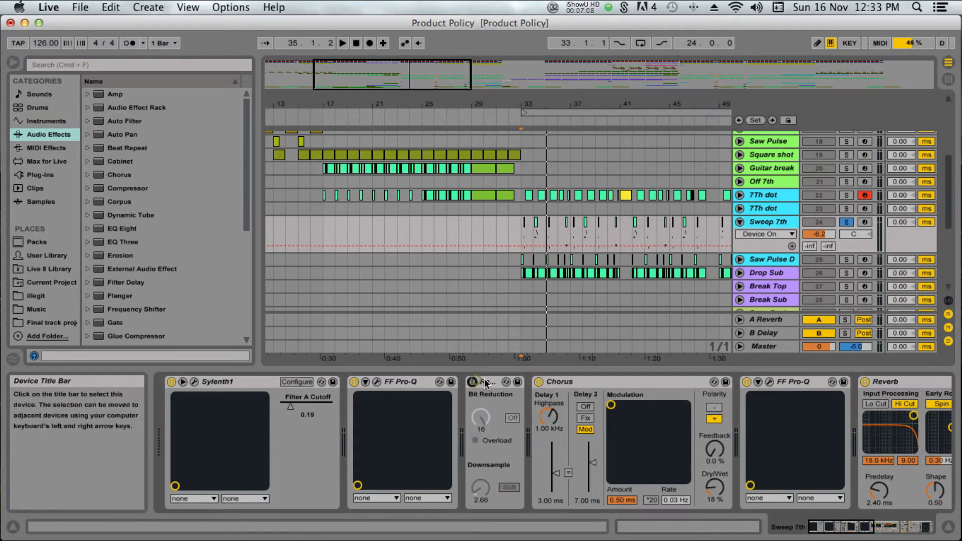
{"action": "scroll", "coordinate": [639, 397], "scroll_direction": "right", "scroll_amount": 14}
{"action": "scroll", "coordinate": [647, 406], "scroll_direction": "left", "scroll_amount": 14}
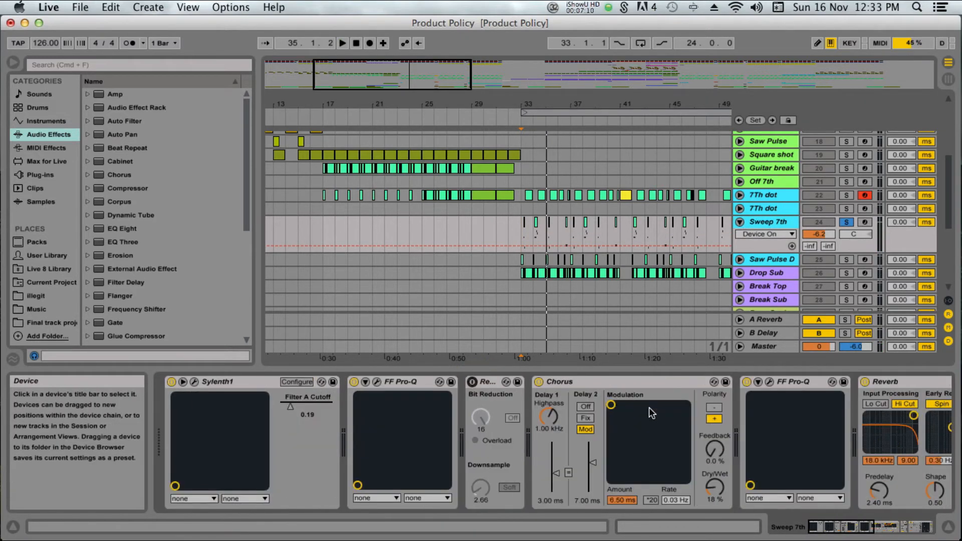
{"action": "left_click", "coordinate": [489, 382]}
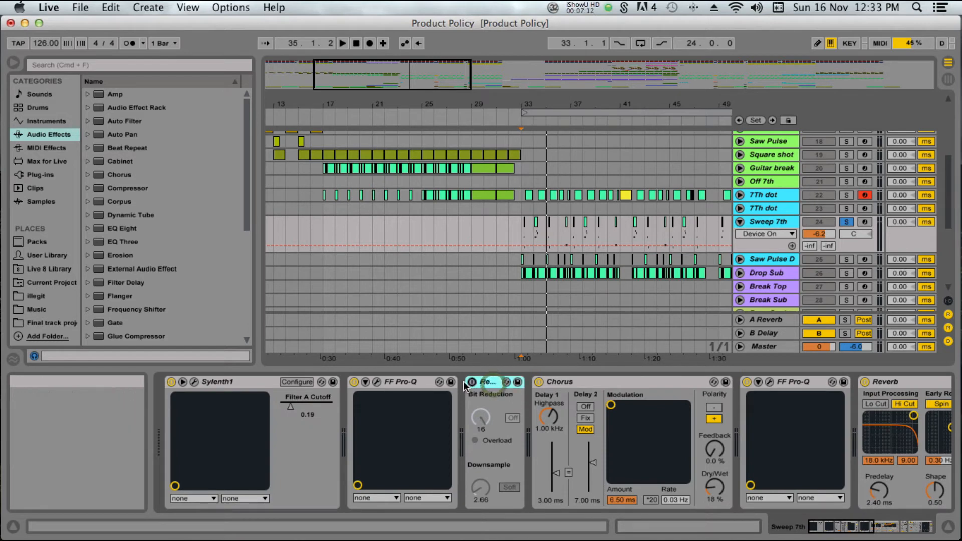
{"action": "key", "text": "space"}
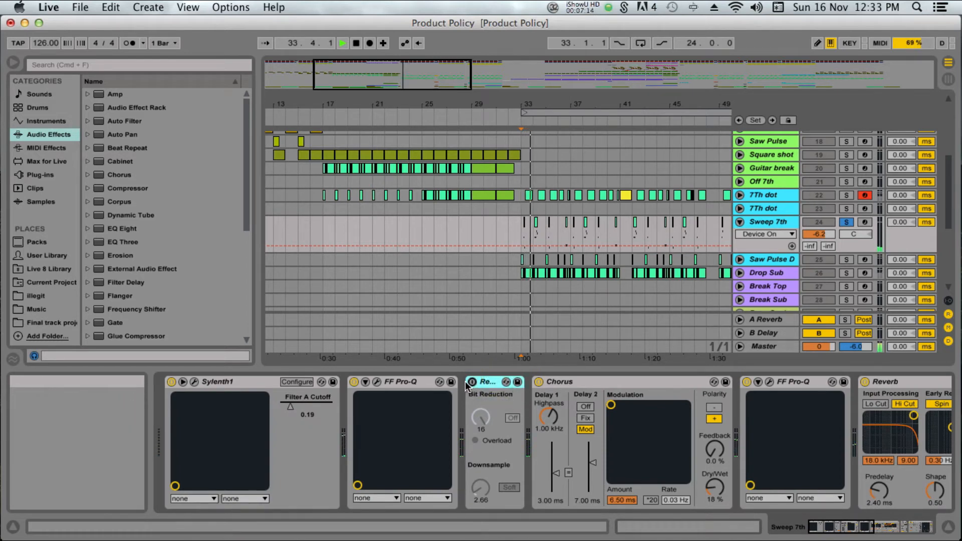
{"action": "left_click", "coordinate": [471, 383]}
{"action": "key", "text": "space"}
{"action": "key", "text": "space"}
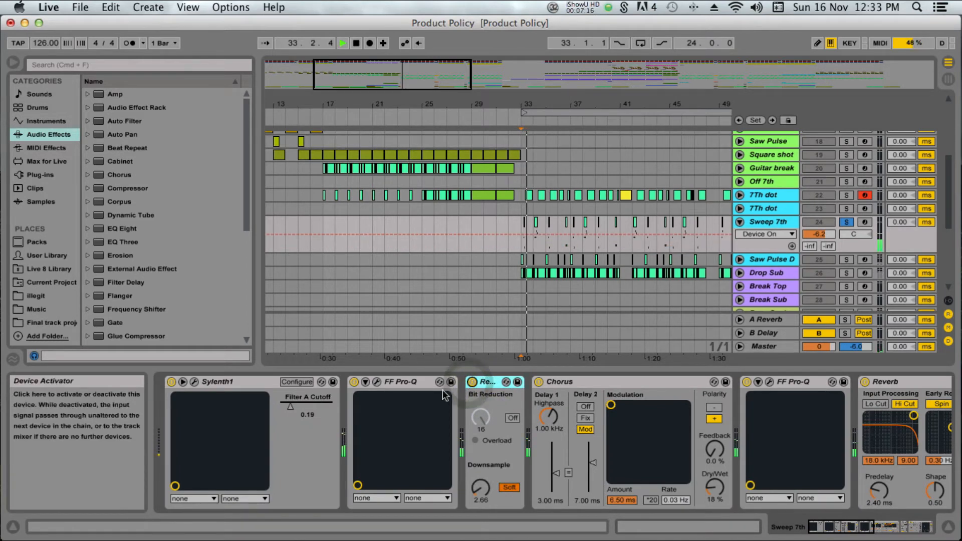
{"action": "key", "text": "space"}
- Open Sylenth1 on Sweep 7th and inspect the oscillator settings of Part A and Part B
{"action": "left_click", "coordinate": [183, 381]}
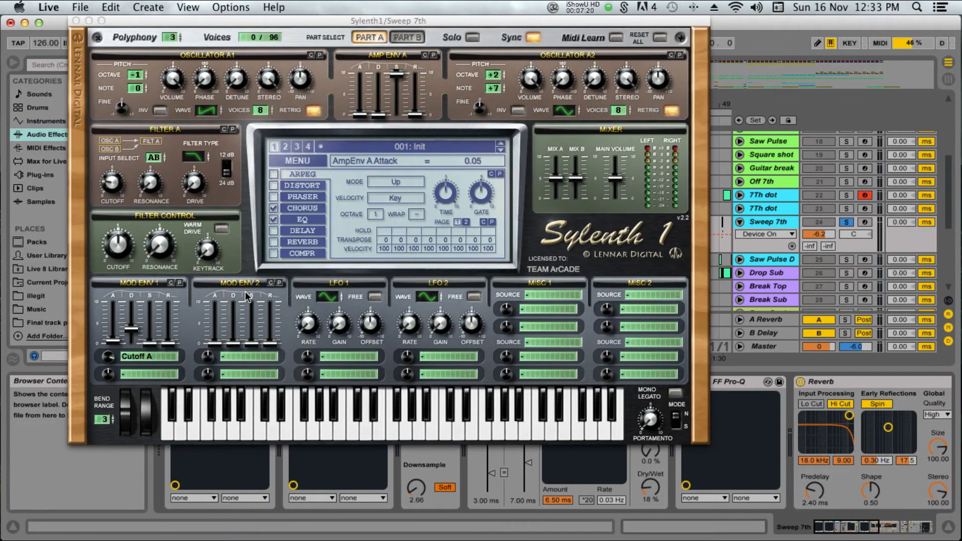
{"action": "left_click", "coordinate": [406, 37]}
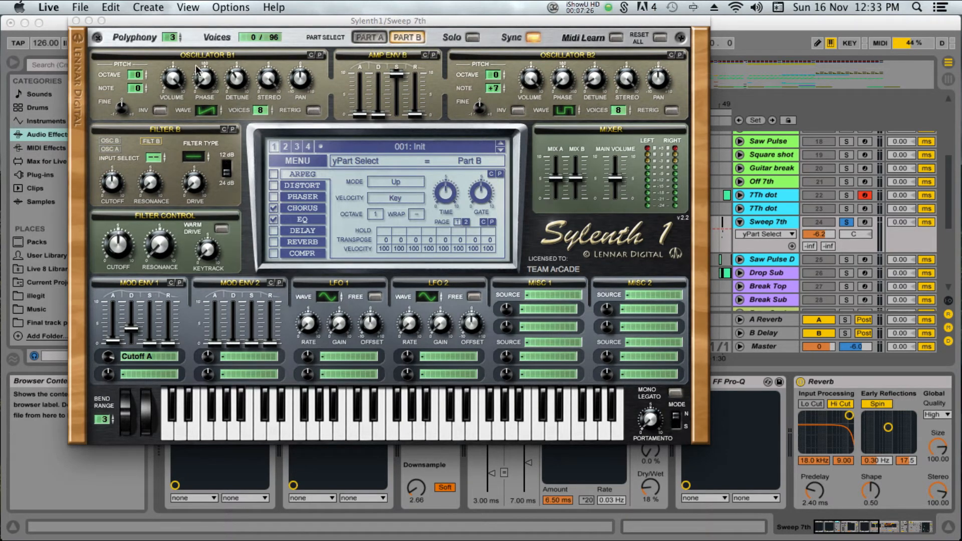
{"action": "left_click", "coordinate": [369, 37]}
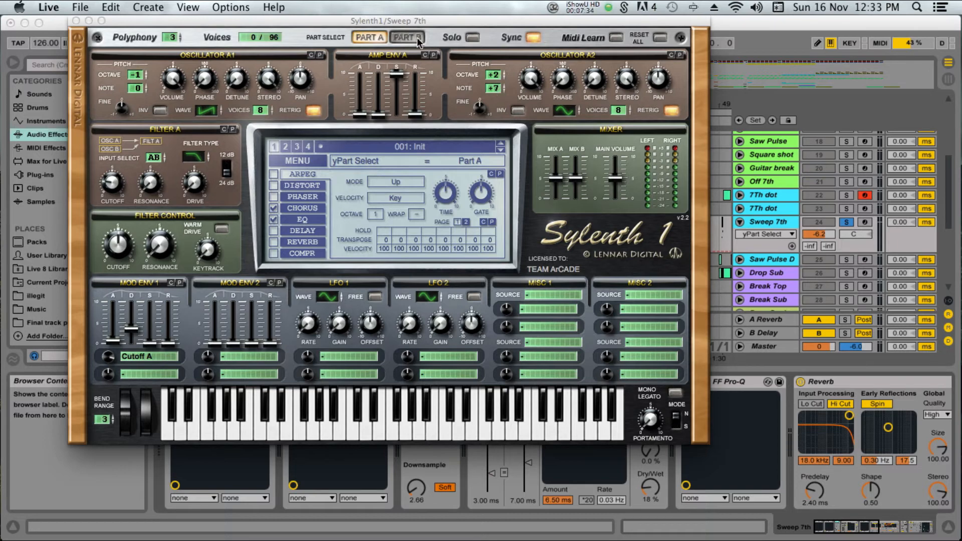
- Compare oscillator A2 at note 0 and at +7 during playback, and recheck the Part B oscillators
{"action": "left_click", "coordinate": [501, 89], "text": "super"}
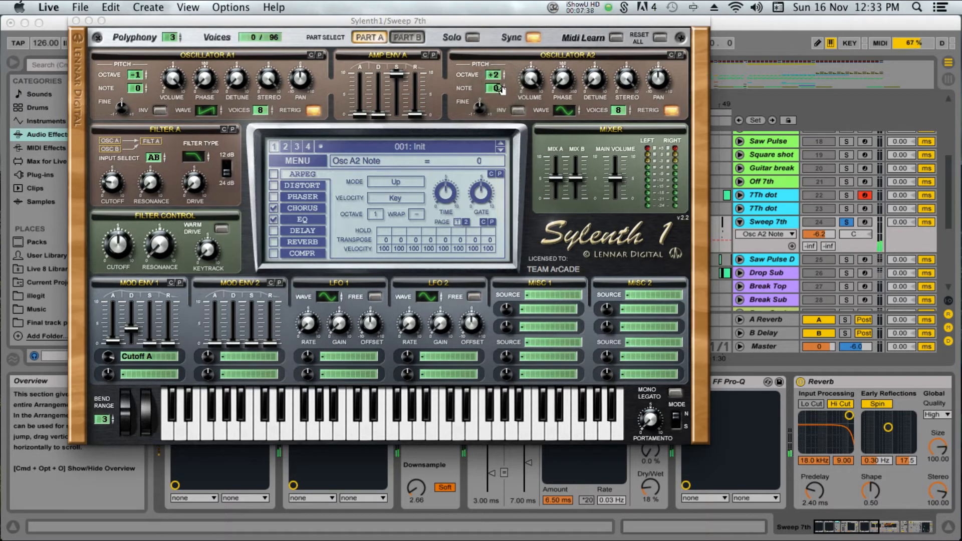
{"action": "left_click_drag", "start_coordinate": [498, 89], "coordinate": [501, 2]}
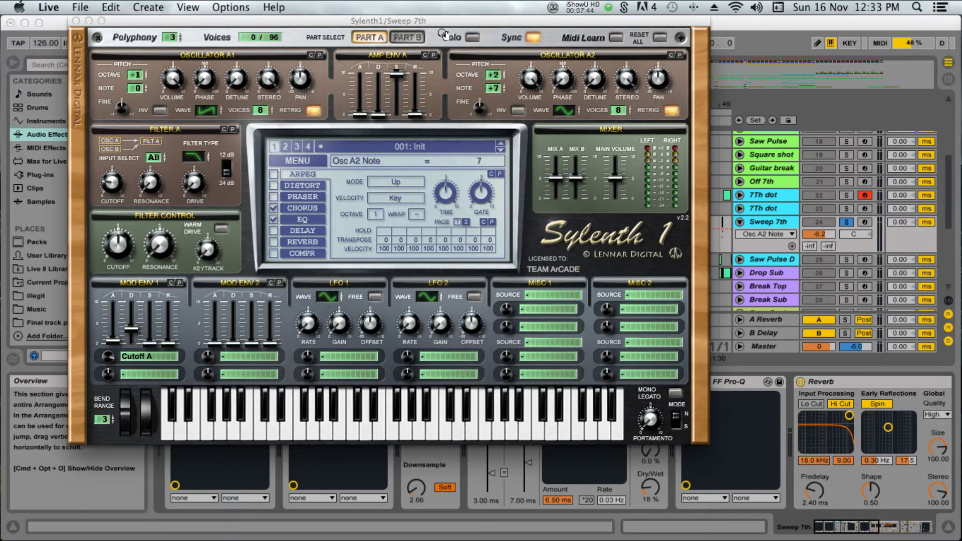
{"action": "left_click", "coordinate": [407, 37]}
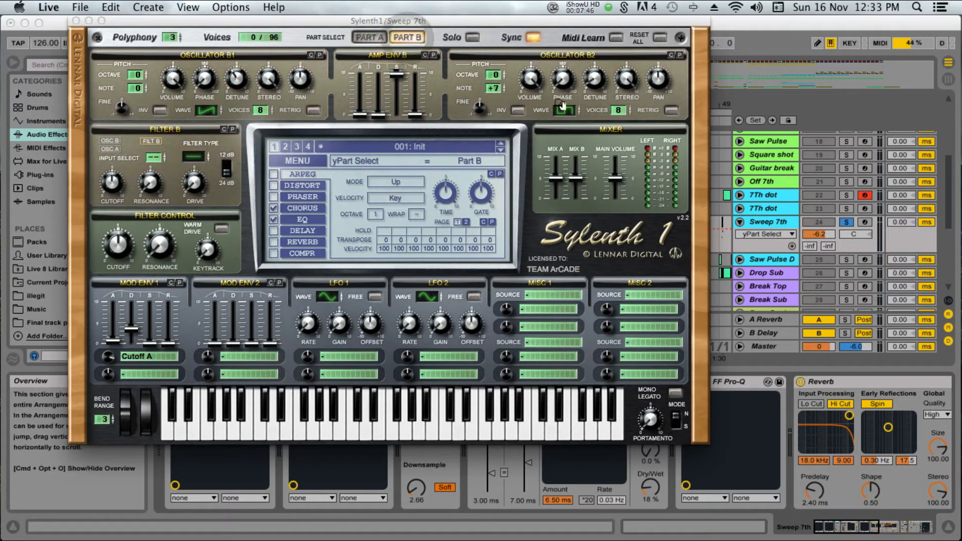
- Return to Part A and set the Mod Env 1 attack, routed to Cutoff A, to 1.03
{"action": "left_click", "coordinate": [370, 37]}
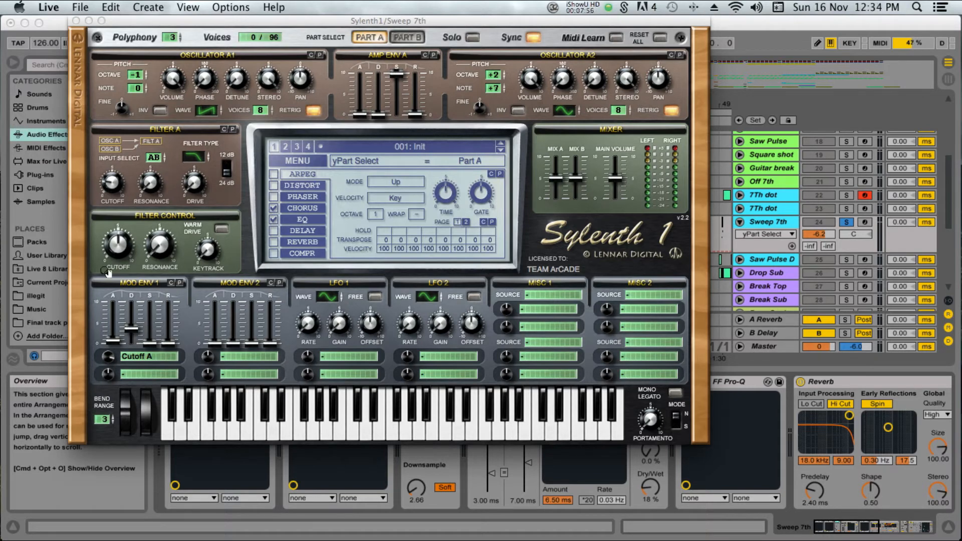
{"action": "left_click", "coordinate": [114, 343]}
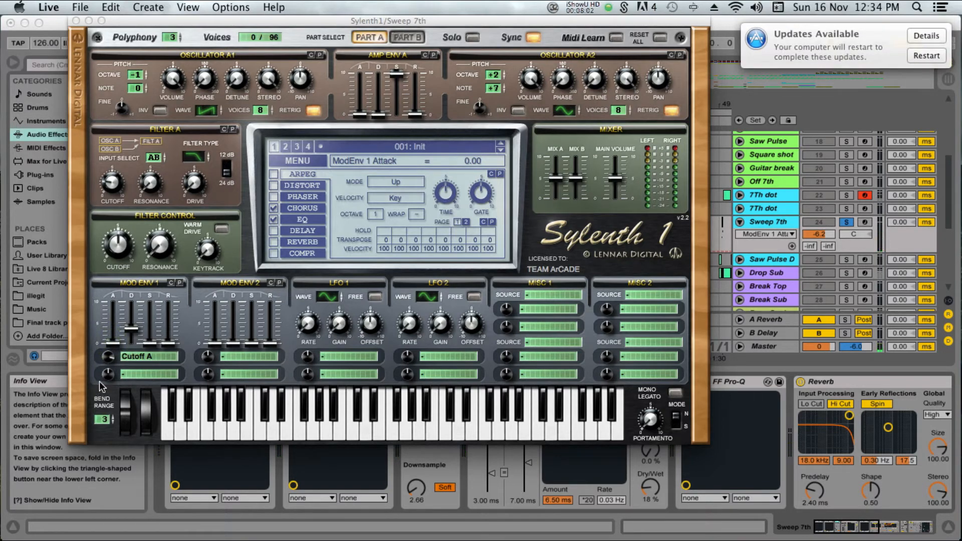
{"action": "left_click_drag", "start_coordinate": [112, 345], "coordinate": [104, 326]}
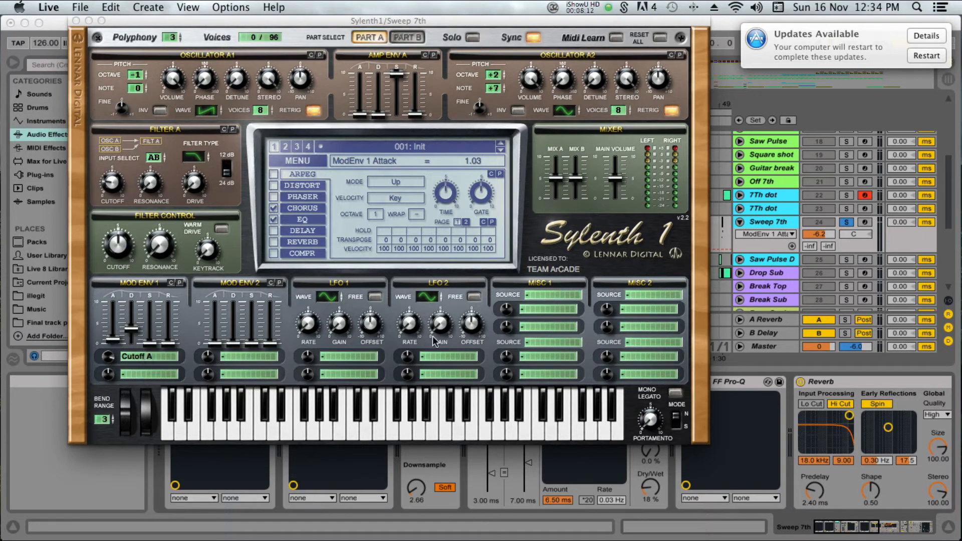
- View Sylenth1's Chorus and EQ settings, dismiss the system update notification, and close the synth
{"action": "left_click", "coordinate": [298, 210]}
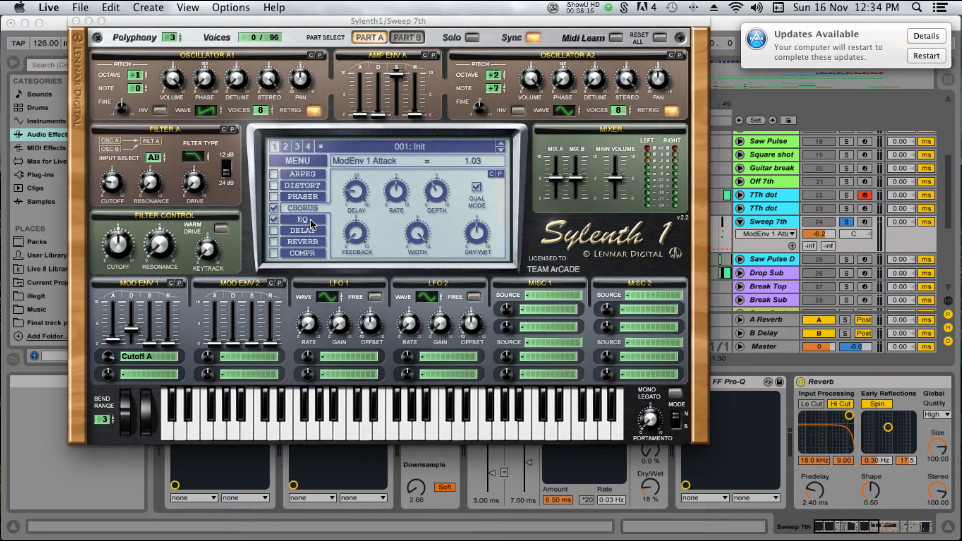
{"action": "left_click", "coordinate": [310, 223]}
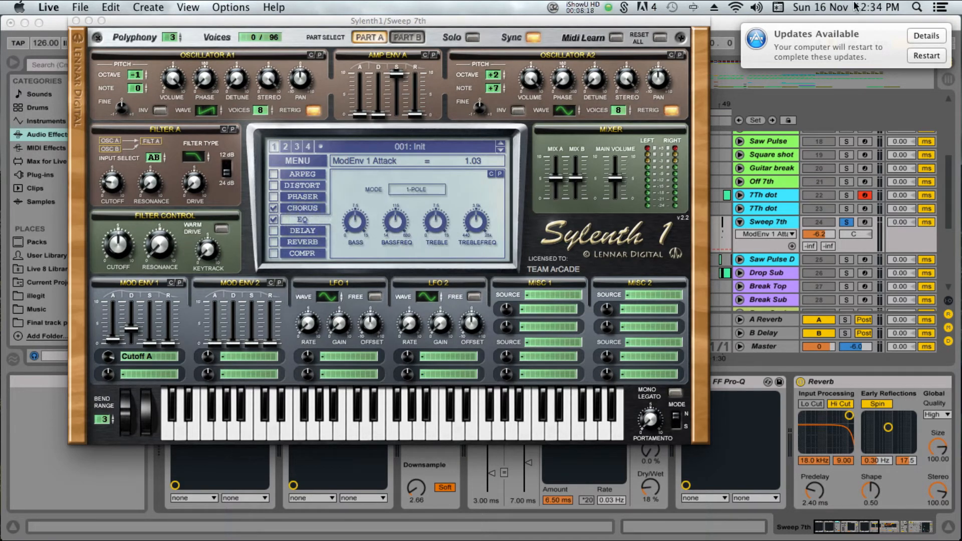
{"action": "left_click", "coordinate": [836, 37]}
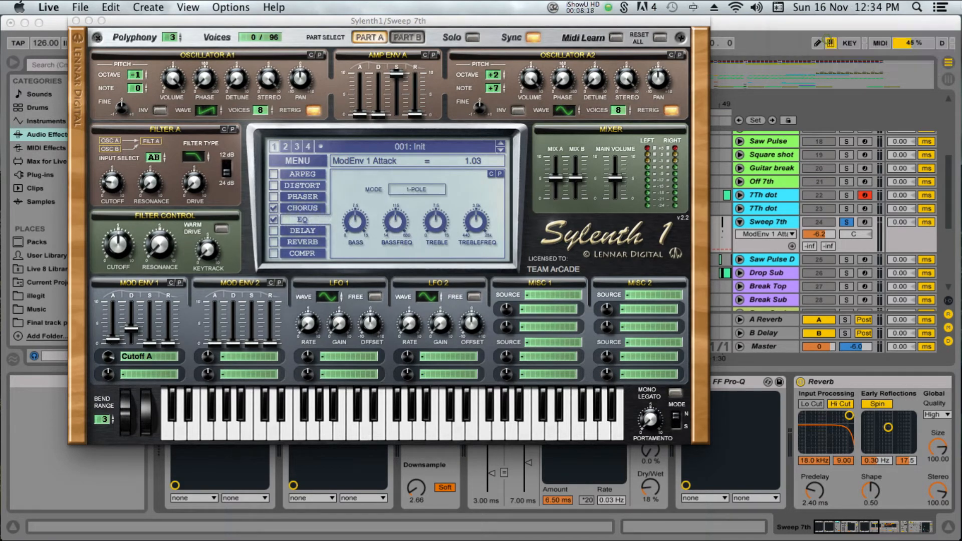
{"action": "left_click", "coordinate": [76, 20]}
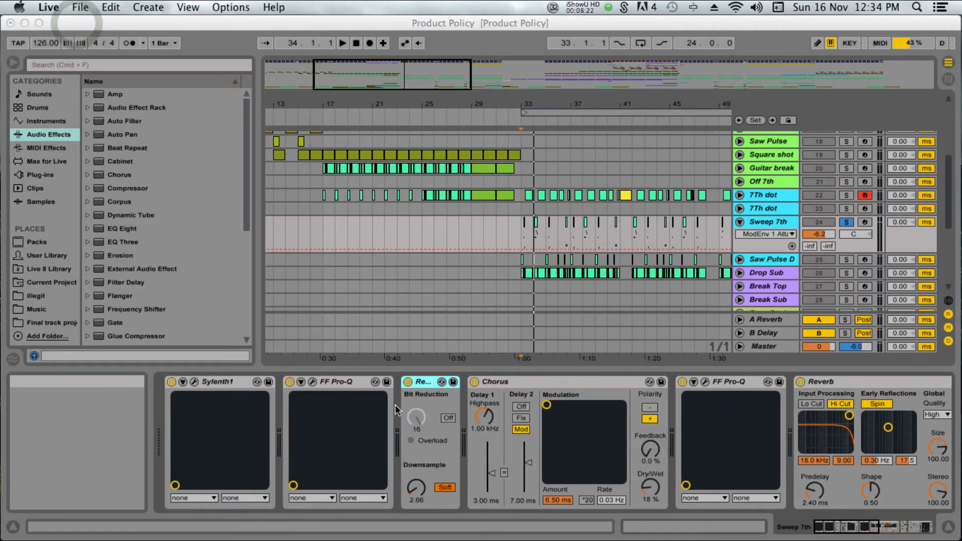
- Look through the Sweep 7th effects, viewing both FF Pro-Q curves, up to the sidechained Compressor at the end of the chain
{"action": "left_click", "coordinate": [312, 383]}
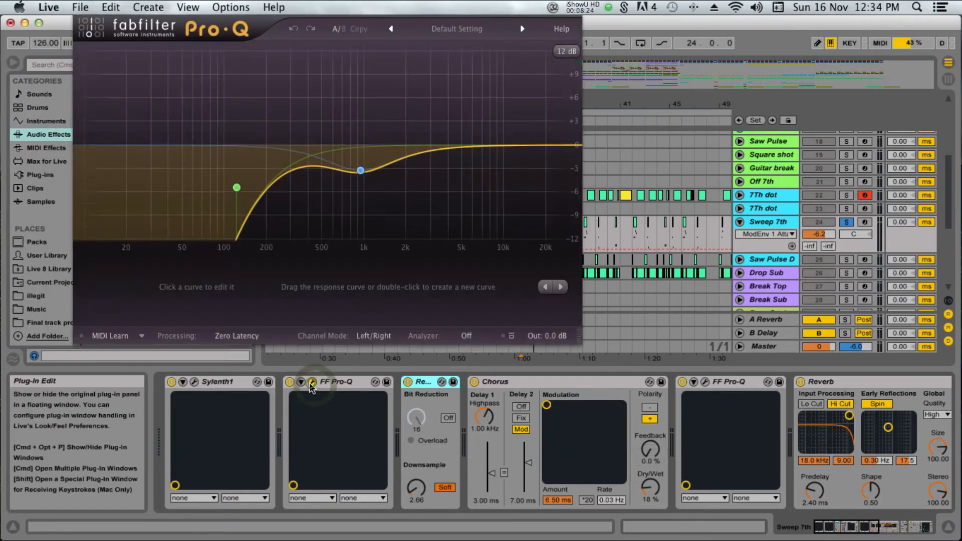
{"action": "left_click", "coordinate": [80, 21]}
{"action": "scroll", "coordinate": [410, 456], "scroll_direction": "right", "scroll_amount": 1}
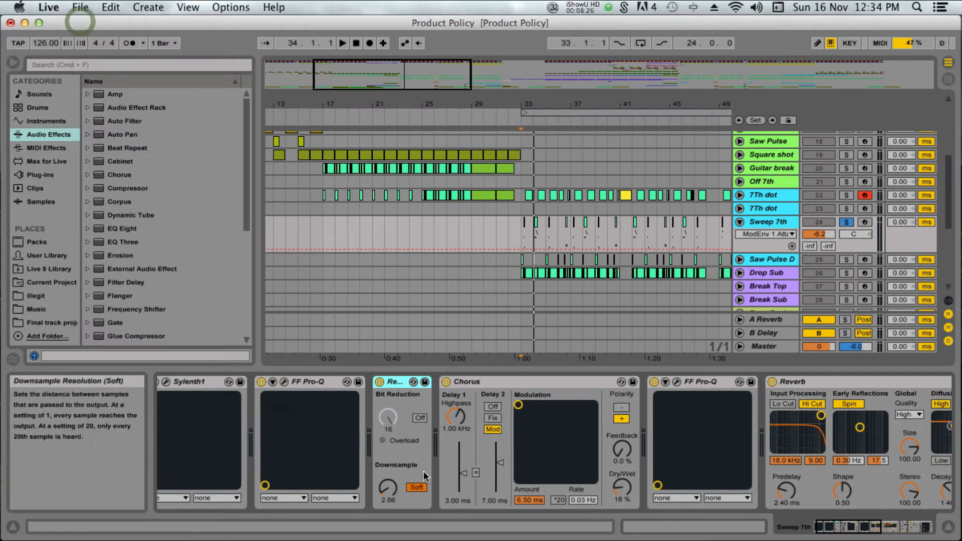
{"action": "scroll", "coordinate": [423, 471], "scroll_direction": "right", "scroll_amount": 6}
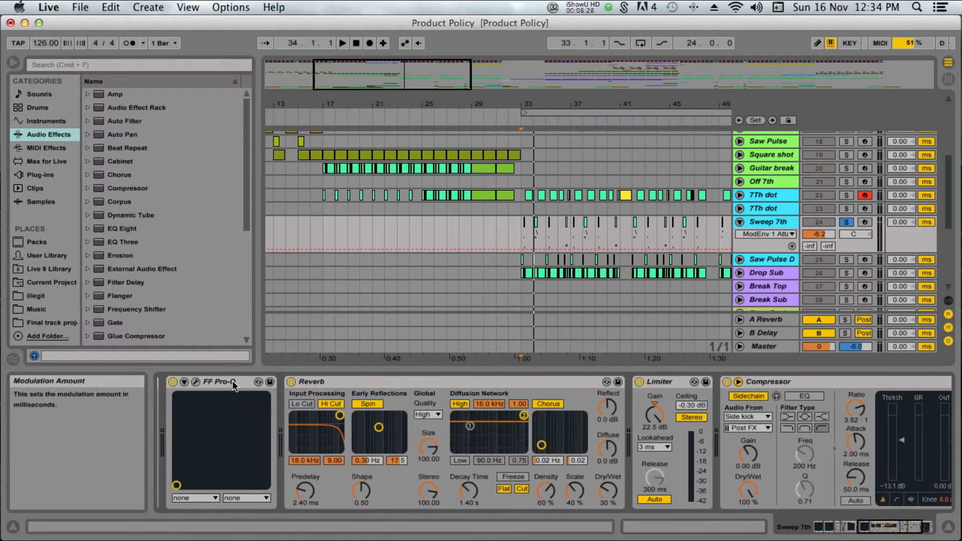
{"action": "left_click", "coordinate": [195, 382]}
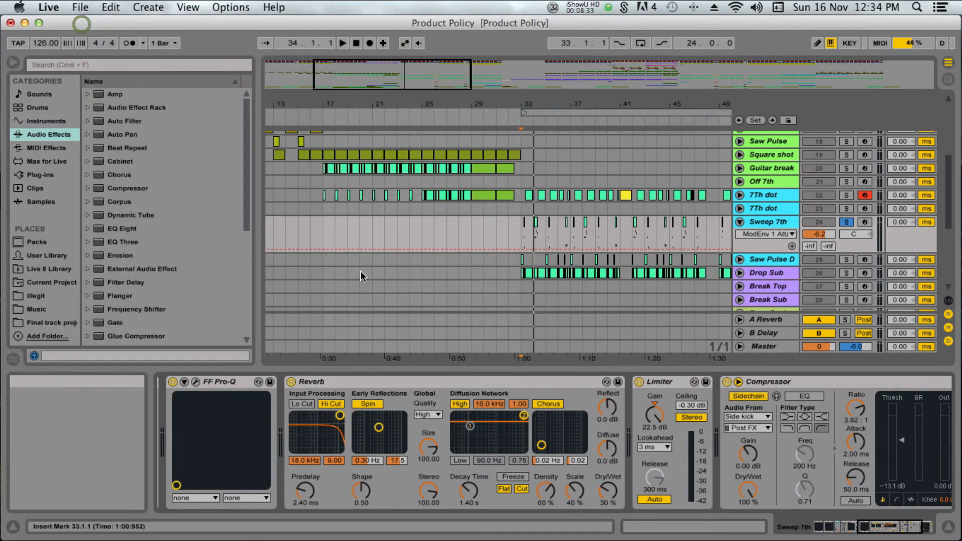
{"action": "left_click", "coordinate": [80, 21]}
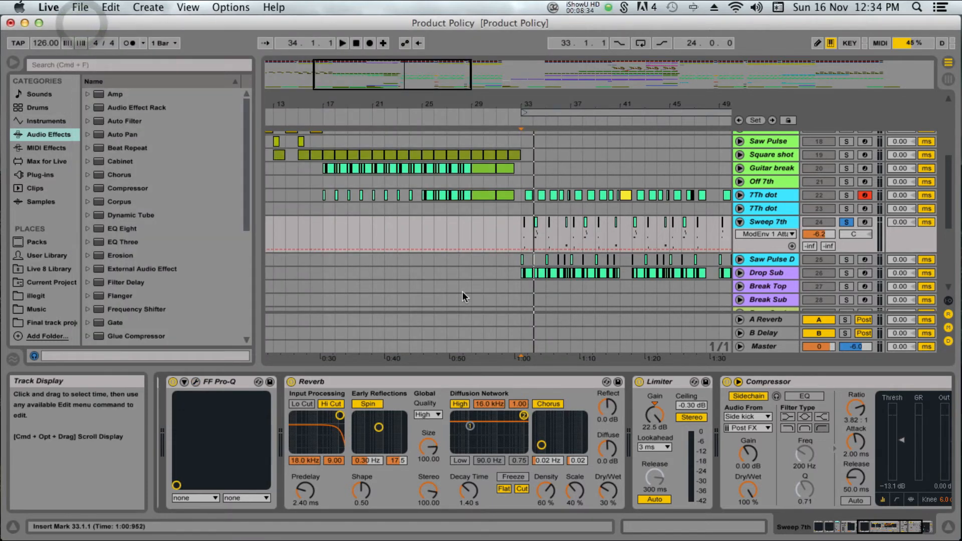
{"action": "scroll", "coordinate": [593, 495], "scroll_direction": "down", "scroll_amount": 3}
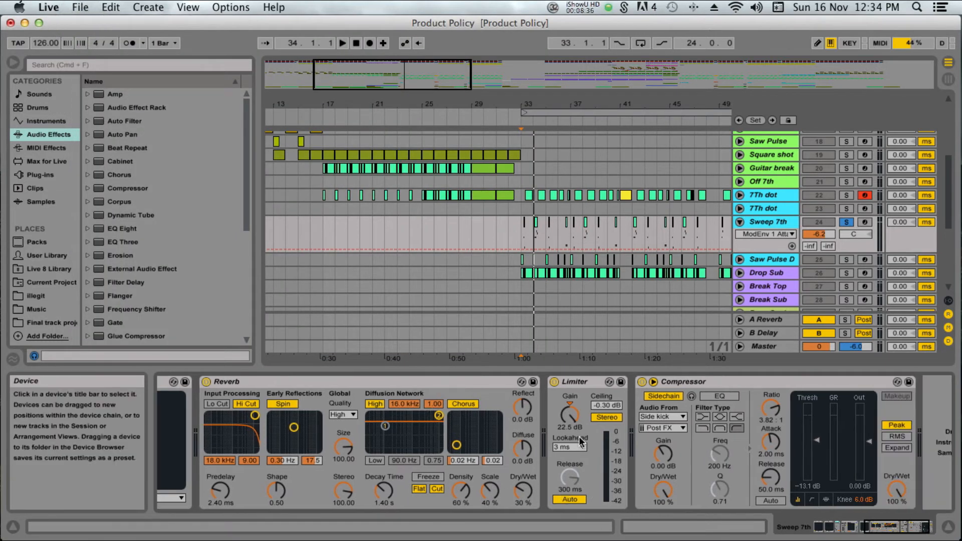
{"action": "scroll", "coordinate": [578, 437], "scroll_direction": "down", "scroll_amount": 2}
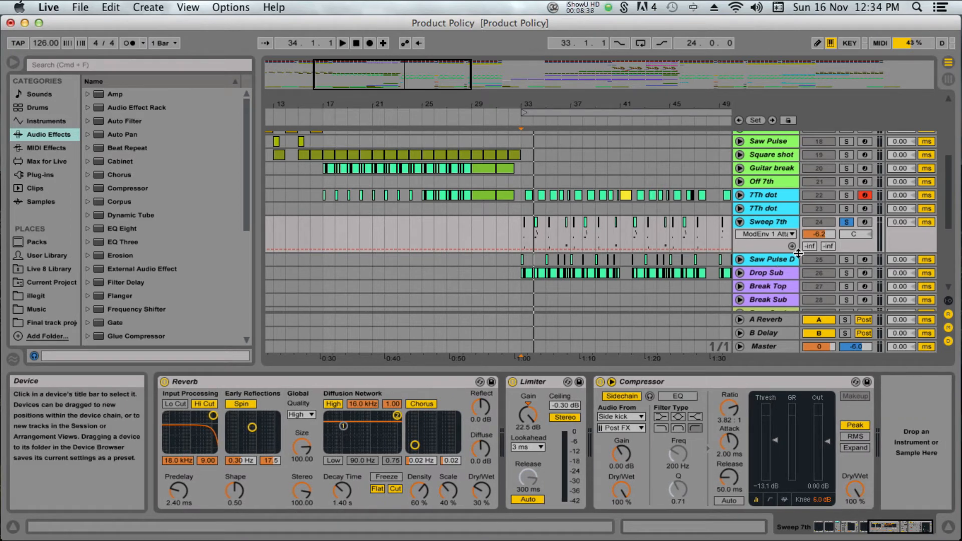
- Unsolo Sweep 7th, audition it in the full mix from bar 33, and select the Saw Pulse D track
{"action": "left_click", "coordinate": [846, 222]}
{"action": "key", "text": "space"}
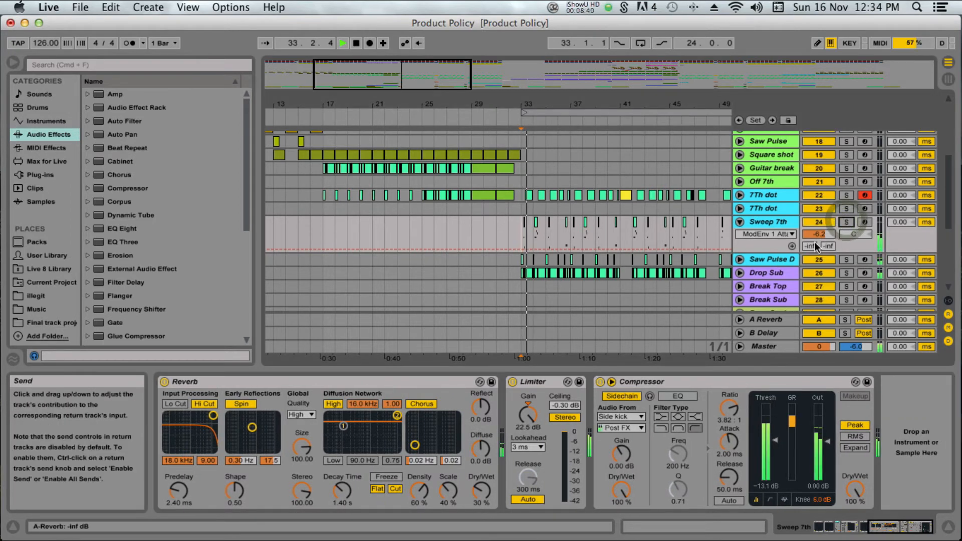
{"action": "left_click", "coordinate": [759, 260]}
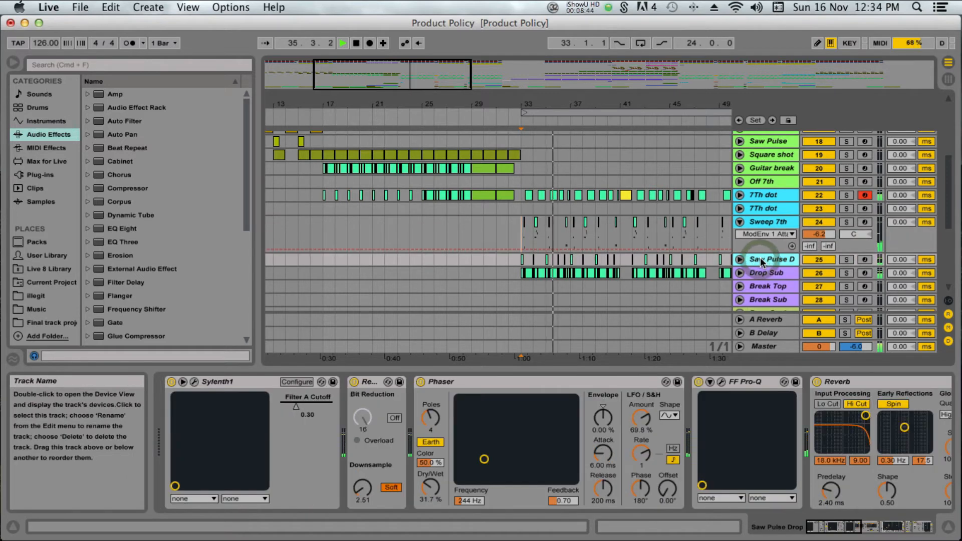
{"action": "key", "text": "space"}
- Unfold and enlarge the Saw Pulse D track, select its first clip at bar 33, and solo the track
{"action": "scroll", "coordinate": [558, 145], "scroll_direction": "down", "scroll_amount": 3}
{"action": "left_click_drag", "start_coordinate": [521, 101], "coordinate": [522, 121]}
{"action": "left_click_drag", "start_coordinate": [783, 223], "coordinate": [778, 285]}
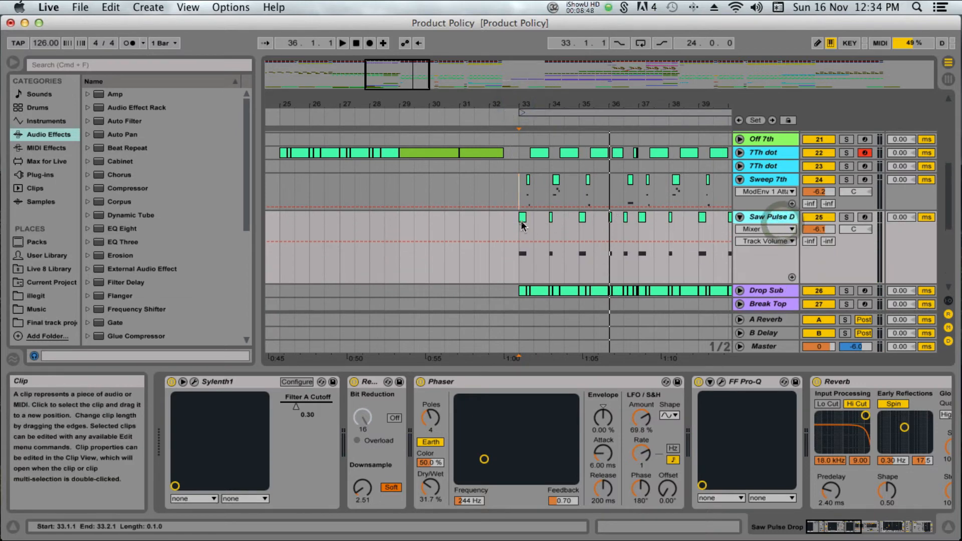
{"action": "left_click", "coordinate": [521, 223]}
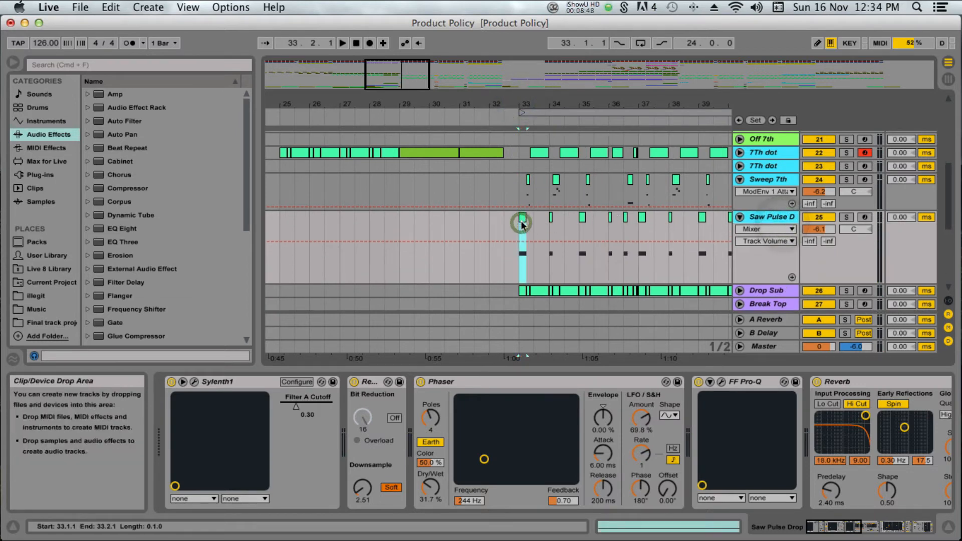
{"action": "left_click", "coordinate": [846, 219]}
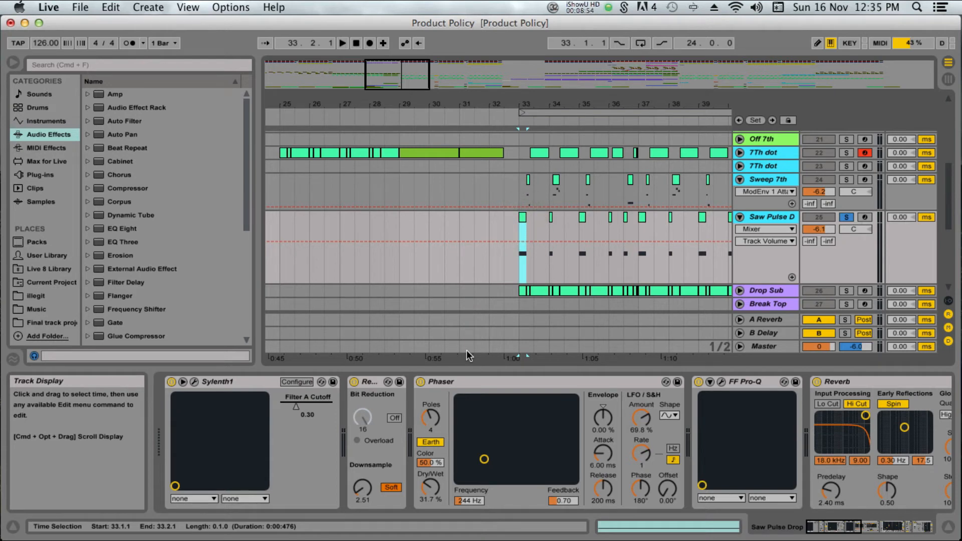
{"action": "scroll", "coordinate": [407, 405], "scroll_direction": "right", "scroll_amount": 1}
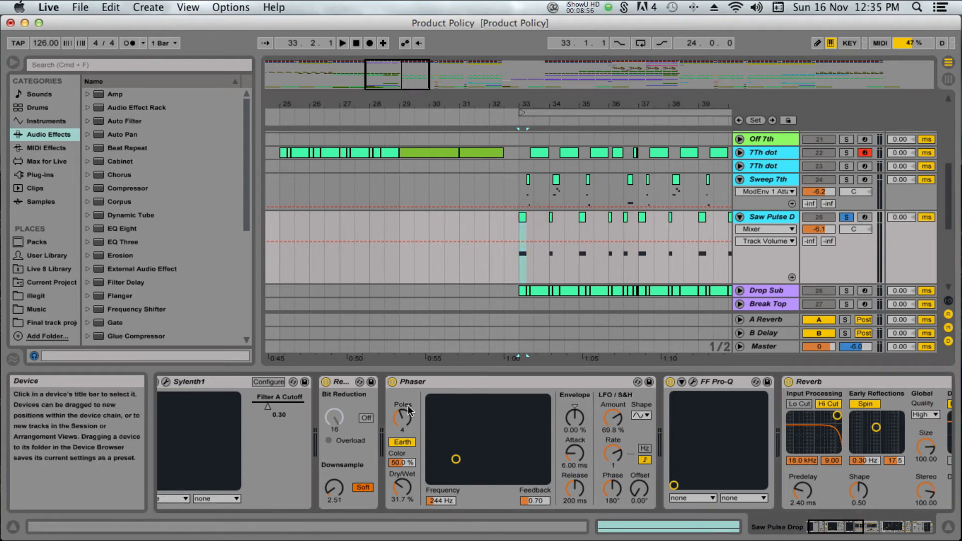
- Audition the soloed Saw Pulse D clip from bar 33 and look through its effects up to the sidechained Compressor
{"action": "key", "text": "space"}
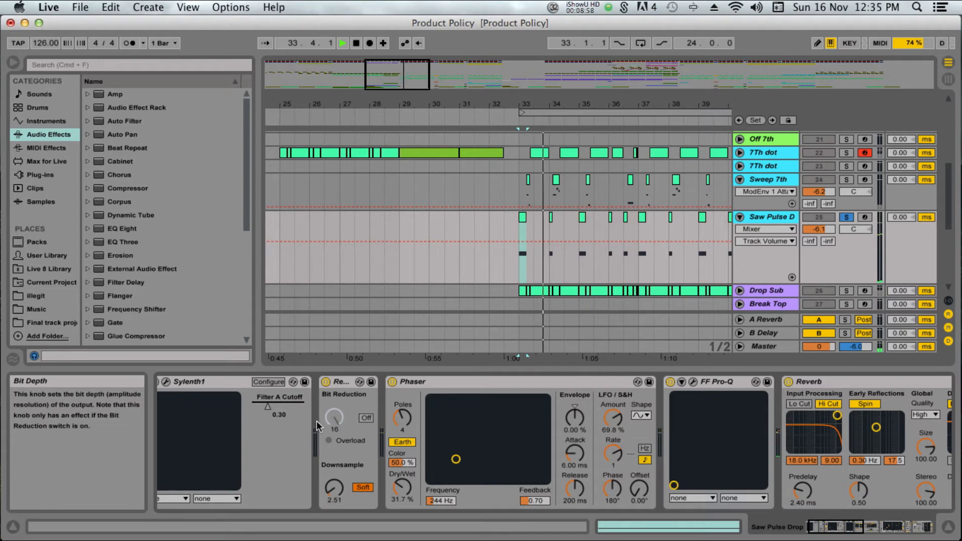
{"action": "key", "text": "space"}
{"action": "scroll", "coordinate": [311, 439], "scroll_direction": "right", "scroll_amount": 5}
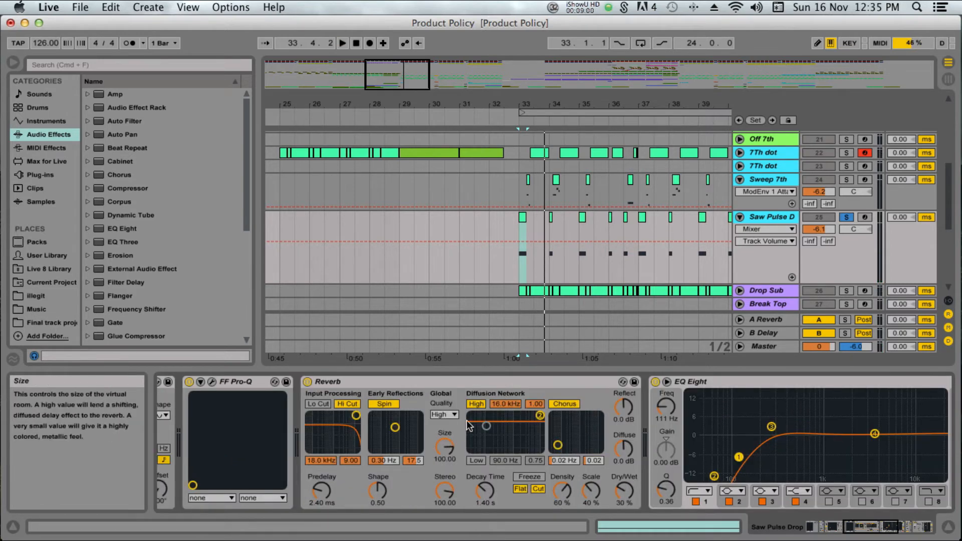
{"action": "left_click", "coordinate": [475, 387]}
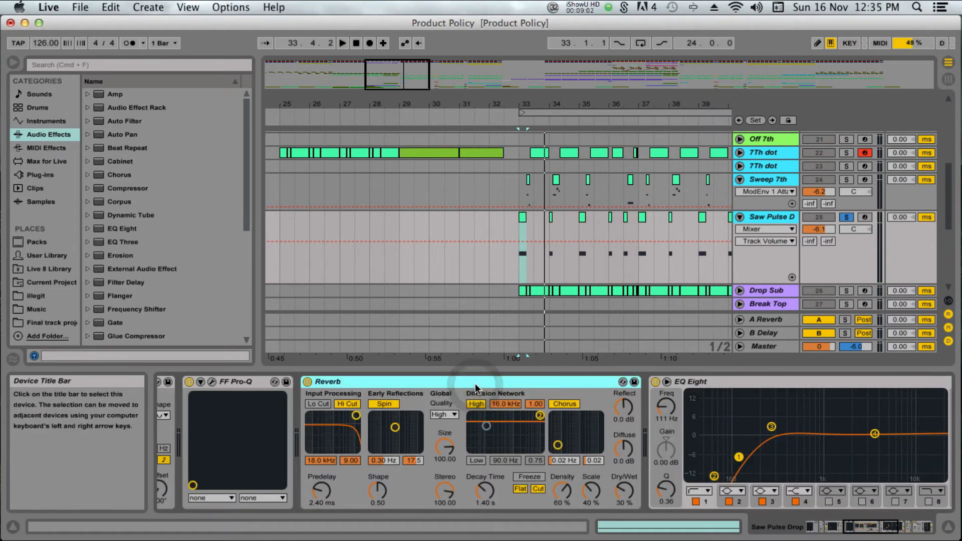
{"action": "key", "text": "Delete"}
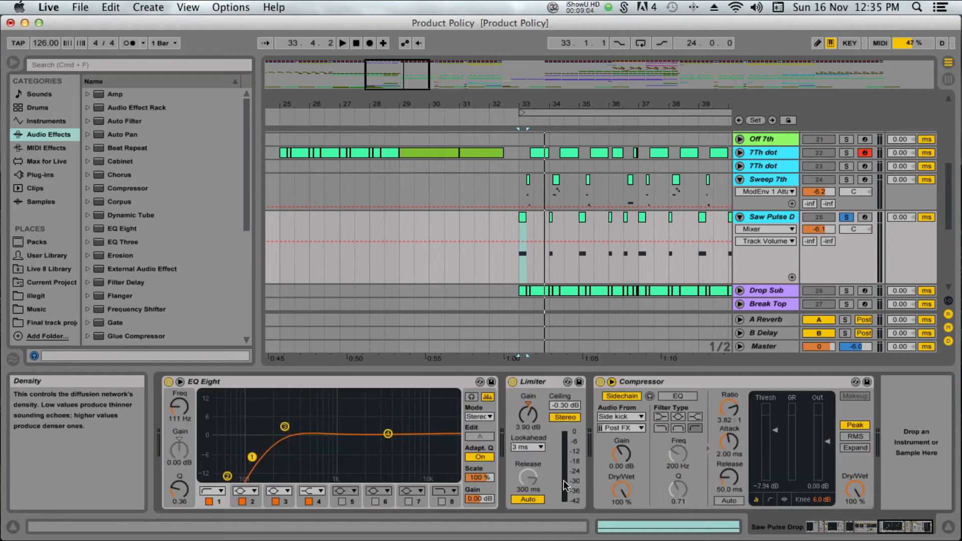
{"action": "key", "text": "super+z"}
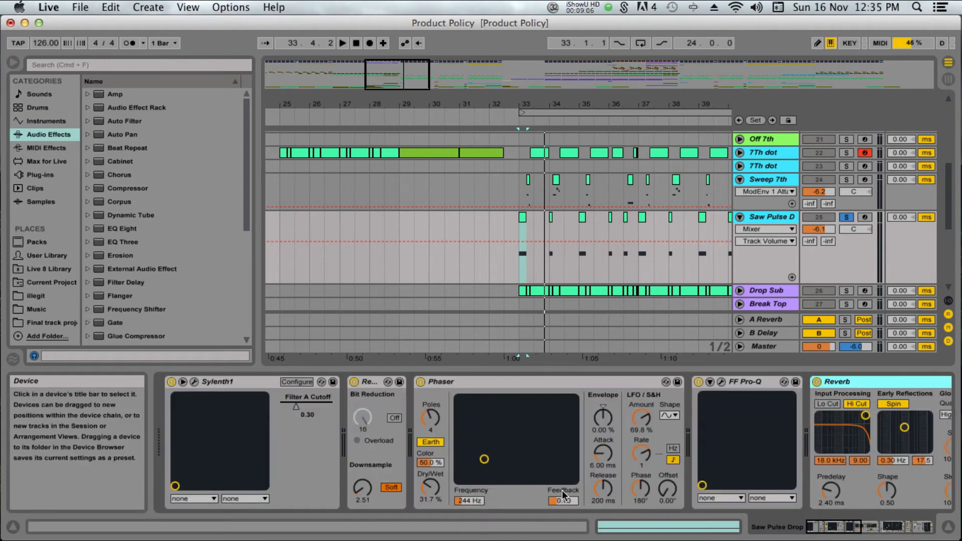
- Open Sylenth1 on the Saw Pulse D track and view its EQ settings with Part A selected
{"action": "left_click", "coordinate": [193, 382]}
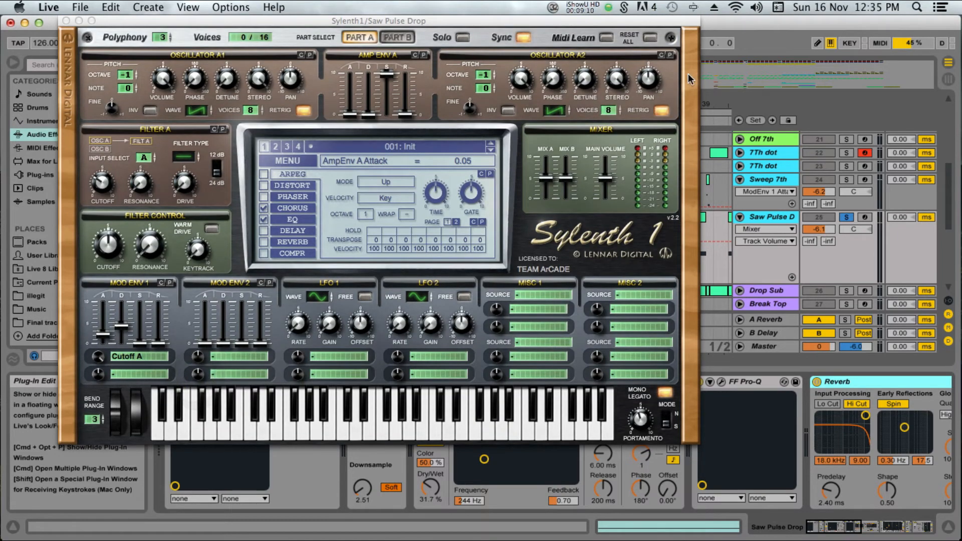
{"action": "left_click", "coordinate": [294, 219]}
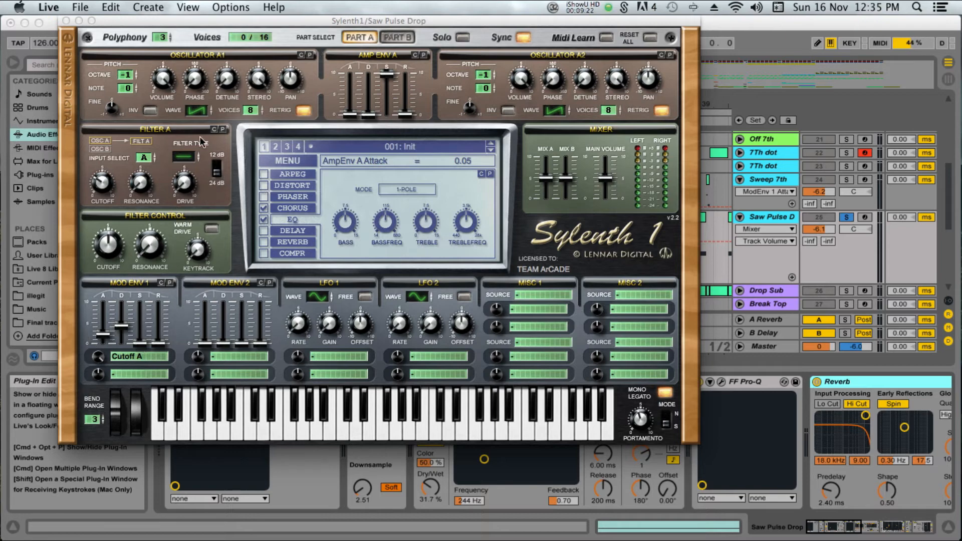
{"action": "left_click", "coordinate": [387, 38]}
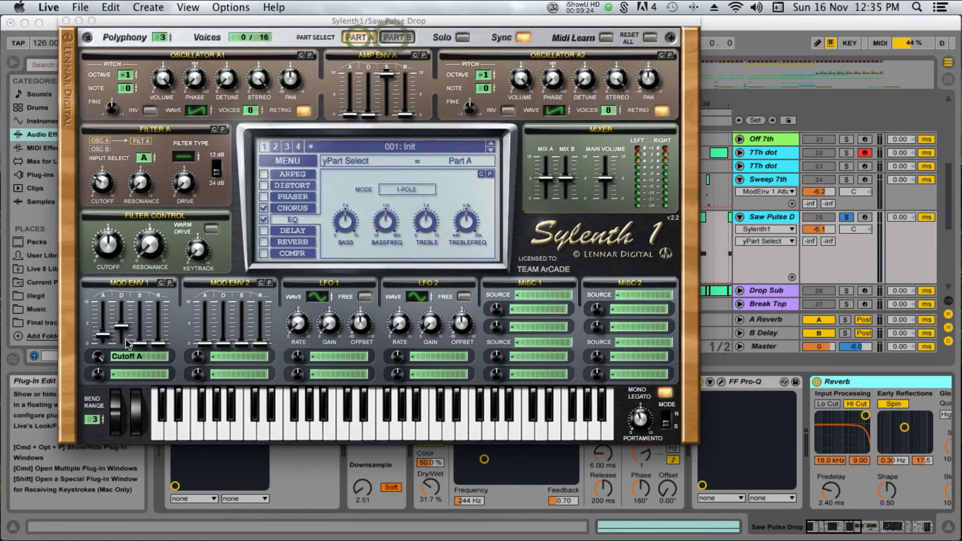
- Clear Mod Env 1's first modulation destination in Sylenth1 and close the synth
{"action": "left_click", "coordinate": [111, 357]}
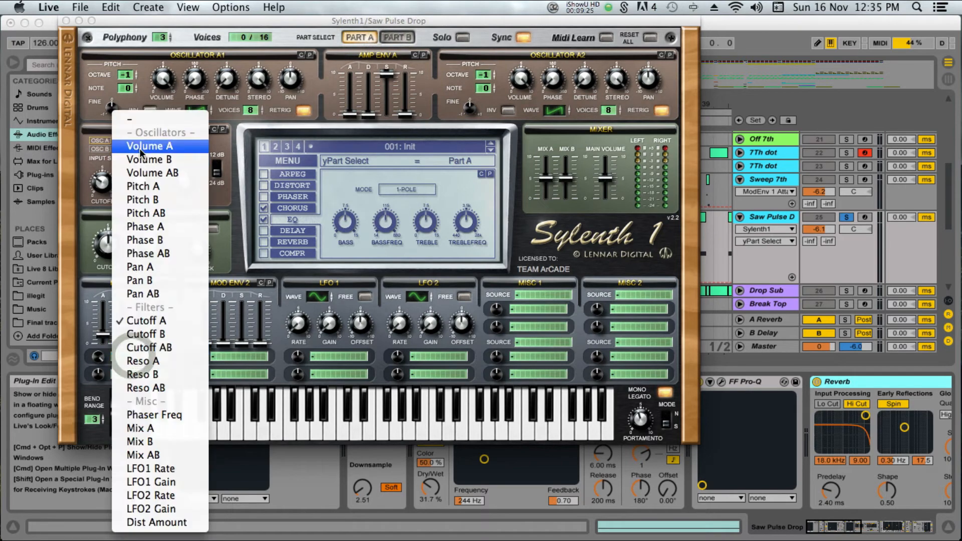
{"action": "left_click", "coordinate": [132, 119]}
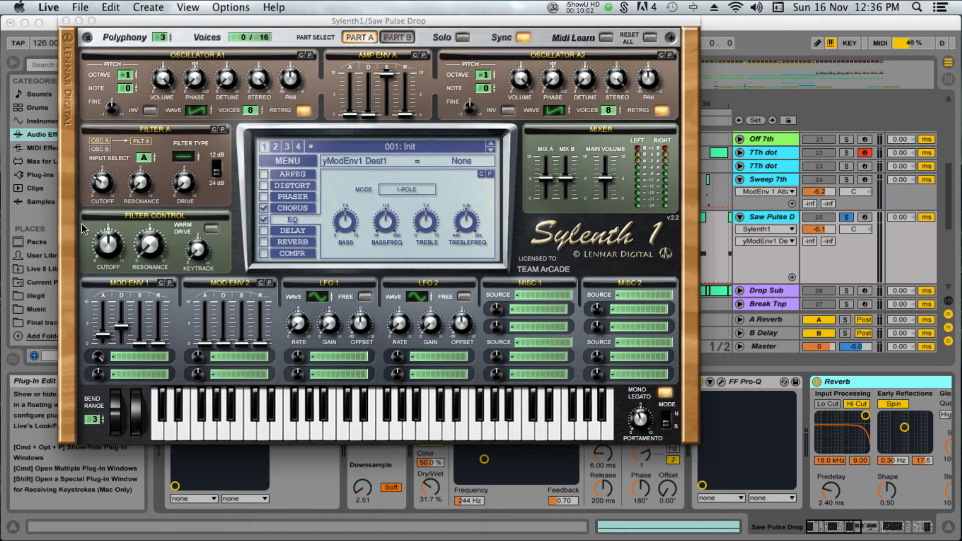
{"action": "left_click", "coordinate": [66, 20]}
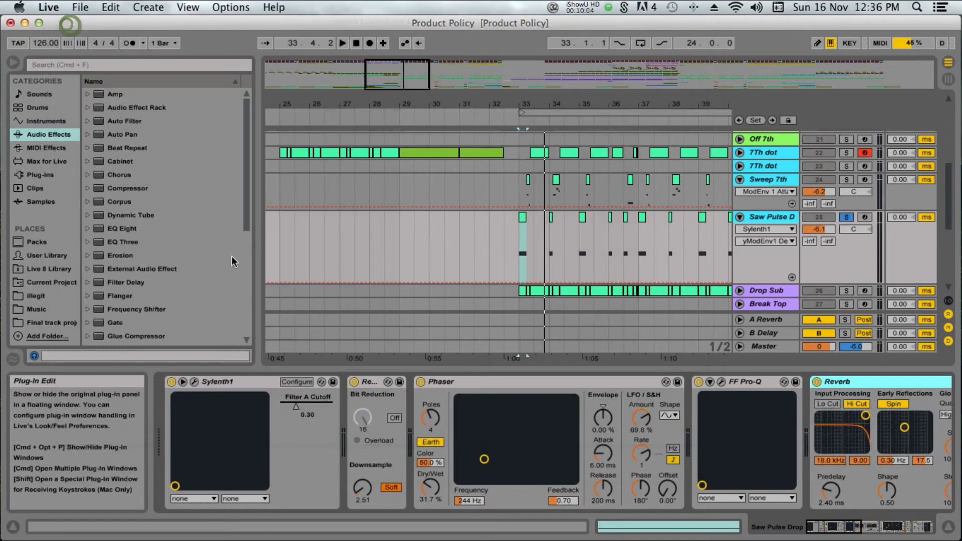
- Bypass Redux, Phaser, FF Pro-Q and Reverb on Saw Pulse D and play the dry sound from bar 33
{"action": "left_click", "coordinate": [354, 382]}
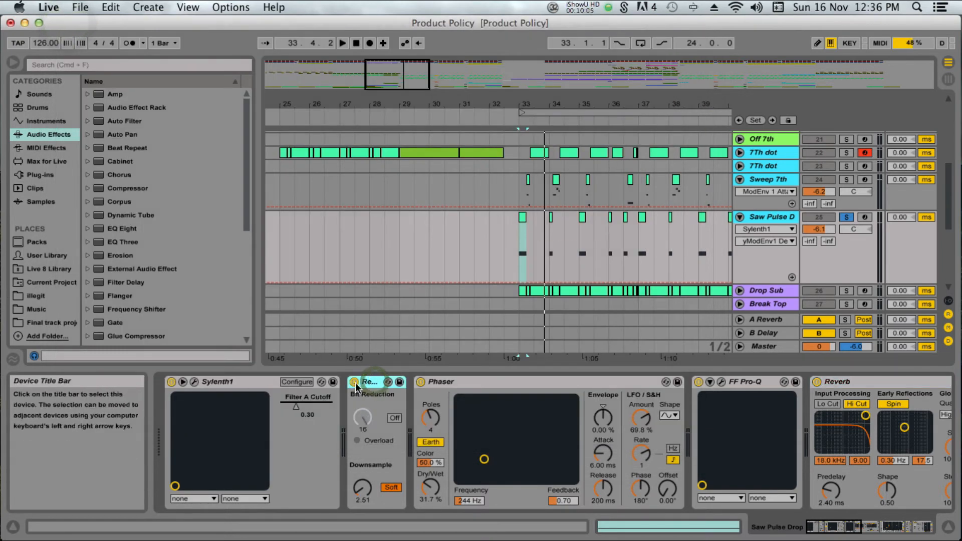
{"action": "left_click", "coordinate": [420, 382]}
{"action": "scroll", "coordinate": [507, 418], "scroll_direction": "right", "scroll_amount": 2}
{"action": "left_click", "coordinate": [641, 383]}
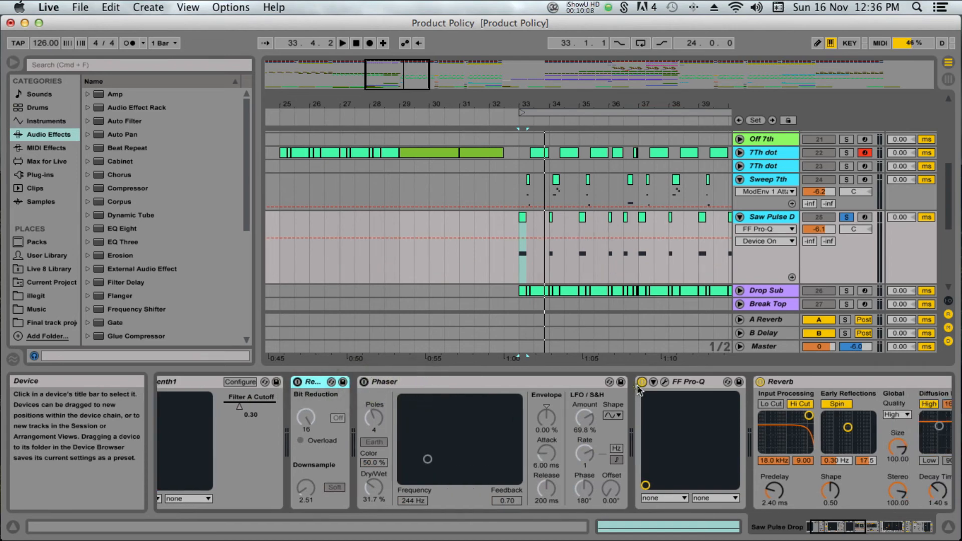
{"action": "scroll", "coordinate": [639, 387], "scroll_direction": "right", "scroll_amount": 20}
{"action": "scroll", "coordinate": [577, 416], "scroll_direction": "left", "scroll_amount": 10}
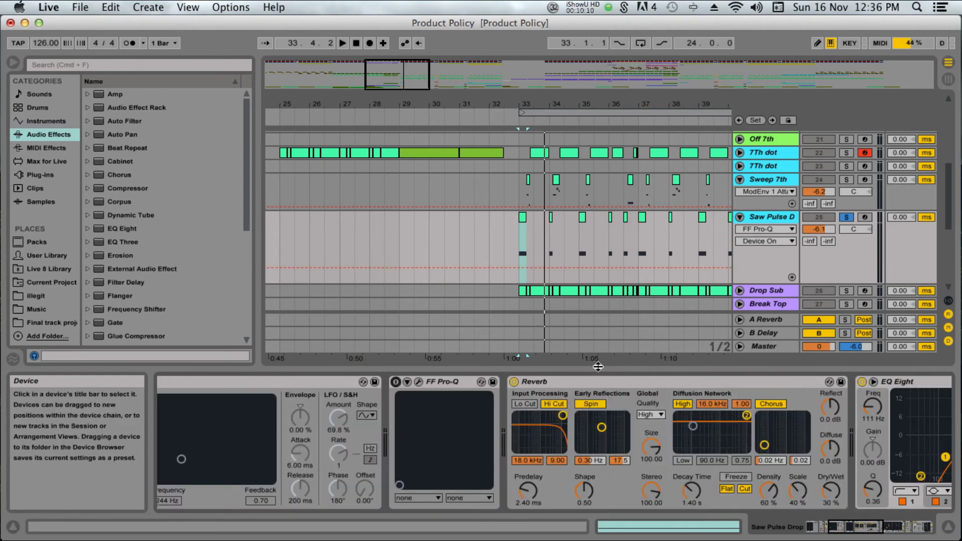
{"action": "left_click", "coordinate": [514, 383]}
{"action": "key", "text": "space"}
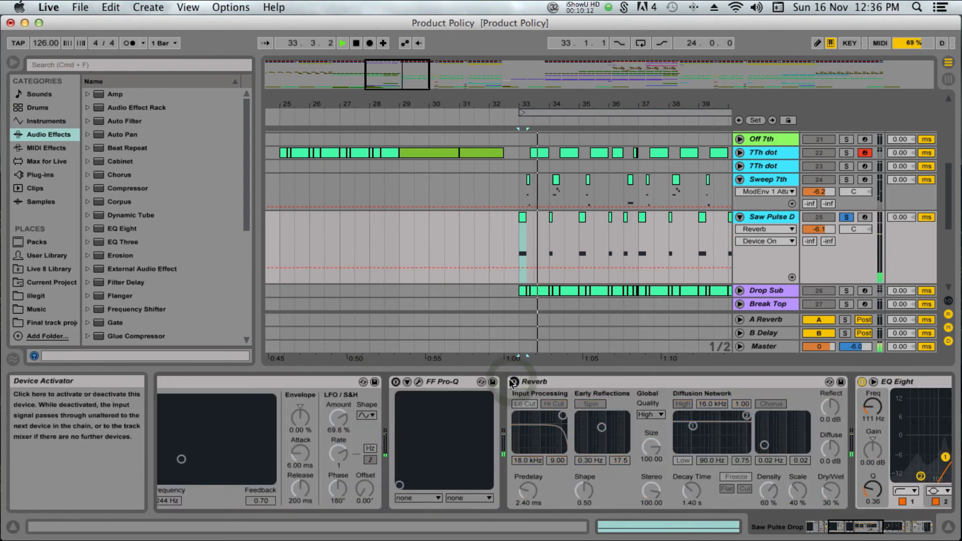
- Re-enable Reverb, FF Pro-Q, Phaser and Redux one after another while replaying the clip from bar 33
{"action": "left_click", "coordinate": [514, 382]}
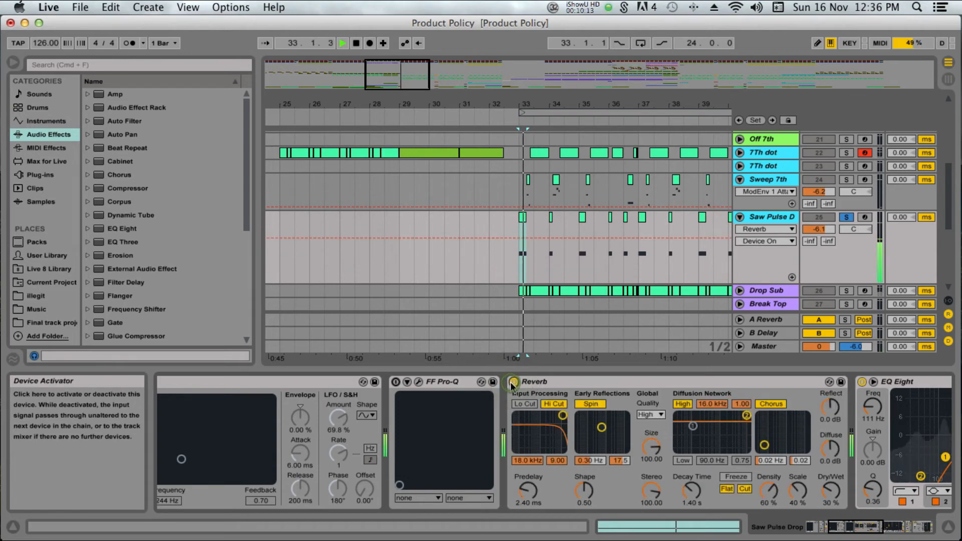
{"action": "left_click", "coordinate": [404, 385]}
{"action": "scroll", "coordinate": [396, 436], "scroll_direction": "left", "scroll_amount": 8}
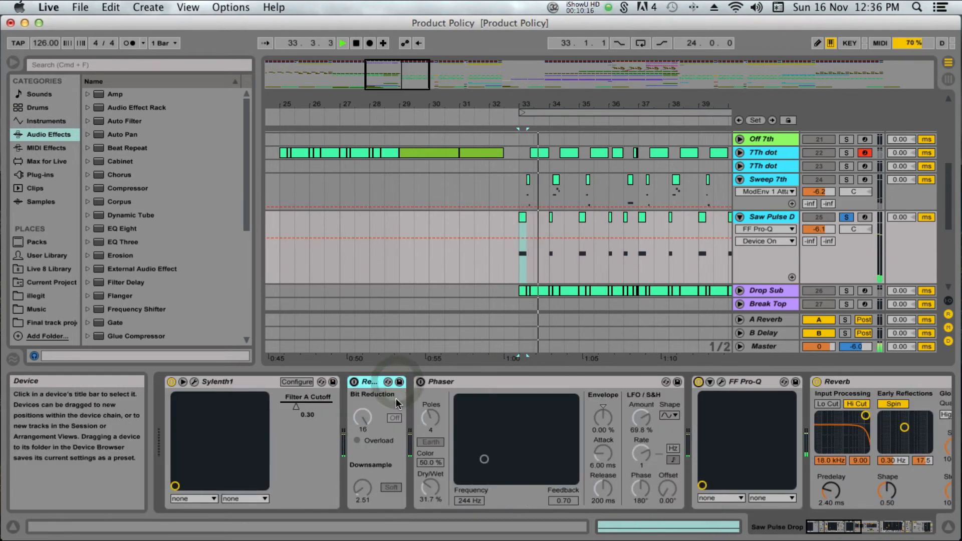
{"action": "left_click", "coordinate": [421, 382]}
{"action": "key", "text": "space"}
{"action": "key", "text": "space"}
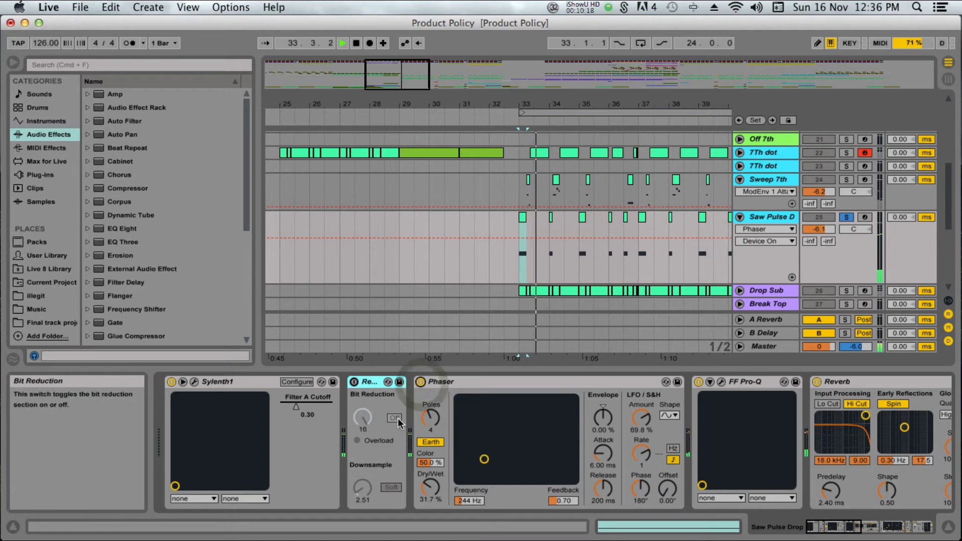
{"action": "left_click", "coordinate": [354, 382]}
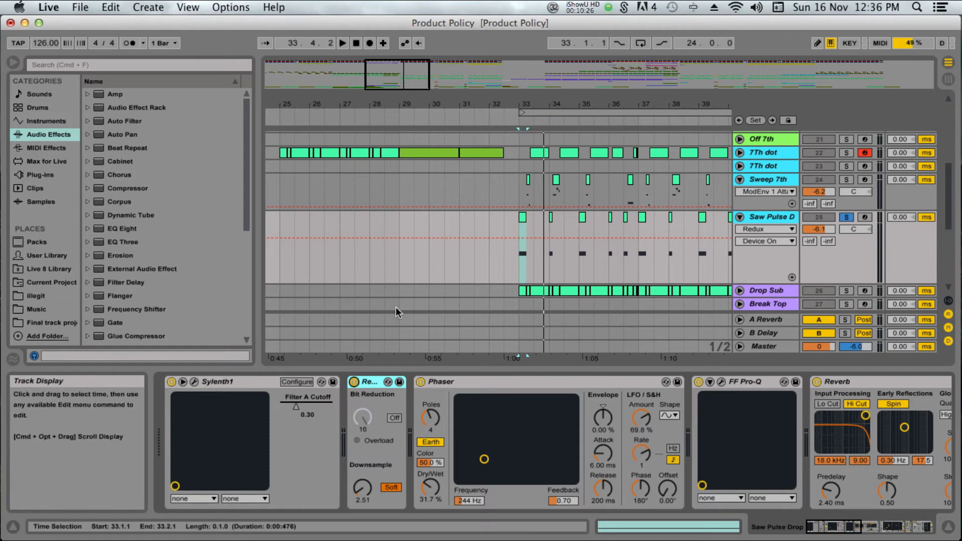
- Play the soloed clip while switching the sidechained Compressor at the end of the chain off and back on
{"action": "scroll", "coordinate": [426, 396], "scroll_direction": "right", "scroll_amount": 10}
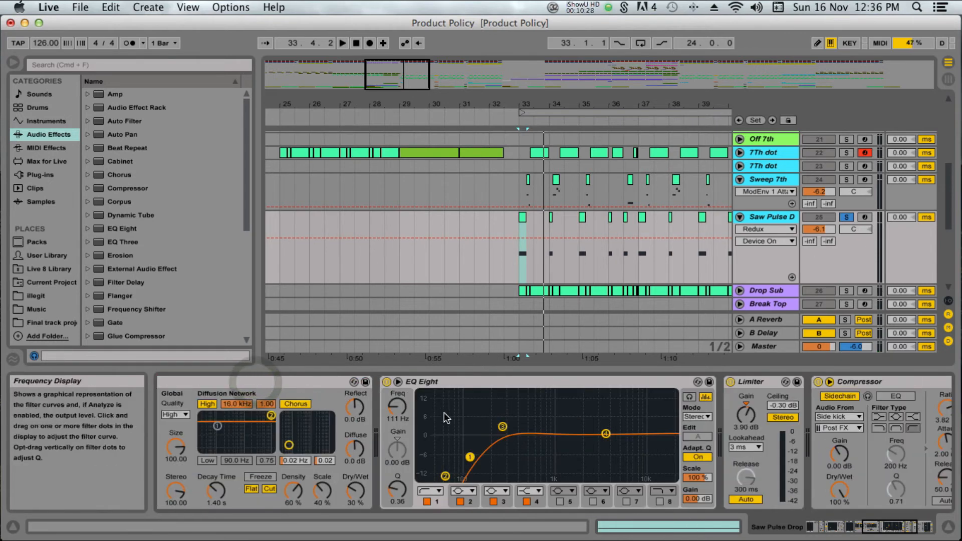
{"action": "scroll", "coordinate": [451, 421], "scroll_direction": "right", "scroll_amount": 3}
{"action": "scroll", "coordinate": [458, 431], "scroll_direction": "right", "scroll_amount": 3}
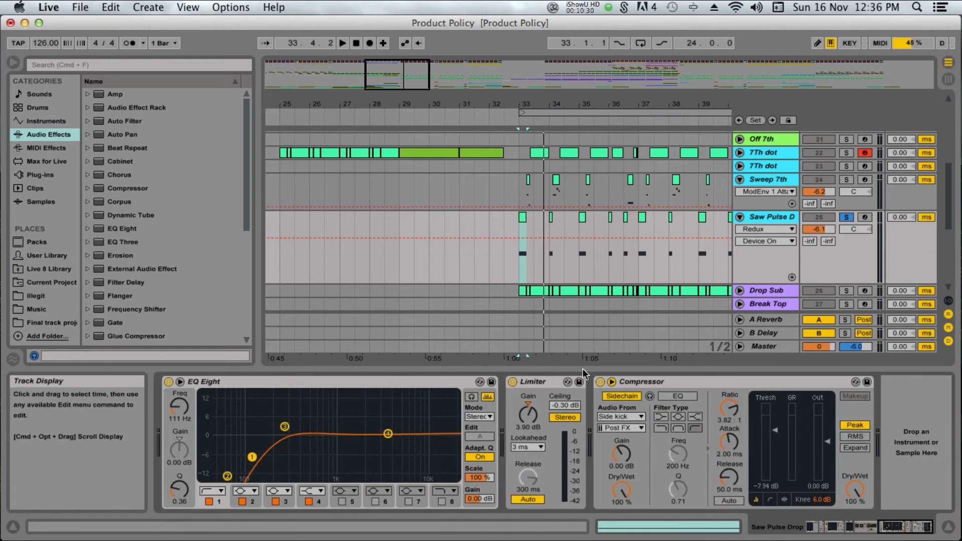
{"action": "left_click", "coordinate": [752, 386]}
{"action": "key", "text": "space"}
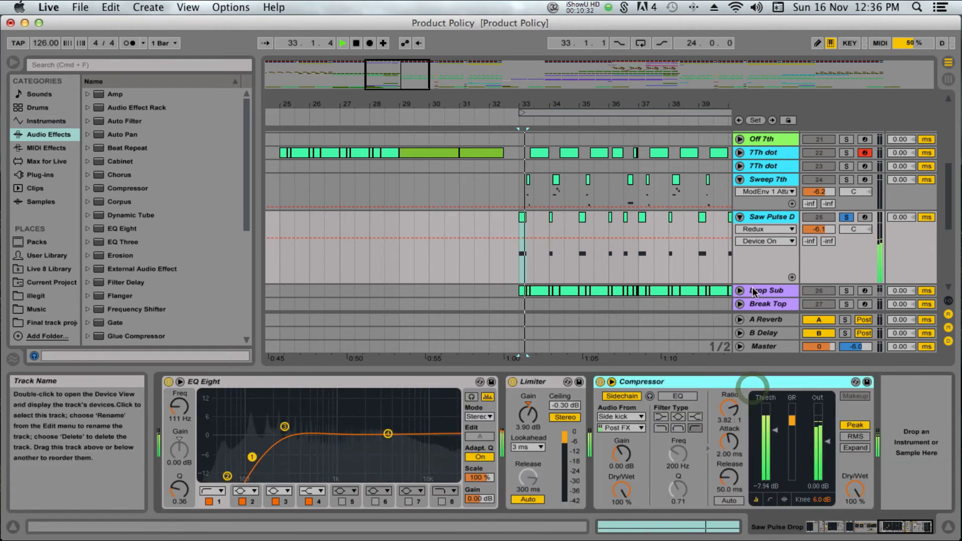
{"action": "left_click", "coordinate": [600, 382]}
{"action": "left_click", "coordinate": [600, 382]}
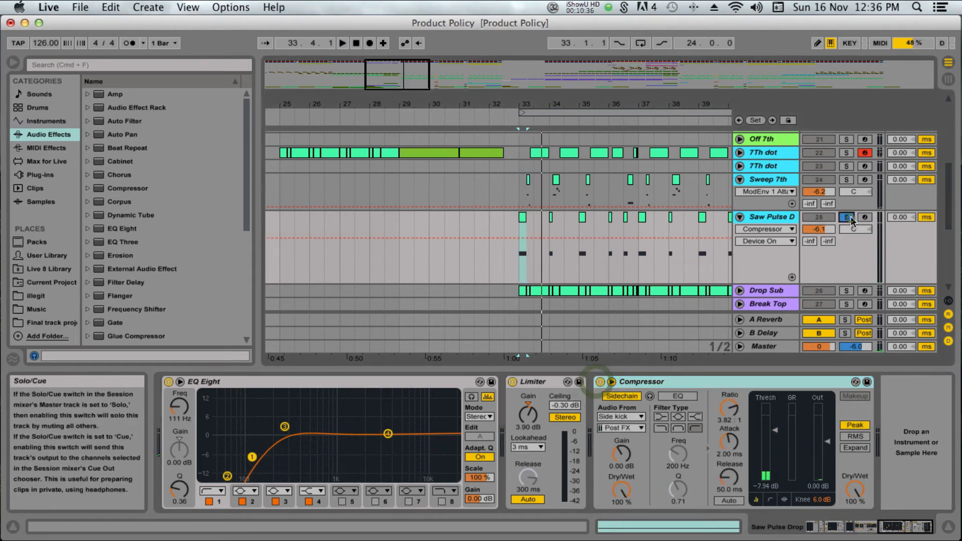
- Unsolo Saw Pulse D, audition it in the full mix, and fold the Sweep 7th and Saw Pulse D tracks
{"action": "left_click", "coordinate": [846, 217]}
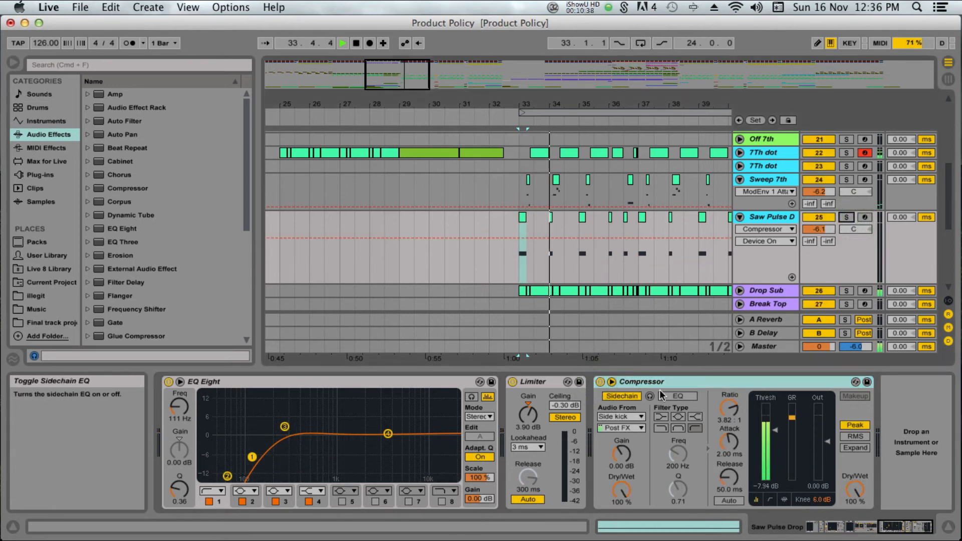
{"action": "left_click_drag", "start_coordinate": [873, 268], "coordinate": [885, 122]}
{"action": "scroll", "coordinate": [857, 215], "scroll_direction": "up", "scroll_amount": 3}
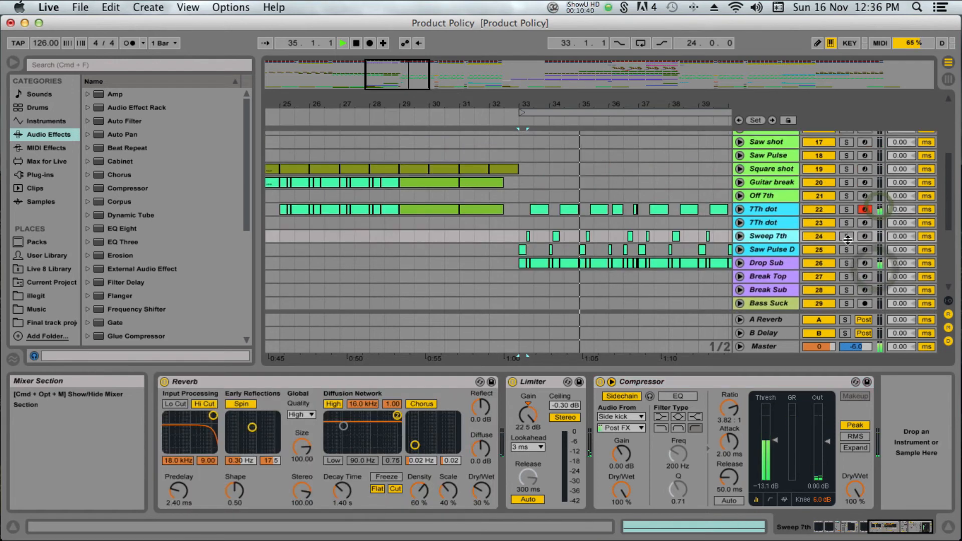
- Unfold and enlarge the Drop Sub track, stop playback, and bring its clips from bar 33 into view
{"action": "left_click", "coordinate": [777, 259]}
{"action": "left_click_drag", "start_coordinate": [777, 269], "coordinate": [777, 314]}
{"action": "key", "text": "space"}
{"action": "left_click_drag", "start_coordinate": [609, 104], "coordinate": [608, 99]}
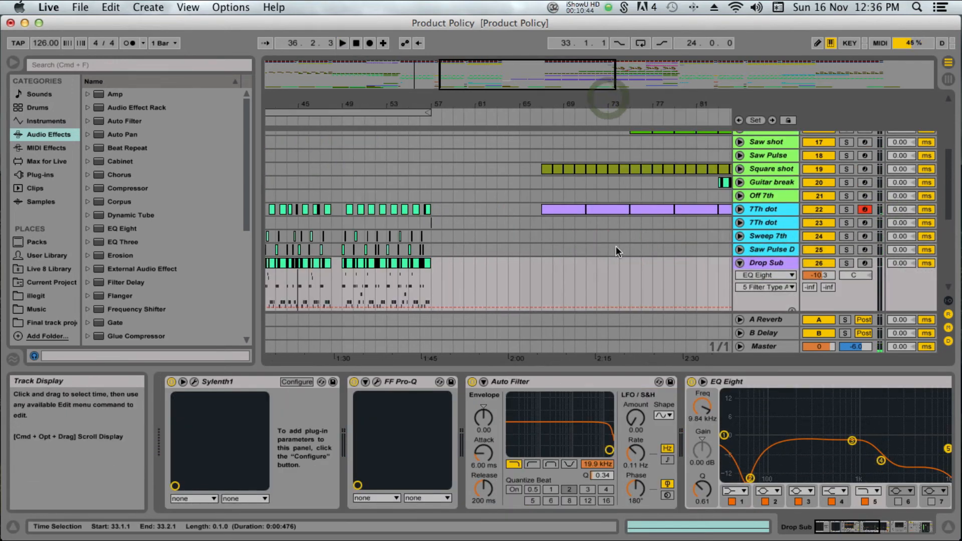
{"action": "scroll", "coordinate": [609, 255], "scroll_direction": "right", "scroll_amount": 5}
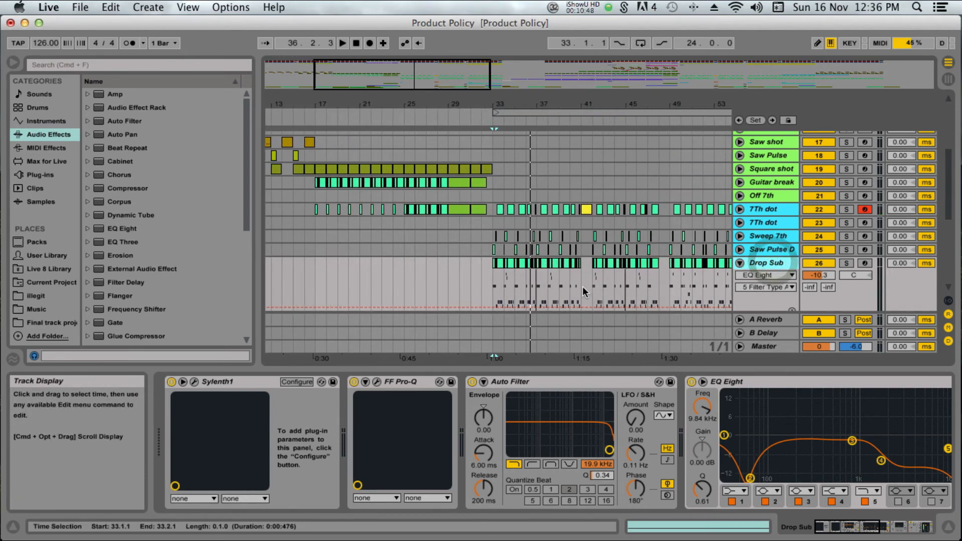
- Compare the Saw Pulse D, 7Th dot and Drop Sub clips and place the insert marker at bar 33
{"action": "left_click", "coordinate": [761, 246]}
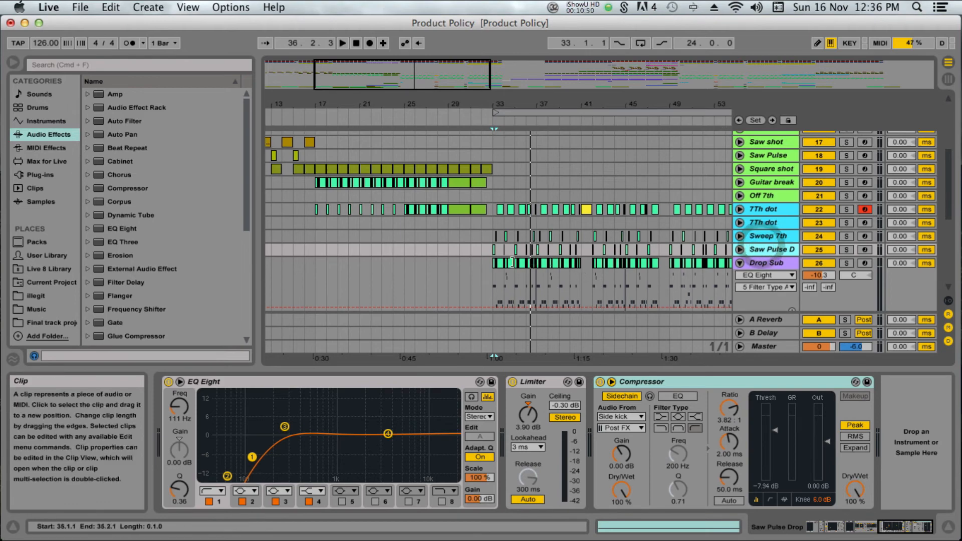
{"action": "left_click", "coordinate": [487, 267]}
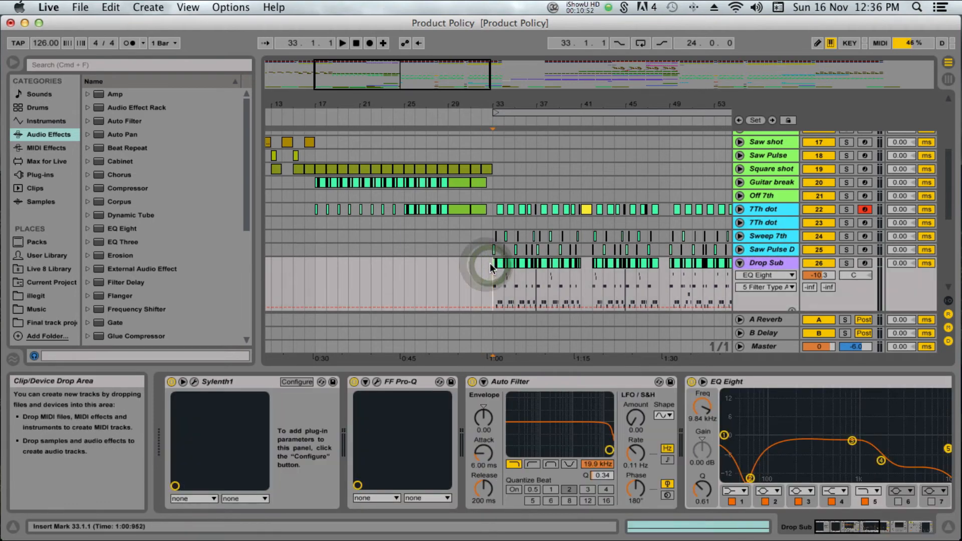
{"action": "left_click", "coordinate": [494, 215]}
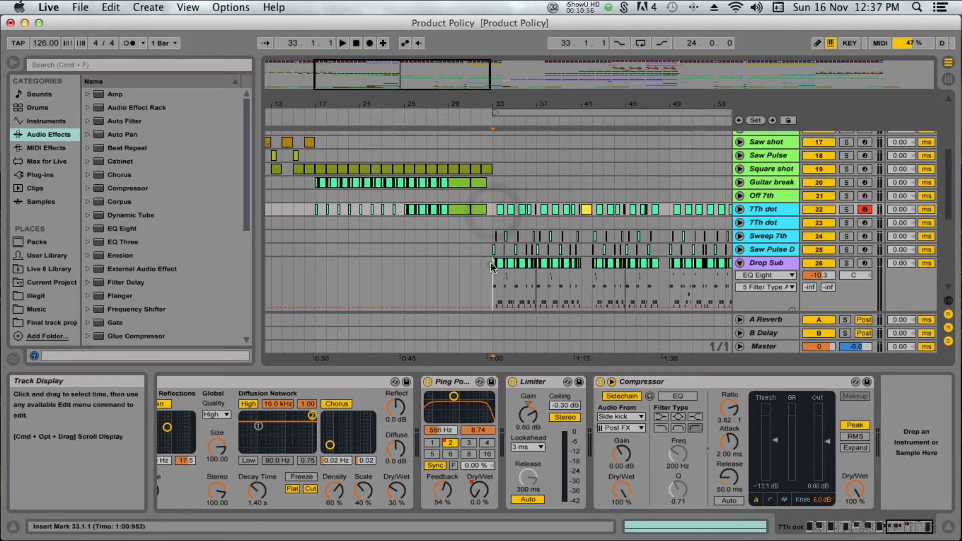
{"action": "left_click", "coordinate": [490, 266]}
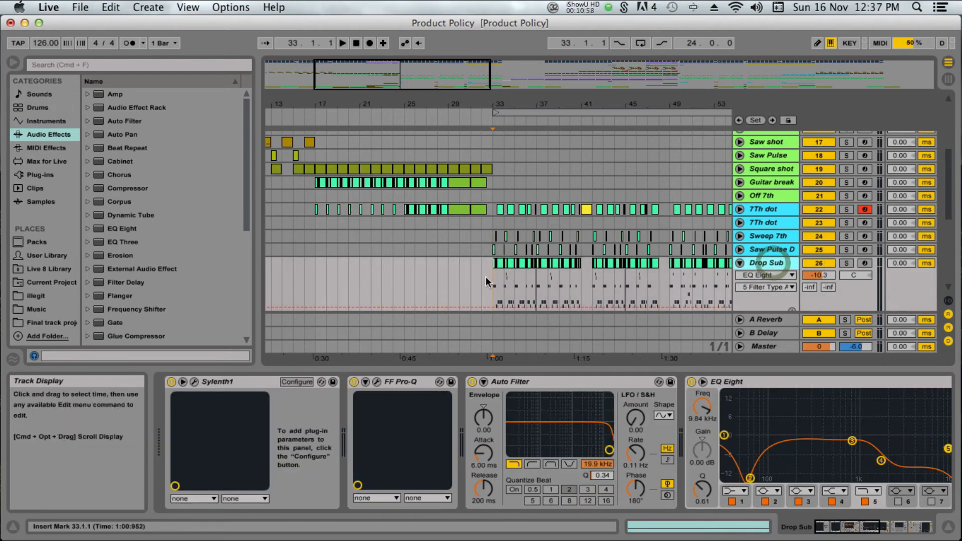
{"action": "scroll", "coordinate": [487, 277], "scroll_direction": "right", "scroll_amount": 4}
{"action": "left_click_drag", "start_coordinate": [469, 107], "coordinate": [512, 194]}
- Solo Drop Sub, play it from bar 33, and view its effects from FF Pro-Q through Auto Filter to EQ Eight
{"action": "left_click", "coordinate": [845, 254]}
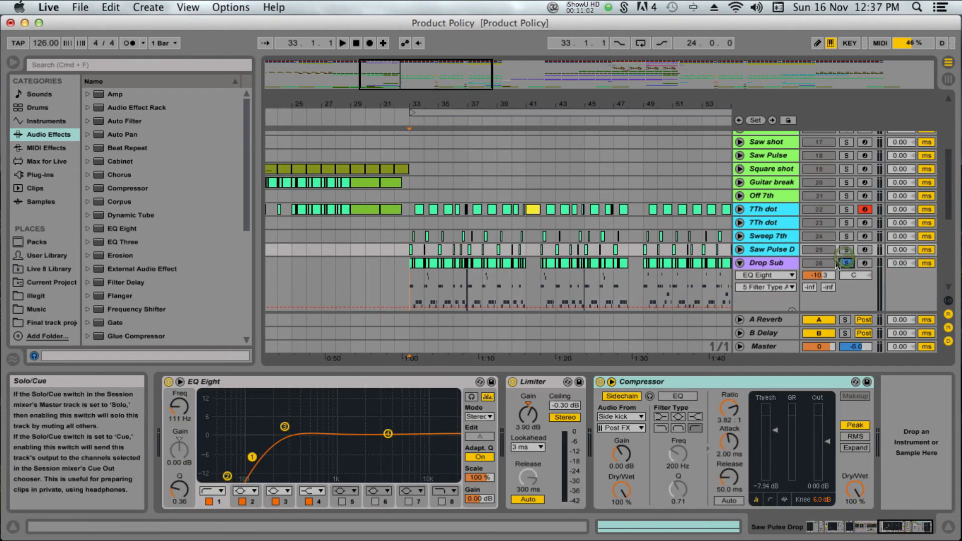
{"action": "left_click", "coordinate": [846, 263]}
{"action": "key", "text": "space"}
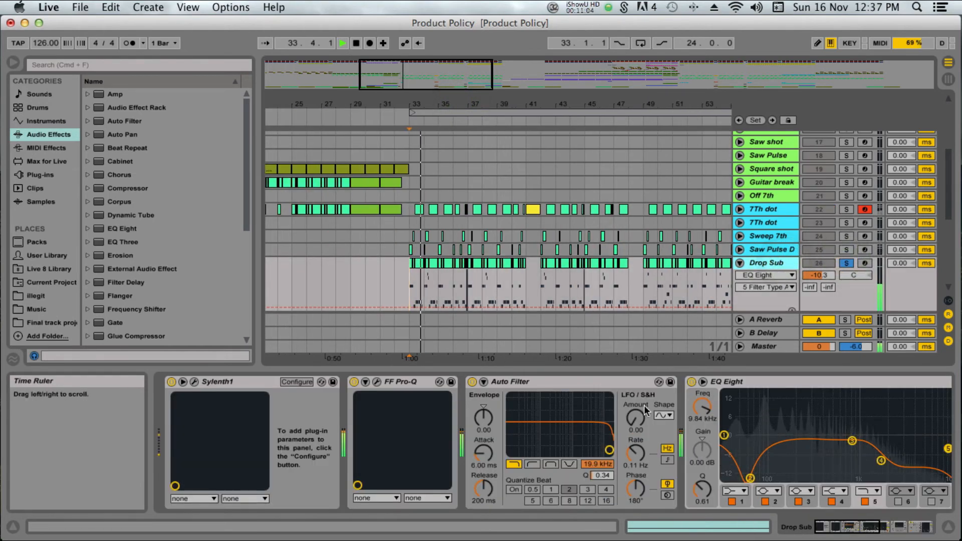
{"action": "left_click", "coordinate": [409, 280]}
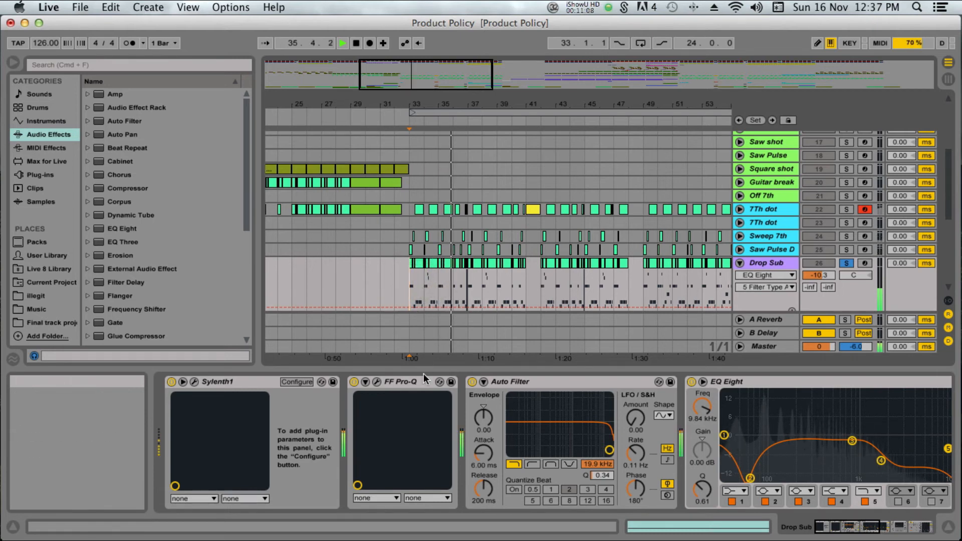
{"action": "scroll", "coordinate": [424, 385], "scroll_direction": "right", "scroll_amount": 2}
{"action": "scroll", "coordinate": [424, 383], "scroll_direction": "right", "scroll_amount": 4}
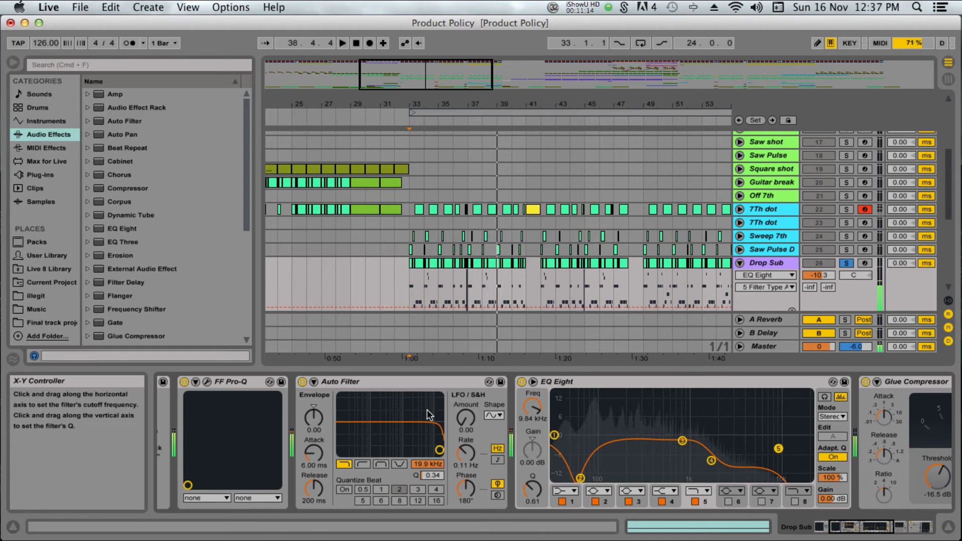
- Open the Sylenth1 patch on Drop Sub and view its Part A oscillators
{"action": "scroll", "coordinate": [427, 410], "scroll_direction": "right", "scroll_amount": 1}
{"action": "scroll", "coordinate": [375, 425], "scroll_direction": "left", "scroll_amount": 7}
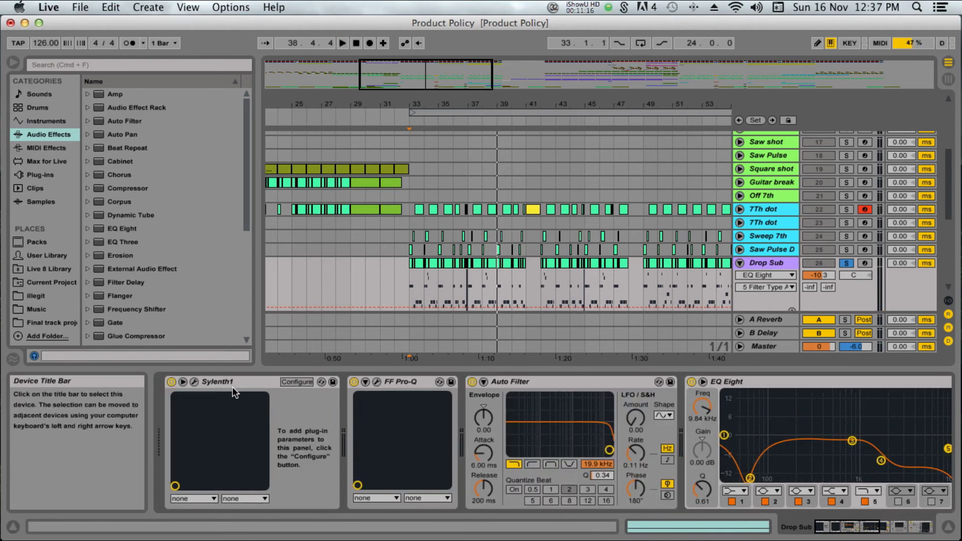
{"action": "left_click", "coordinate": [194, 382]}
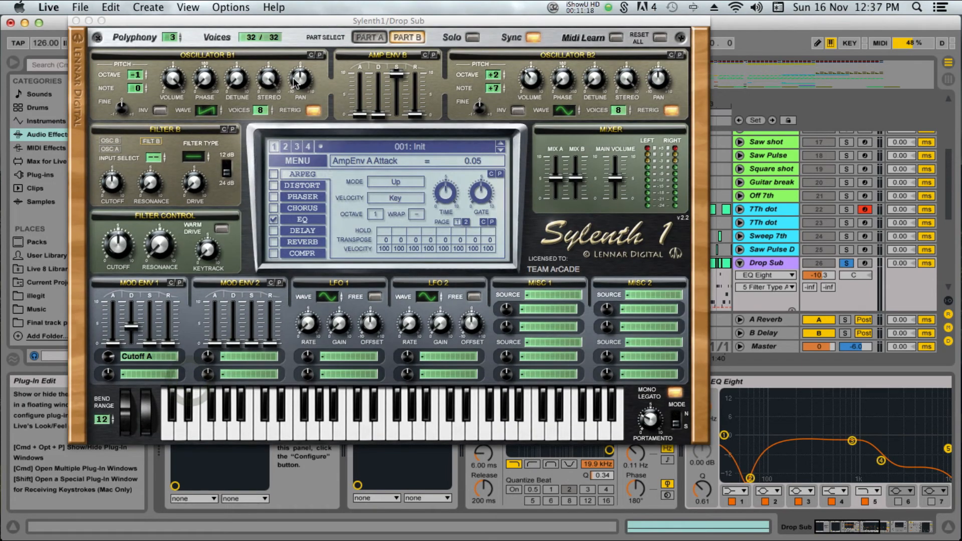
{"action": "left_click", "coordinate": [369, 38]}
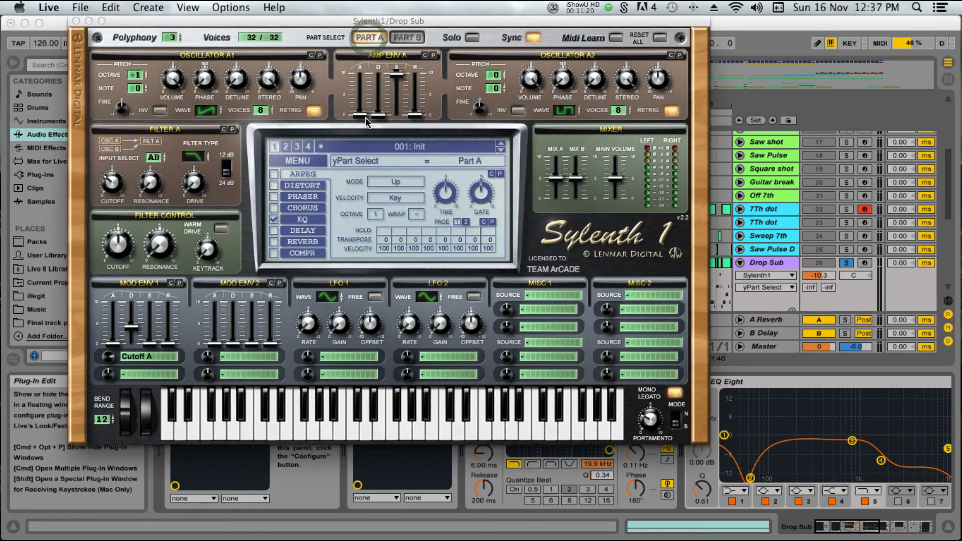
- Set Part B's Oscillator B2 volume to 3.48, switch back to Part A and close Sylenth1
{"action": "left_click", "coordinate": [407, 39]}
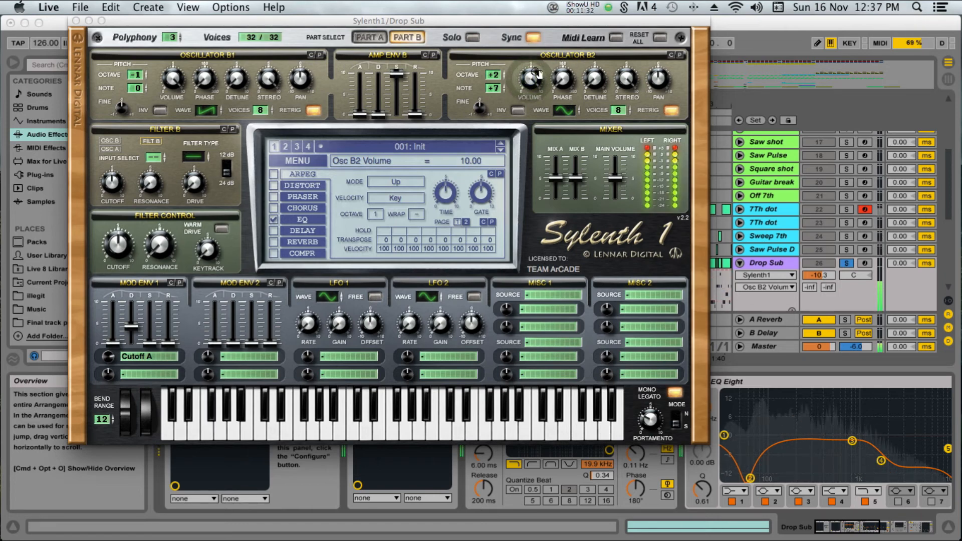
{"action": "left_click_drag", "start_coordinate": [531, 154], "coordinate": [531, 157]}
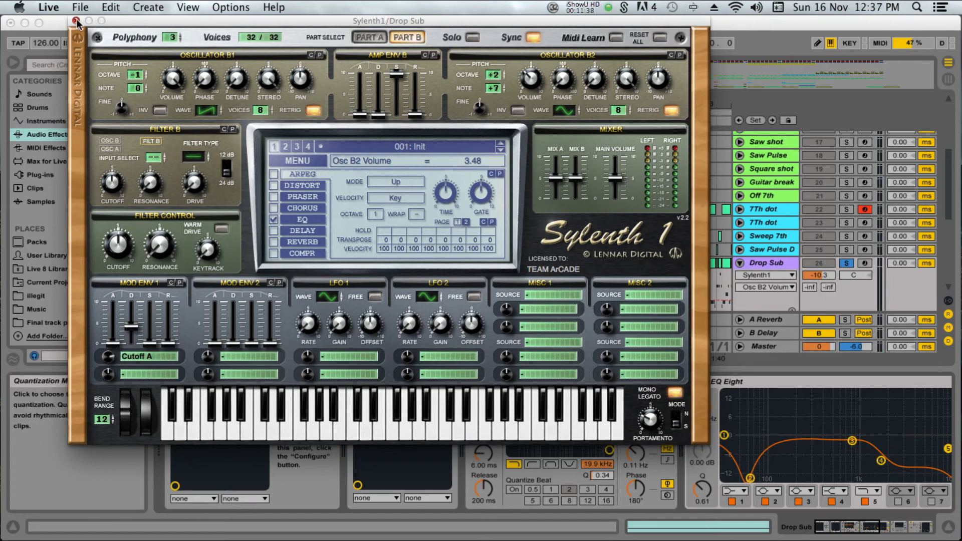
{"action": "left_click", "coordinate": [378, 37]}
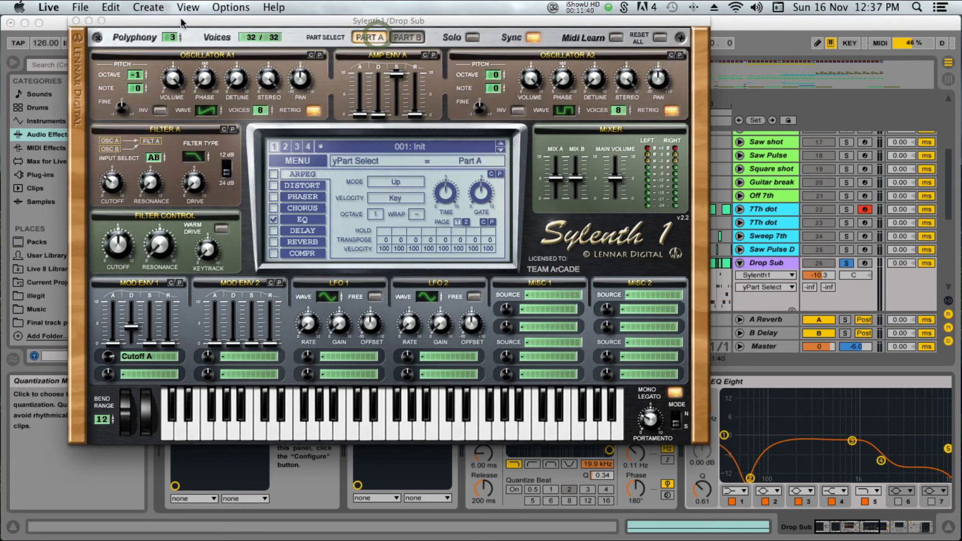
{"action": "left_click", "coordinate": [75, 20]}
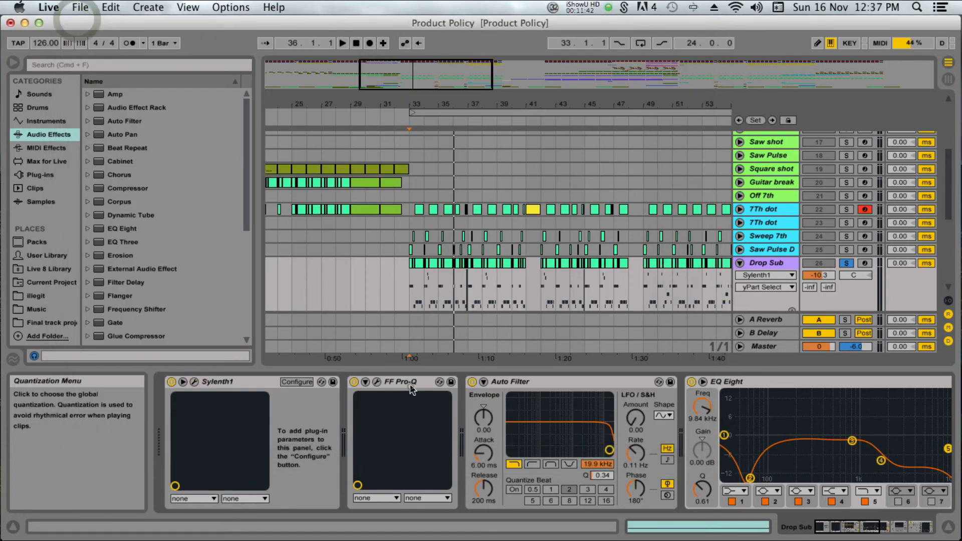
- Open FF Pro-Q on Drop Sub, disable its 116.45 Hz bell band and audition the sub without it
{"action": "left_click", "coordinate": [365, 381]}
{"action": "left_click", "coordinate": [376, 382]}
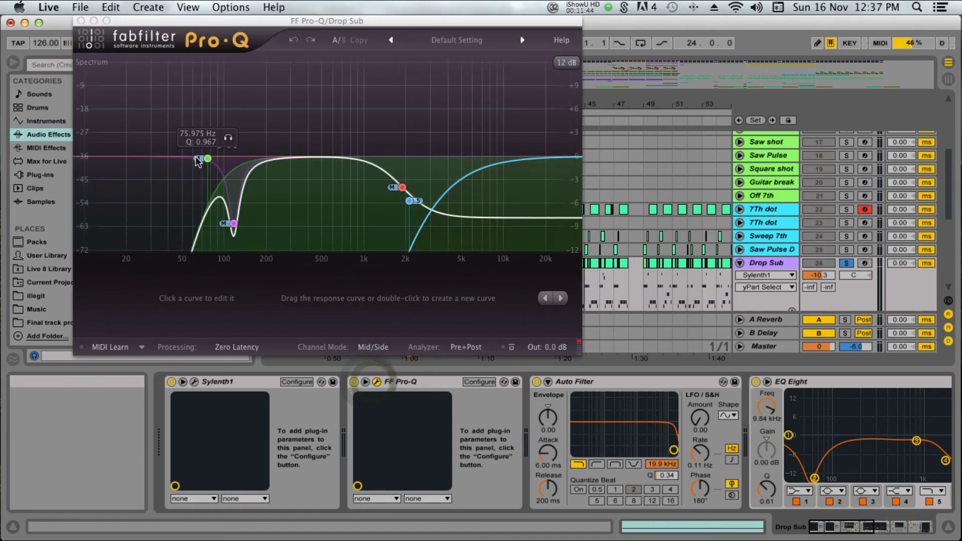
{"action": "key", "text": "space"}
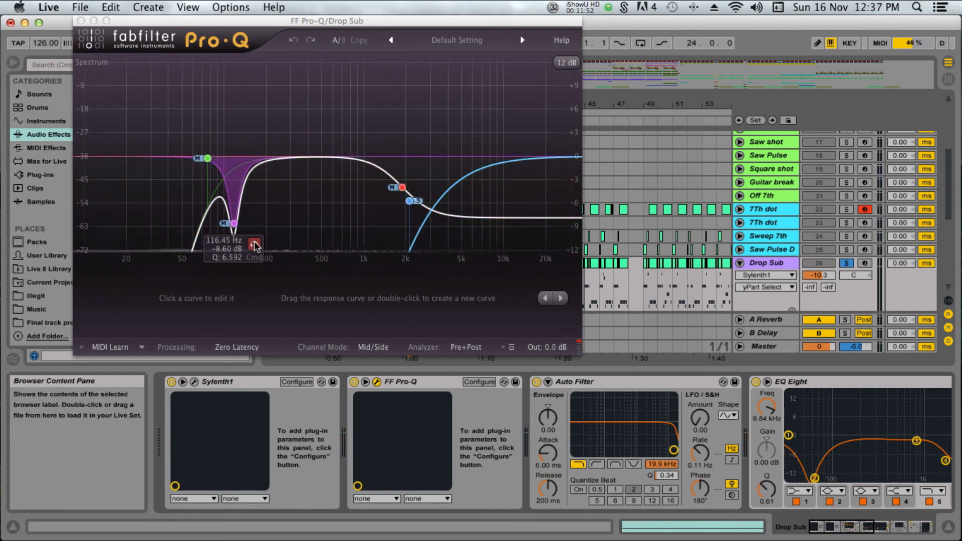
{"action": "right_click", "coordinate": [234, 225]}
{"action": "mouse_move", "coordinate": [252, 250]}
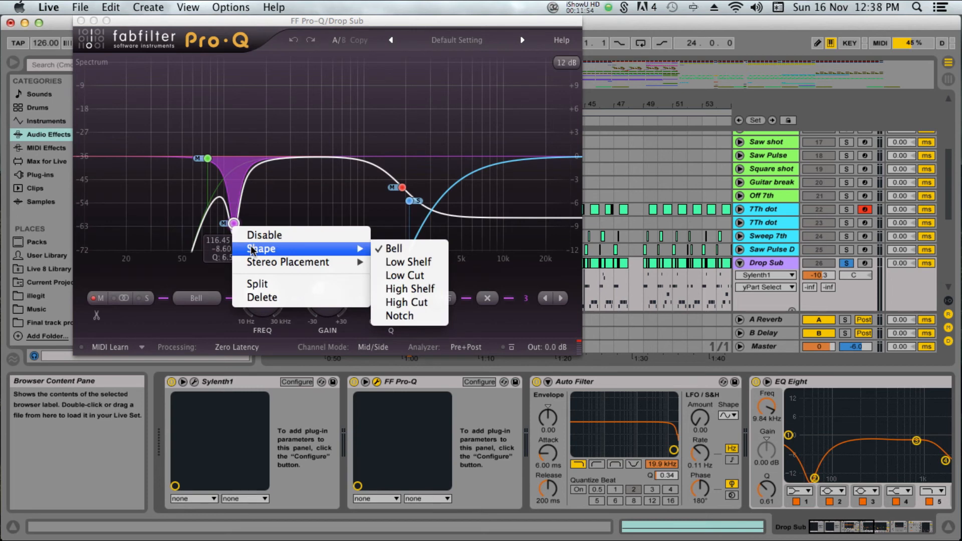
{"action": "left_click", "coordinate": [256, 236]}
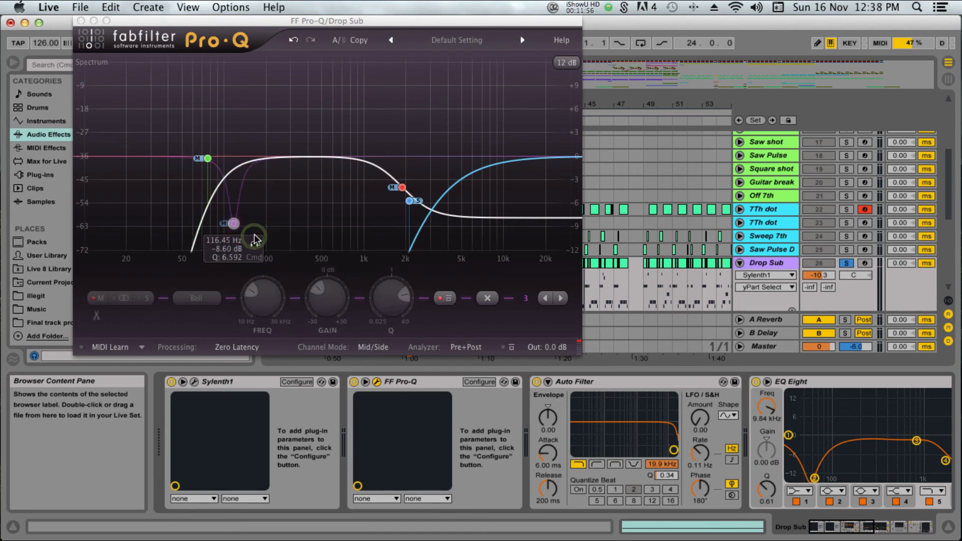
{"action": "key", "text": "space"}
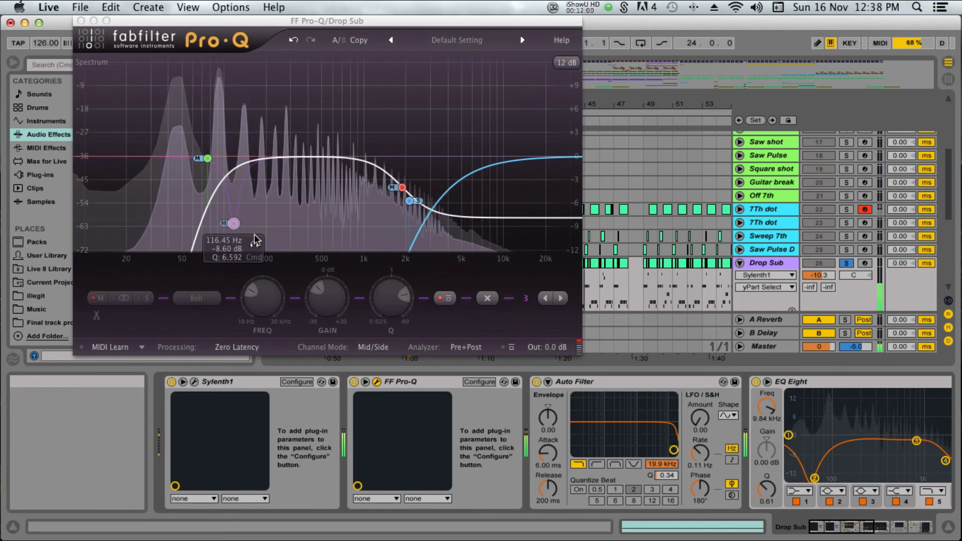
- Re-enable the 116.45 Hz bell band during playback, listen to the difference, and close FF Pro-Q
{"action": "right_click", "coordinate": [239, 223]}
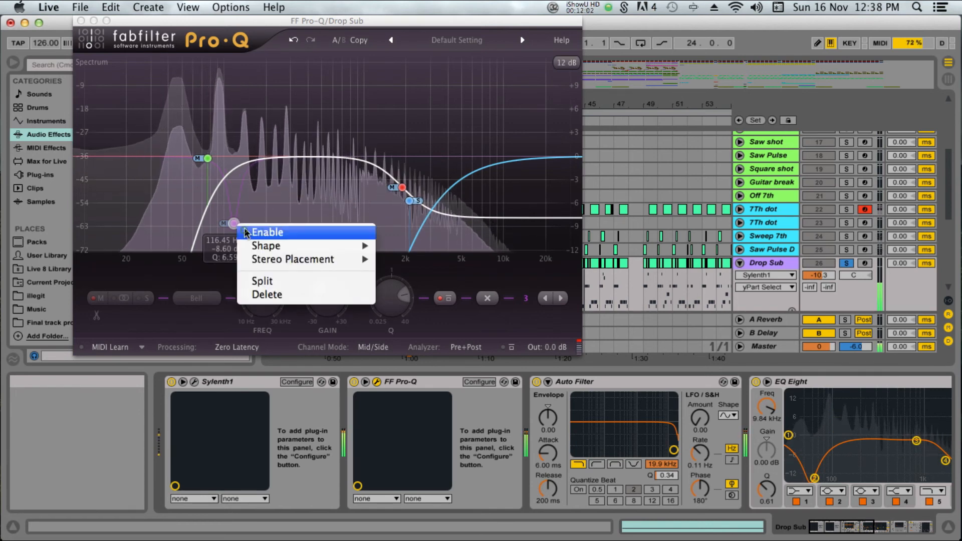
{"action": "left_click", "coordinate": [244, 228]}
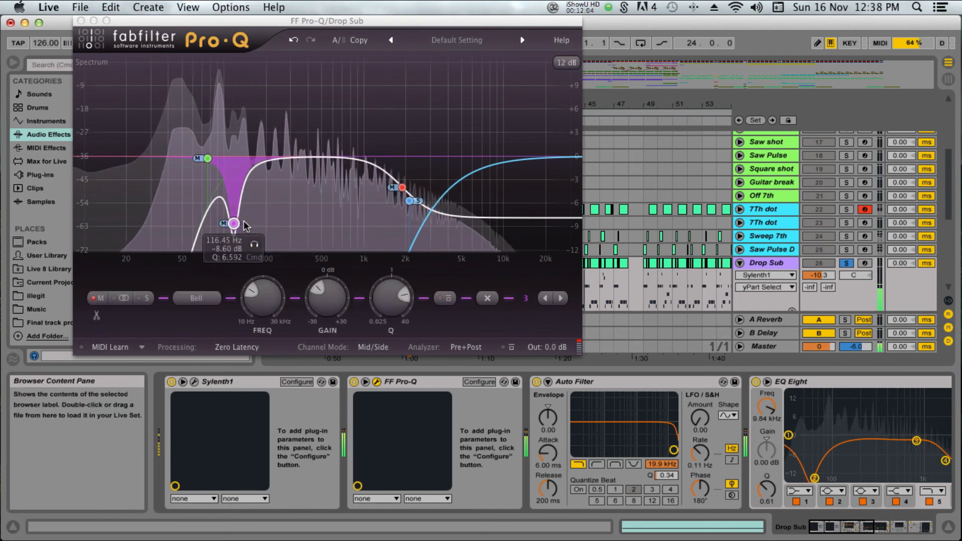
{"action": "key", "text": "space"}
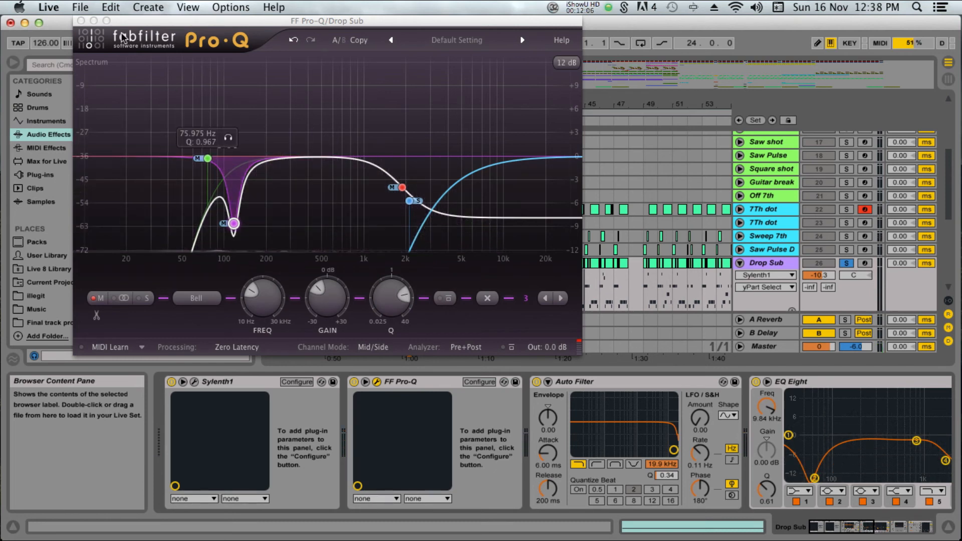
{"action": "left_click", "coordinate": [80, 21]}
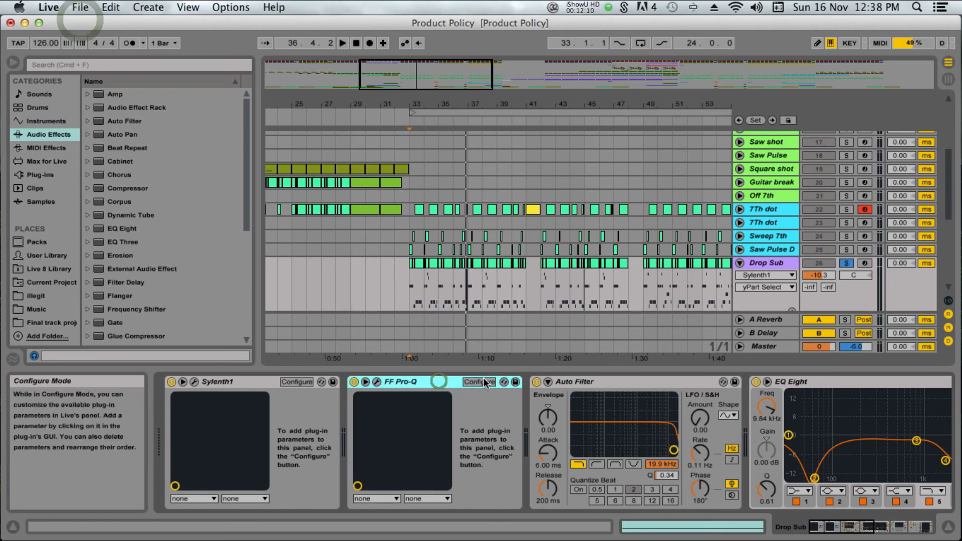
- Compare Drop Sub from bar 33 with Auto Filter bypassed and active, and delete the Auto Filter
{"action": "left_click", "coordinate": [440, 382]}
{"action": "left_click", "coordinate": [562, 387]}
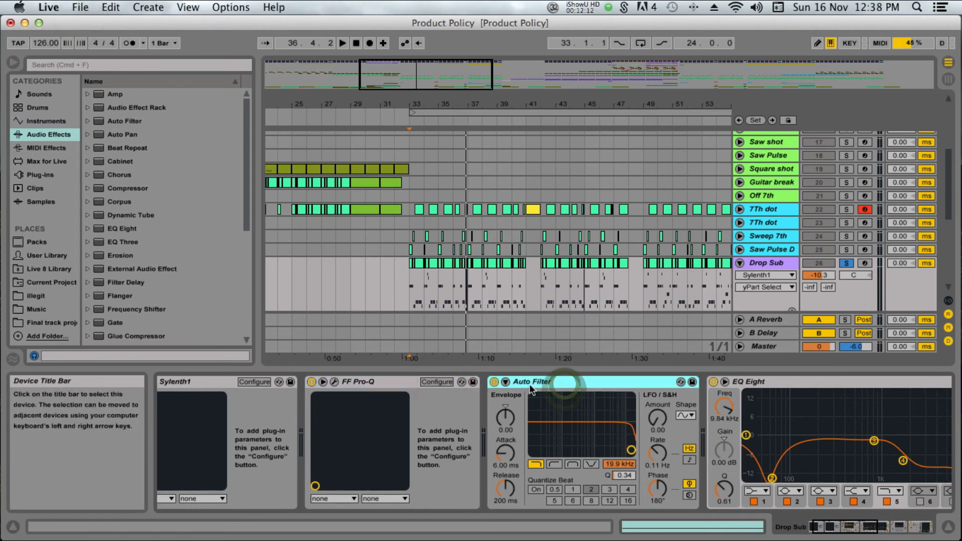
{"action": "key", "text": "space"}
{"action": "left_click", "coordinate": [494, 383]}
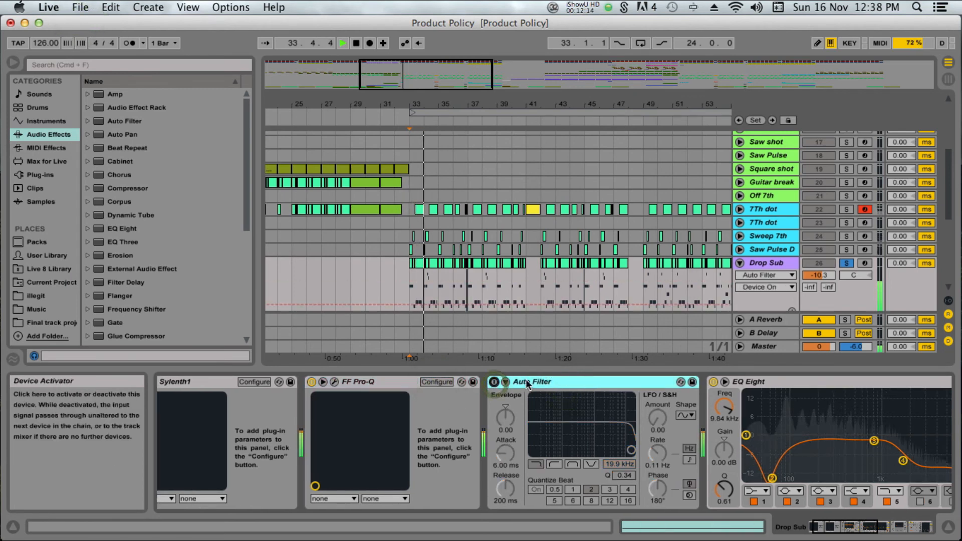
{"action": "left_click", "coordinate": [533, 384]}
{"action": "left_click", "coordinate": [494, 382]}
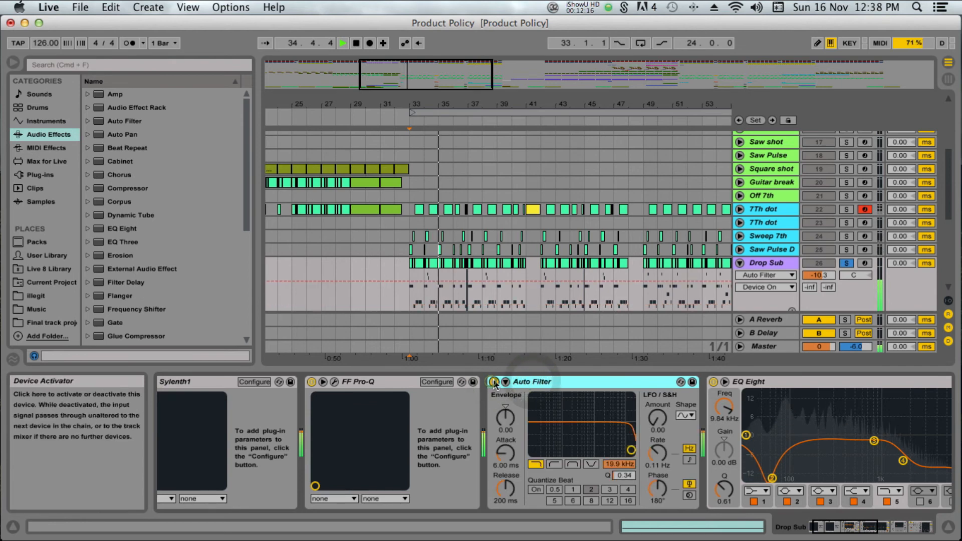
{"action": "left_click", "coordinate": [550, 383]}
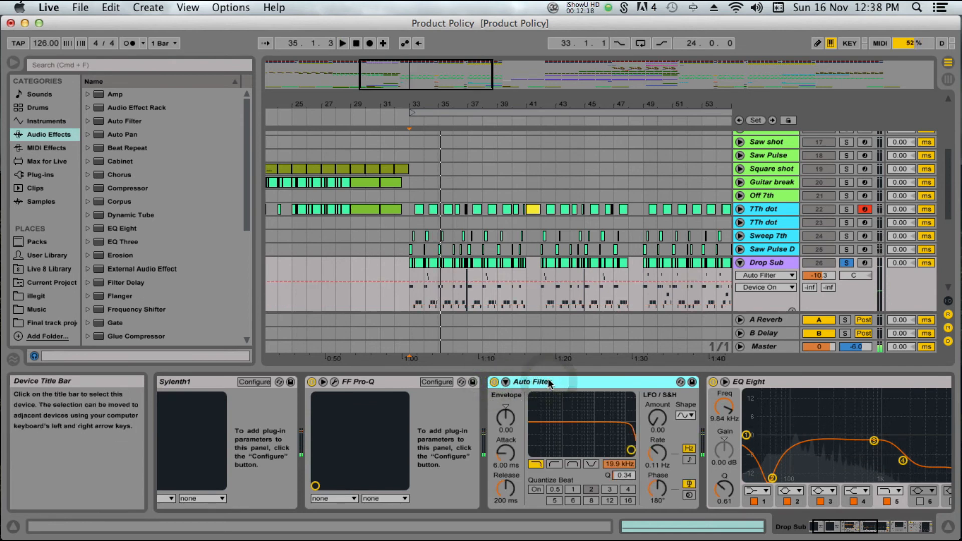
{"action": "key", "text": "Delete"}
- Compare Drop Sub from bar 33 with EQ Eight bypassed and active, and inspect the settings of EQ band 2
{"action": "left_click", "coordinate": [537, 384]}
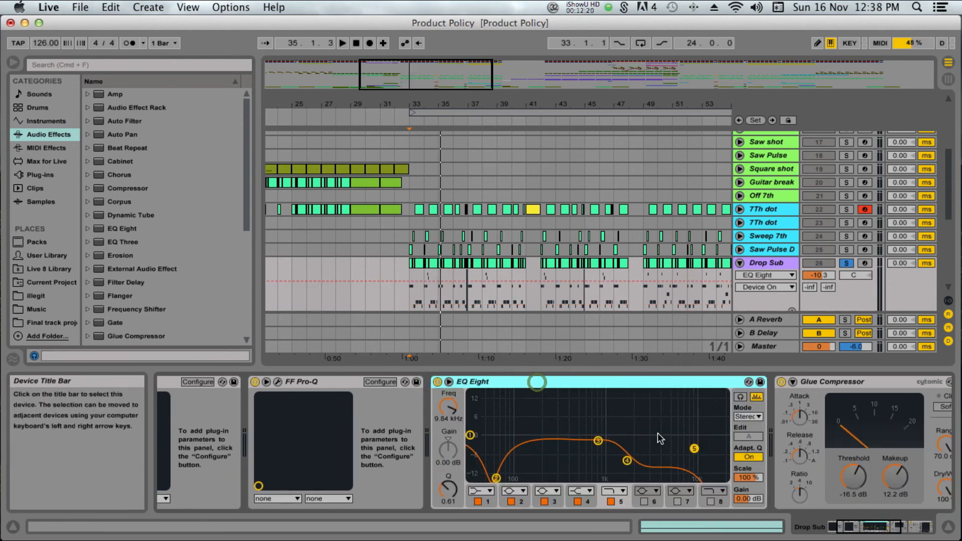
{"action": "key", "text": "space"}
{"action": "left_click", "coordinate": [438, 382]}
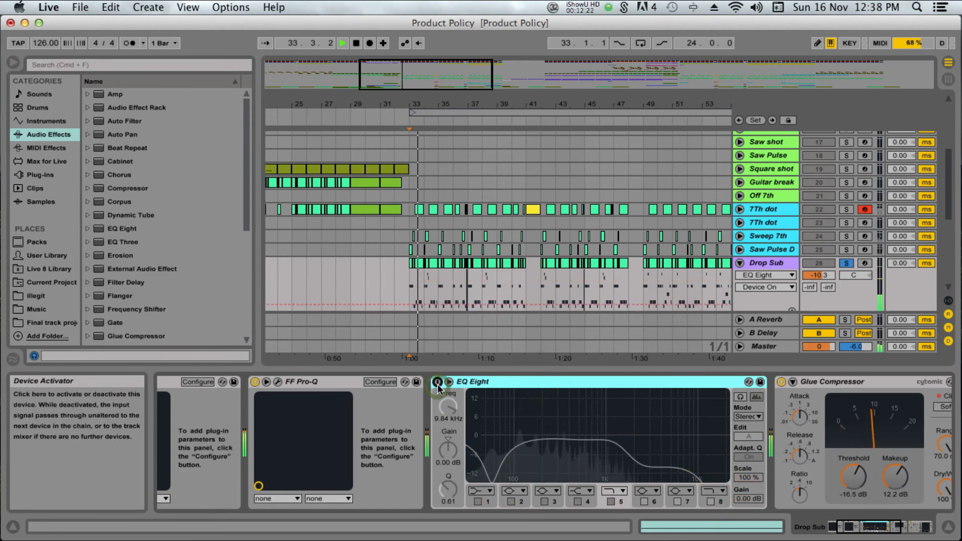
{"action": "left_click", "coordinate": [437, 382]}
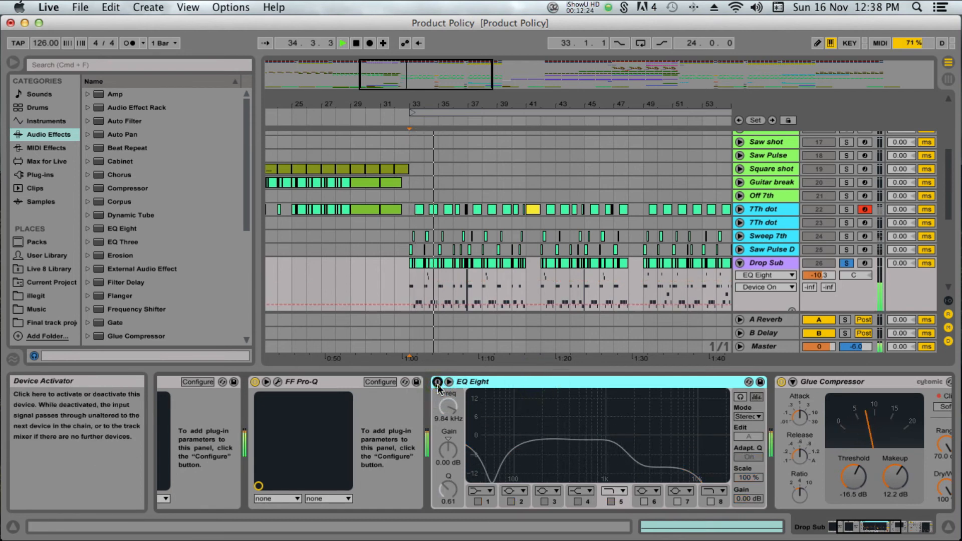
{"action": "left_click", "coordinate": [437, 382]}
{"action": "left_click", "coordinate": [495, 477]}
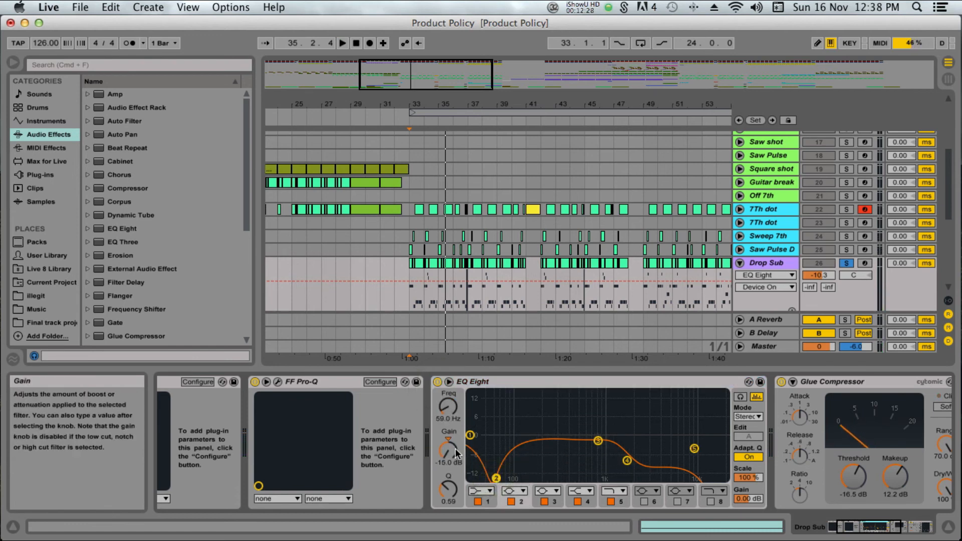
{"action": "left_click", "coordinate": [486, 384]}
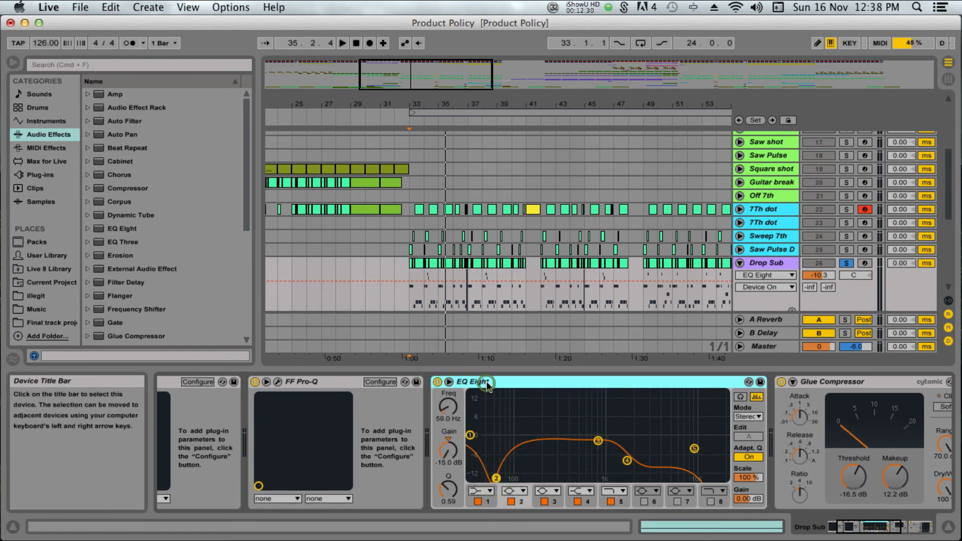
- Add a Spectrum analyser after Auto Filter on the Kick track and solo the kick
{"action": "scroll", "coordinate": [524, 326], "scroll_direction": "up", "scroll_amount": 10}
{"action": "left_click", "coordinate": [416, 151]}
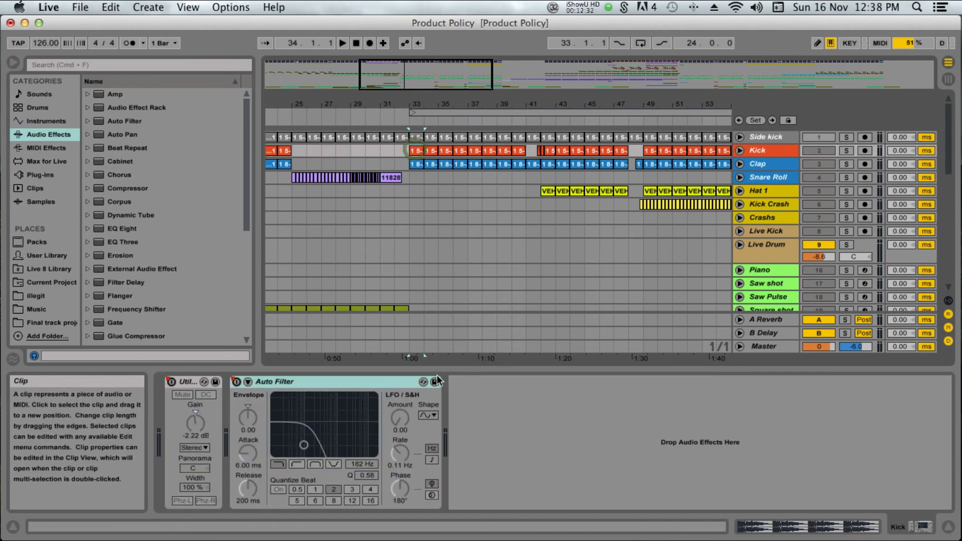
{"action": "left_click", "coordinate": [776, 150]}
{"action": "scroll", "coordinate": [170, 235], "scroll_direction": "down", "scroll_amount": 5}
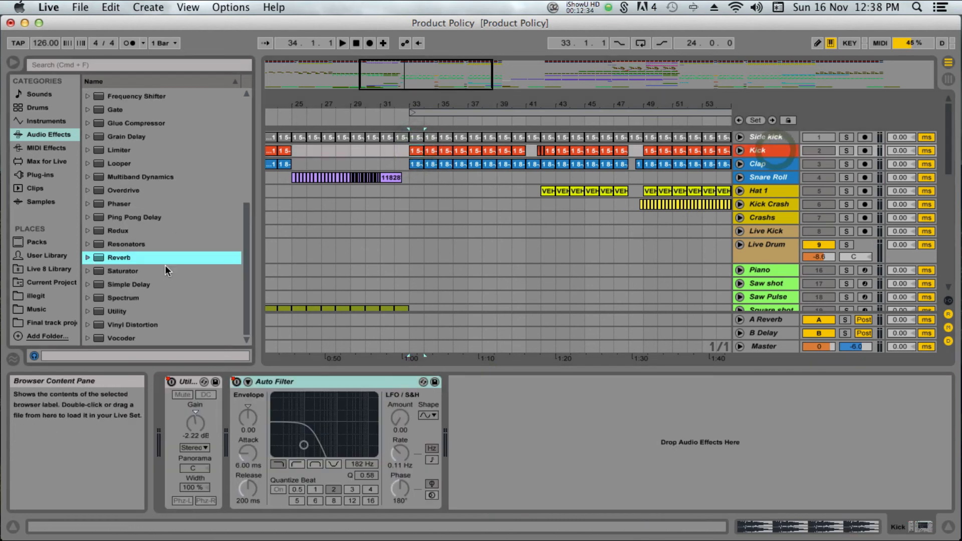
{"action": "left_click_drag", "start_coordinate": [123, 297], "coordinate": [598, 450]}
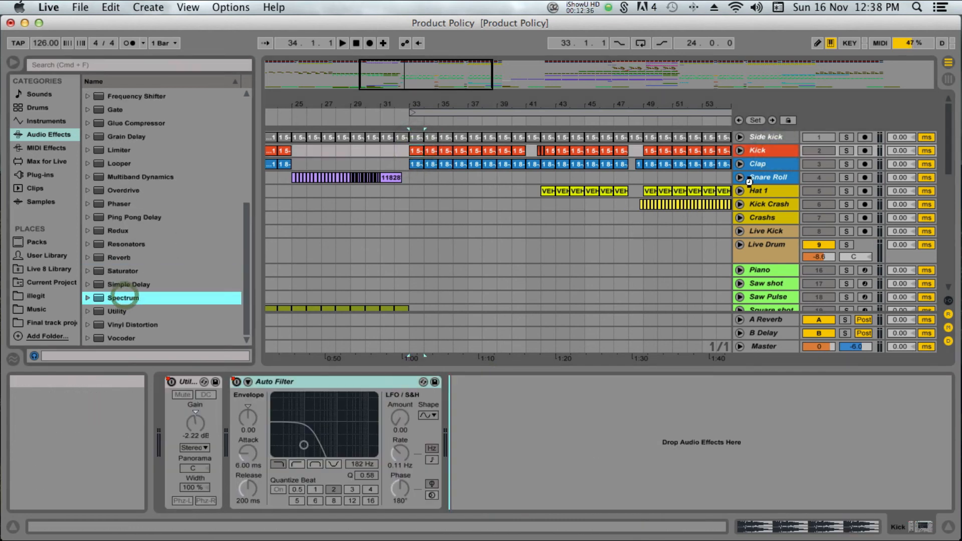
{"action": "left_click", "coordinate": [847, 151]}
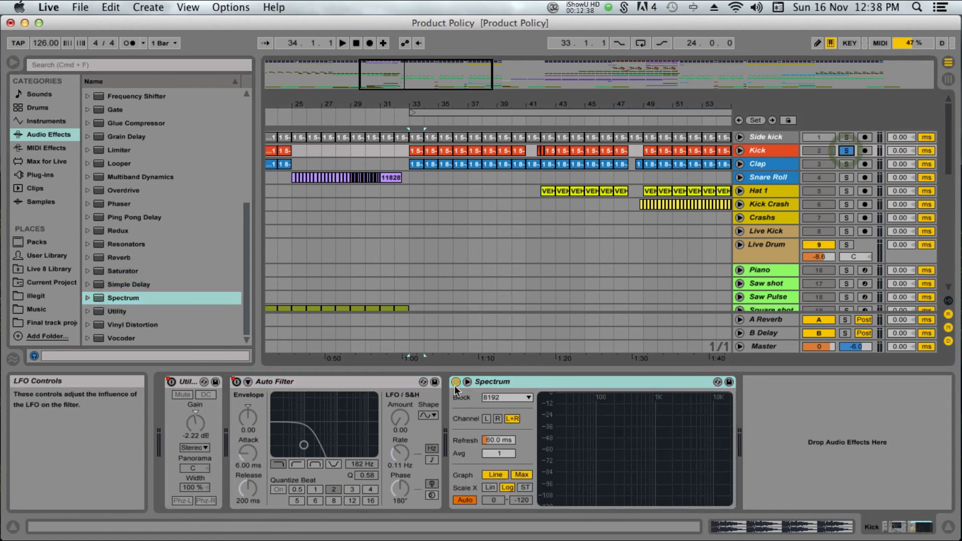
- Set the Kick track's Spectrum to a block size of 16384 and a refresh time of 40 ms
{"action": "left_click", "coordinate": [523, 397]}
{"action": "left_click", "coordinate": [503, 440]}
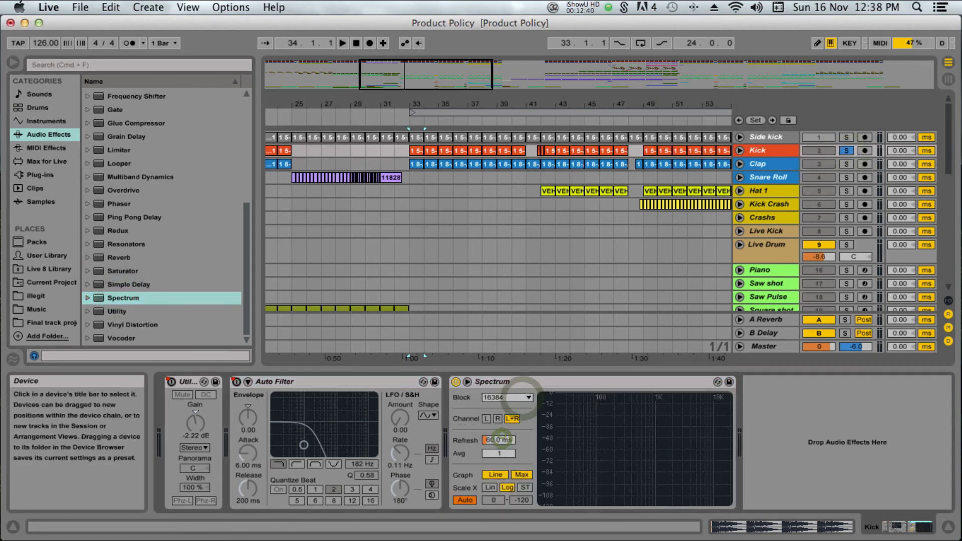
{"action": "left_click", "coordinate": [500, 440]}
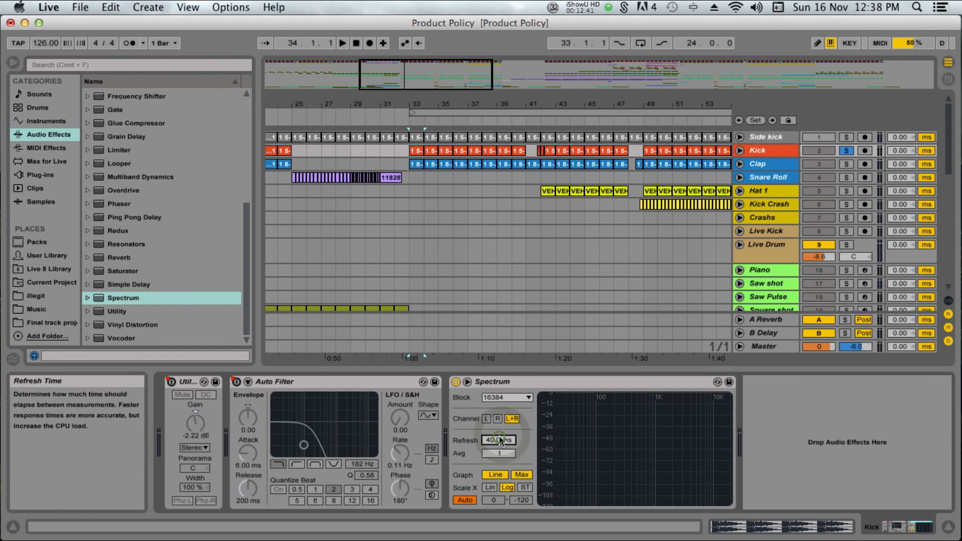
- Enlarge the Spectrum display, play the kick from bar 33 to examine its low-frequency peak, and collapse the display
{"action": "left_click", "coordinate": [466, 382]}
{"action": "key", "text": "space"}
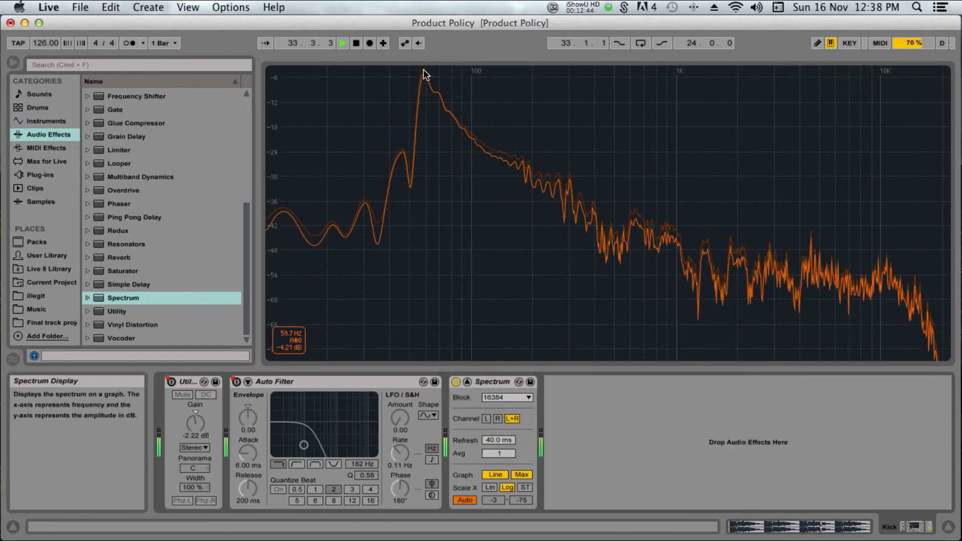
{"action": "key", "text": "space"}
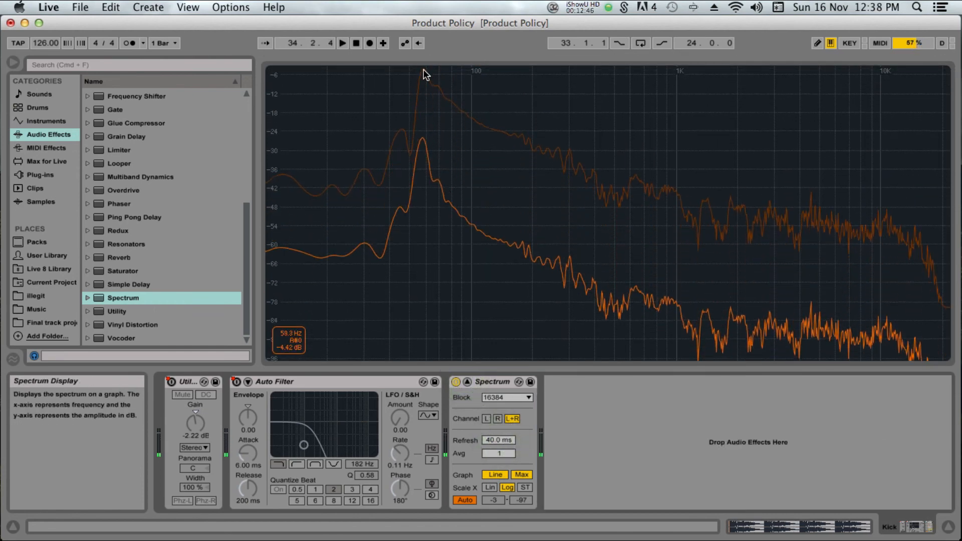
{"action": "left_click", "coordinate": [467, 382]}
- Return to the Drop Sub track and bring its device chain into view
{"action": "scroll", "coordinate": [765, 255], "scroll_direction": "down", "scroll_amount": 10}
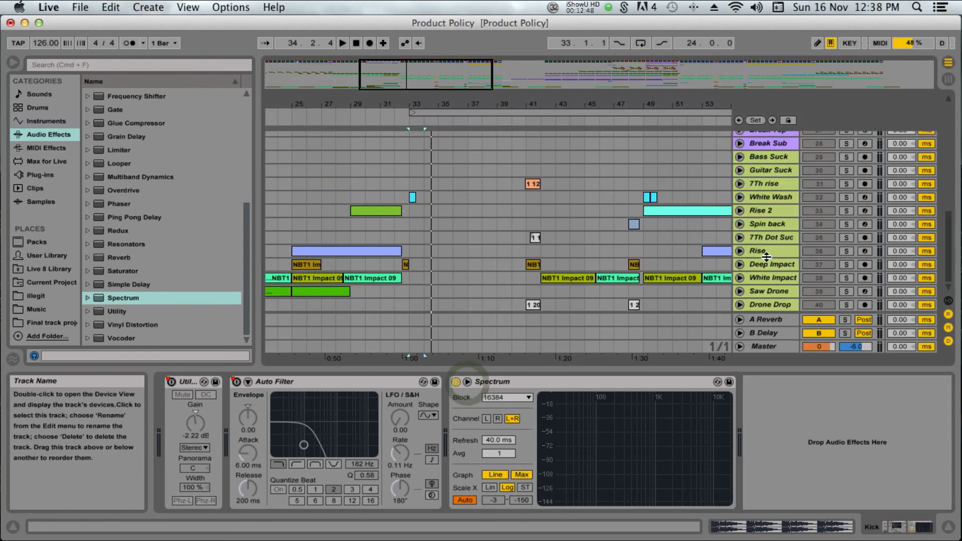
{"action": "scroll", "coordinate": [766, 256], "scroll_direction": "up", "scroll_amount": 5}
{"action": "left_click", "coordinate": [767, 168]}
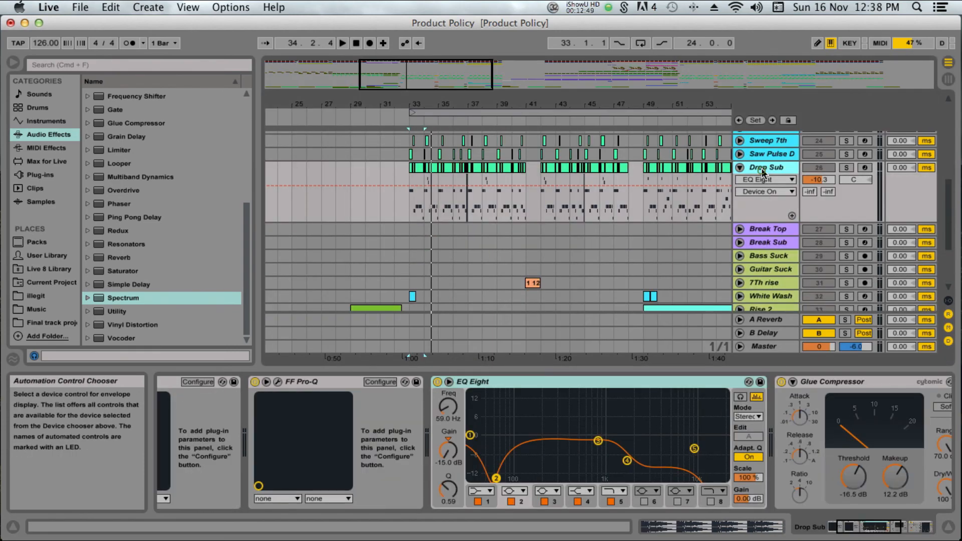
- Fold the Drop Sub track, return to the drum tracks with a wider arrangement view, and unsolo the Kick track
{"action": "left_click", "coordinate": [496, 479]}
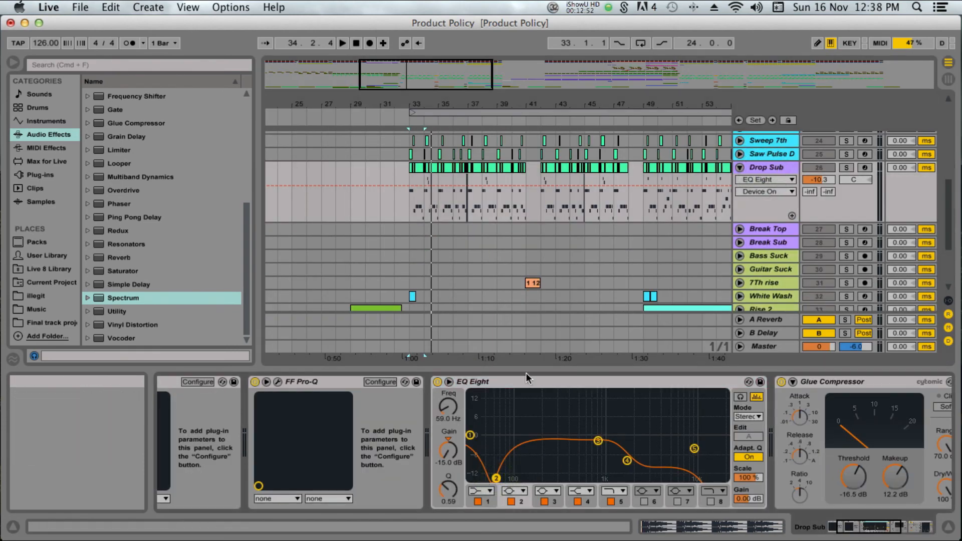
{"action": "left_click_drag", "start_coordinate": [843, 222], "coordinate": [887, 208]}
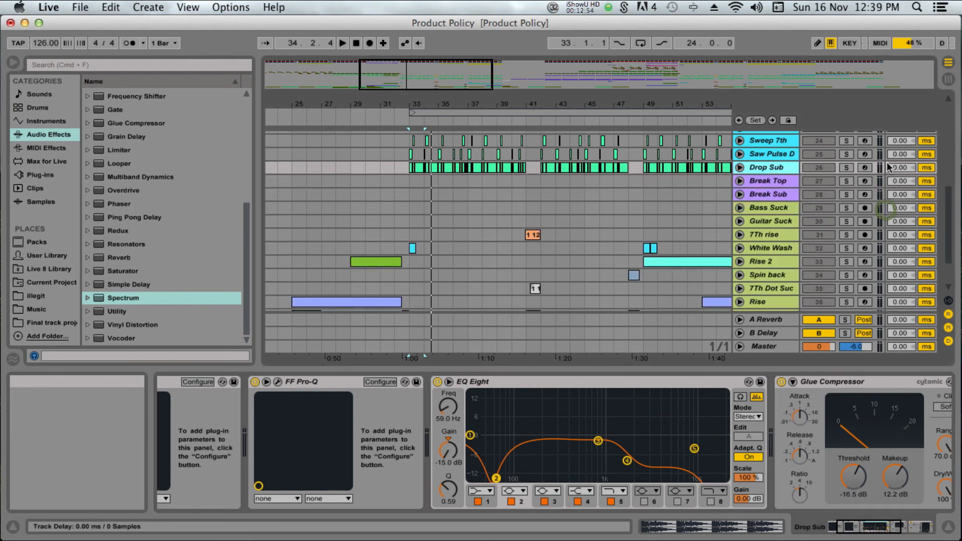
{"action": "left_click_drag", "start_coordinate": [477, 84], "coordinate": [507, 97]}
{"action": "scroll", "coordinate": [567, 188], "scroll_direction": "down", "scroll_amount": 4}
{"action": "scroll", "coordinate": [415, 150], "scroll_direction": "up", "scroll_amount": 10}
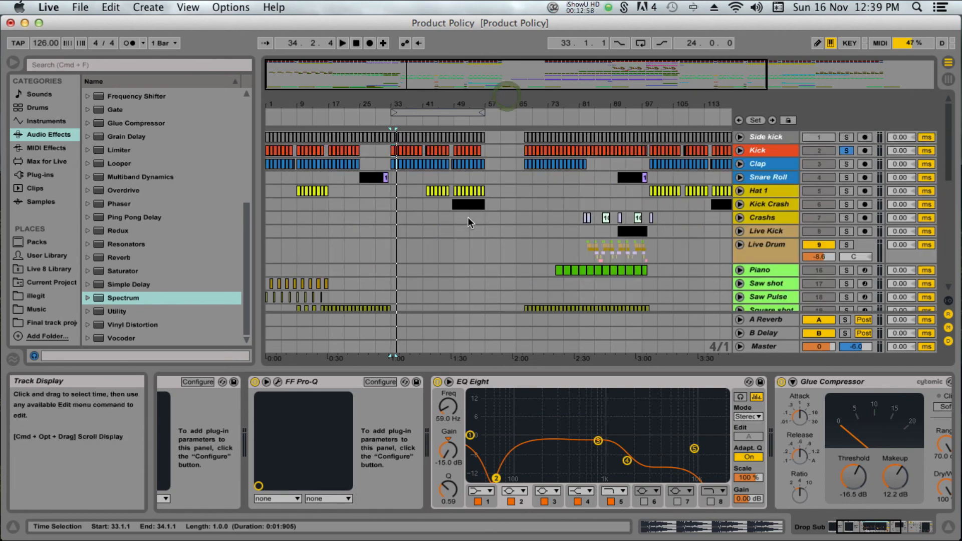
{"action": "left_click", "coordinate": [394, 177]}
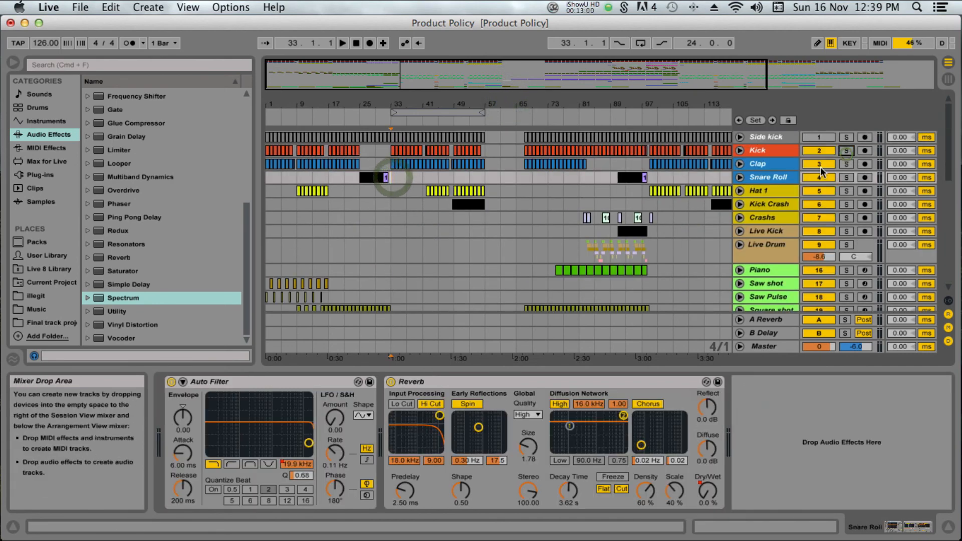
{"action": "left_click", "coordinate": [847, 150]}
- Solo the Live Drum track and play it on its own from bar 83
{"action": "scroll", "coordinate": [594, 188], "scroll_direction": "down", "scroll_amount": 3}
{"action": "left_click", "coordinate": [588, 205]}
{"action": "left_click", "coordinate": [764, 206]}
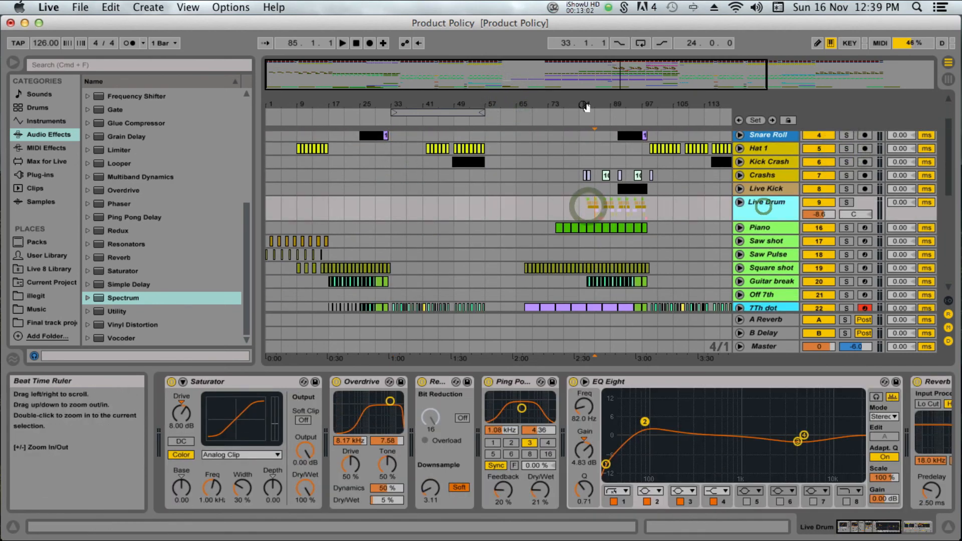
{"action": "left_click_drag", "start_coordinate": [587, 101], "coordinate": [585, 127]}
{"action": "left_click", "coordinate": [581, 200]}
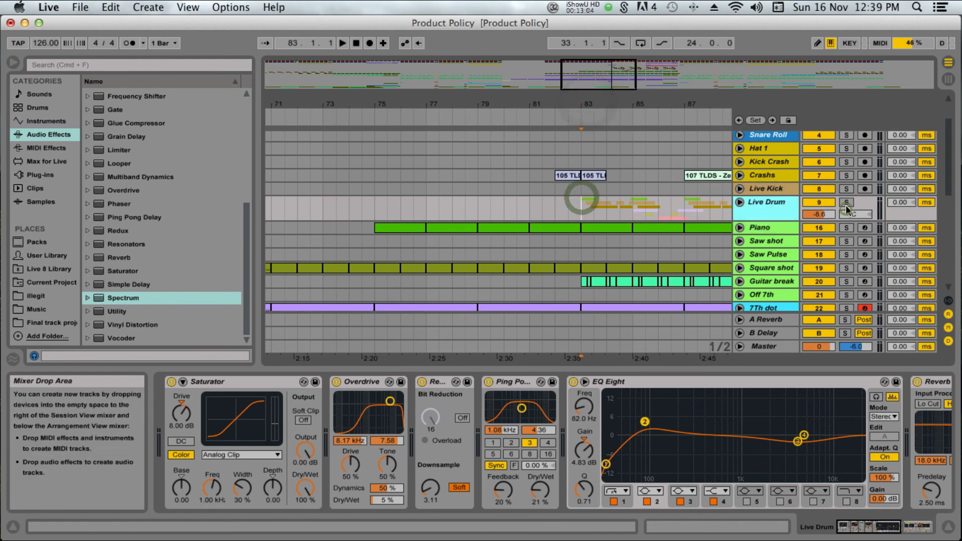
{"action": "left_click", "coordinate": [847, 203]}
{"action": "key", "text": "space"}
{"action": "left_click", "coordinate": [779, 208]}
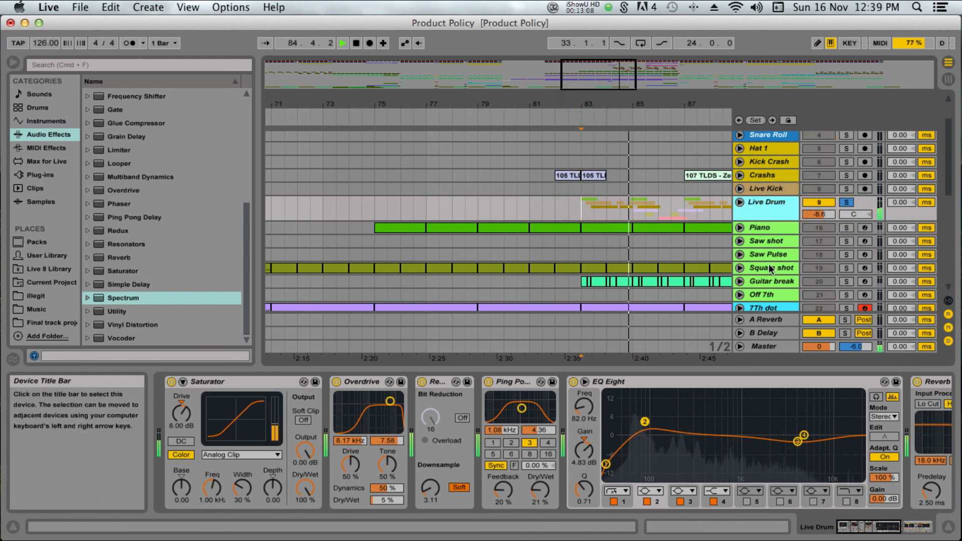
- Unsolo Live Drum and play the passage from bar 83 in the full mix
{"action": "left_click", "coordinate": [845, 202]}
{"action": "key", "text": "space"}
{"action": "key", "text": "space"}
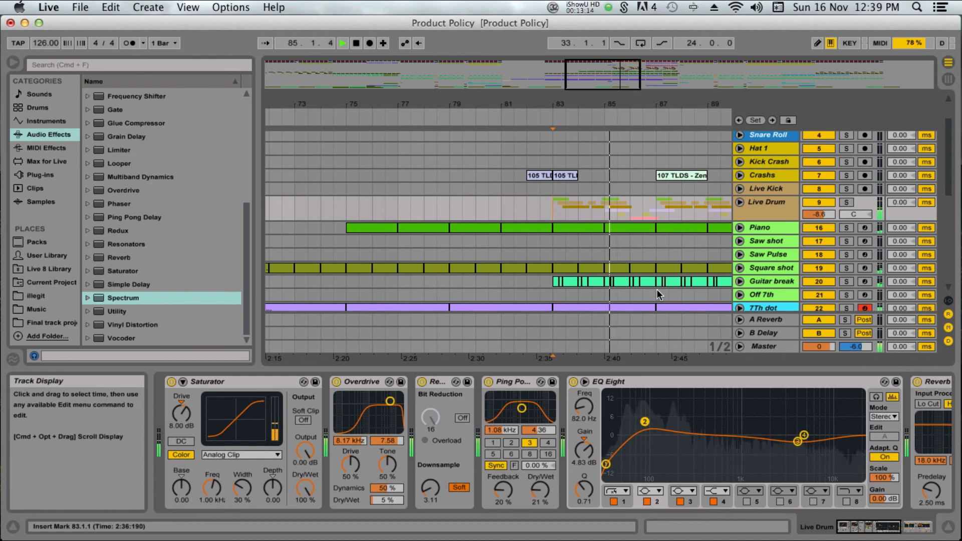
{"action": "key", "text": "space"}
- Solo Live Drum again, examine the EQ Eight and Reverb at the end of its device chain, and clear the solo
{"action": "left_click", "coordinate": [847, 202]}
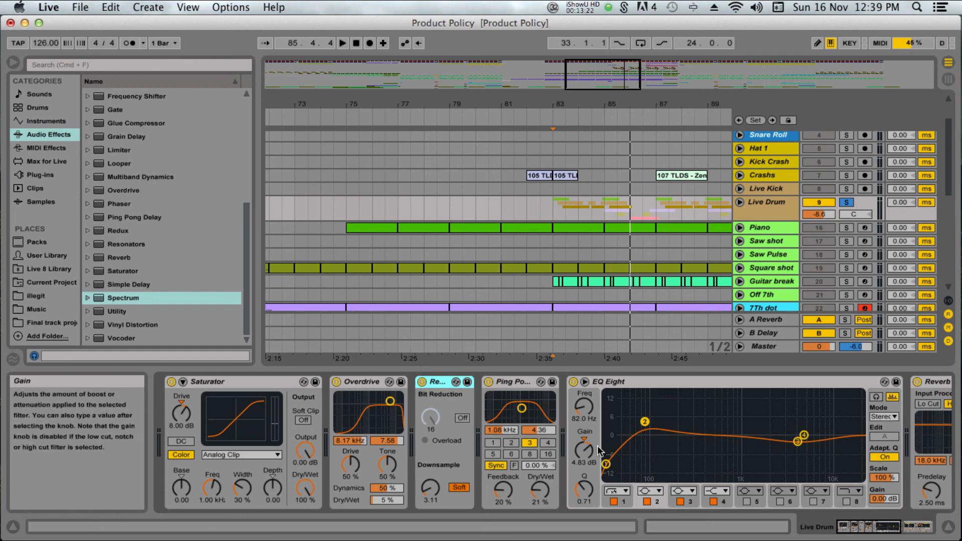
{"action": "scroll", "coordinate": [594, 447], "scroll_direction": "right", "scroll_amount": 10}
{"action": "scroll", "coordinate": [622, 209], "scroll_direction": "up", "scroll_amount": 3}
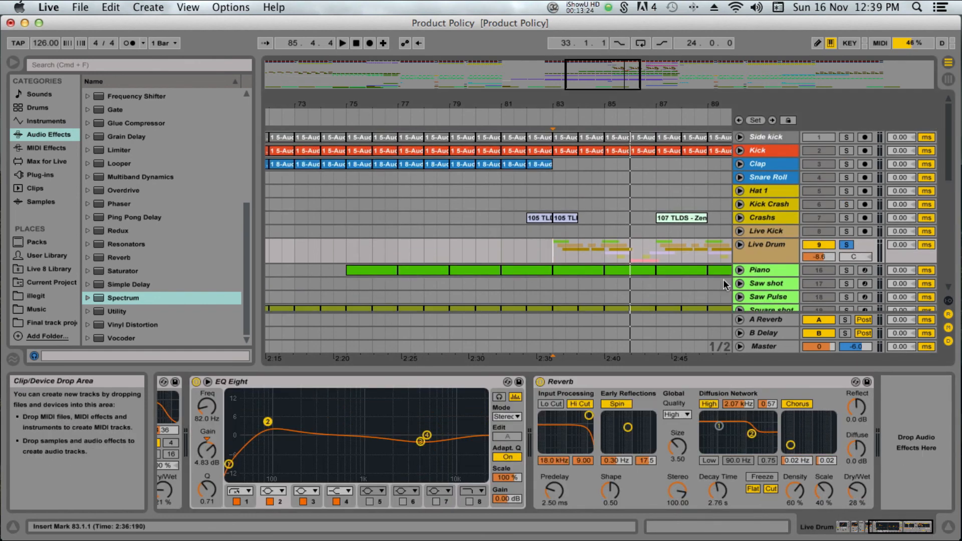
{"action": "left_click", "coordinate": [846, 244]}
{"action": "left_click", "coordinate": [883, 253]}
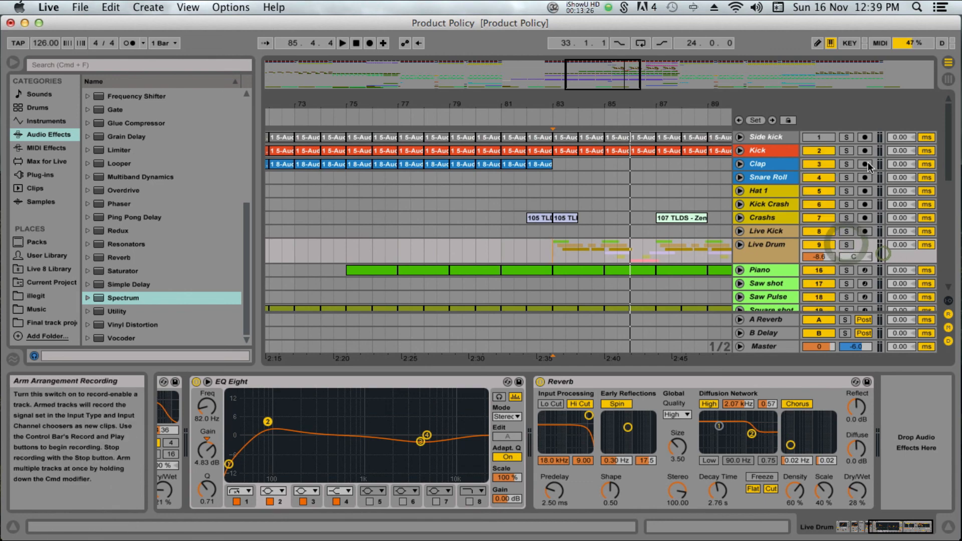
- Show the whole song's length in the arrangement and look over the remaining tracks below Guitar break
{"action": "left_click_drag", "start_coordinate": [597, 75], "coordinate": [611, 52]}
{"action": "scroll", "coordinate": [611, 230], "scroll_direction": "down", "scroll_amount": 6}
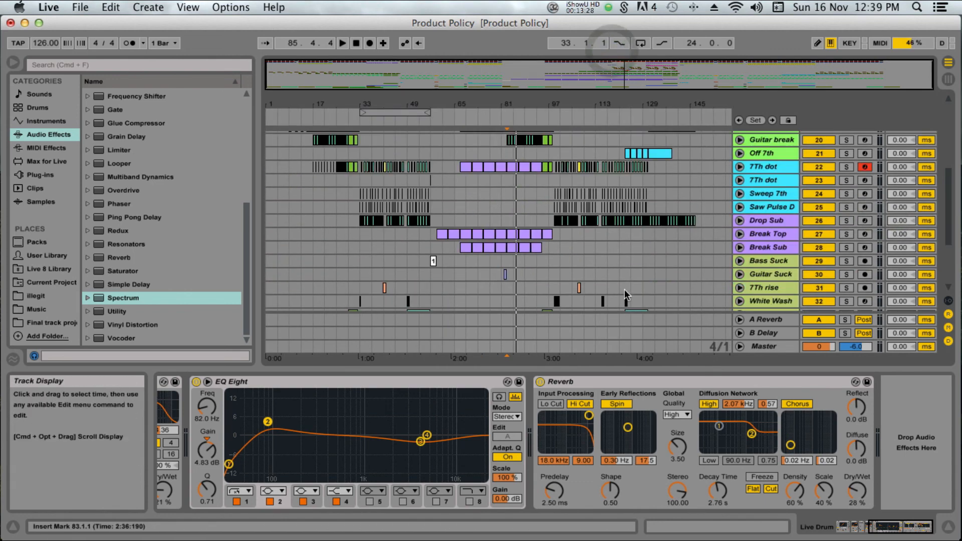
{"action": "scroll", "coordinate": [621, 263], "scroll_direction": "down", "scroll_amount": 4}
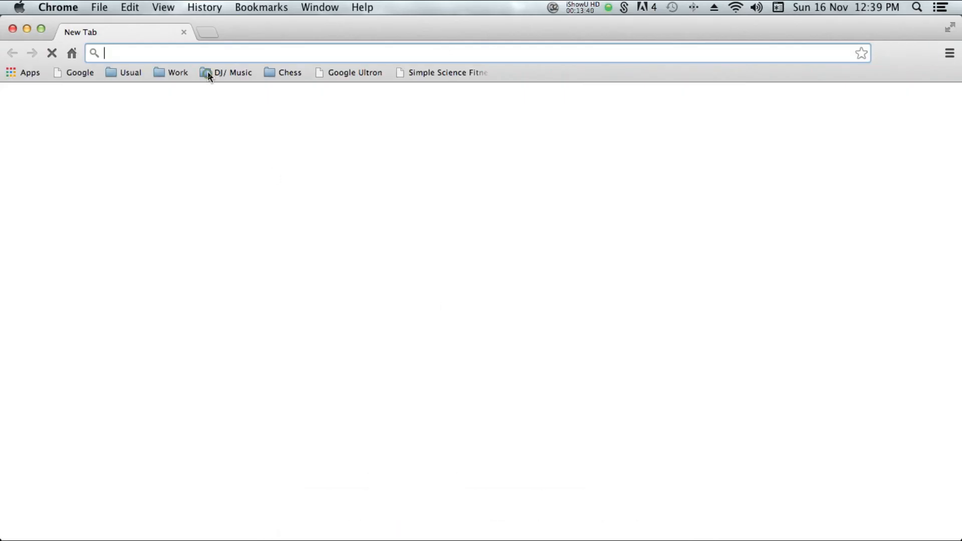
- Switch to Chrome and open the SoundCloud stream bookmarked in the DJ/ Music folder
{"action": "left_click", "coordinate": [207, 72]}
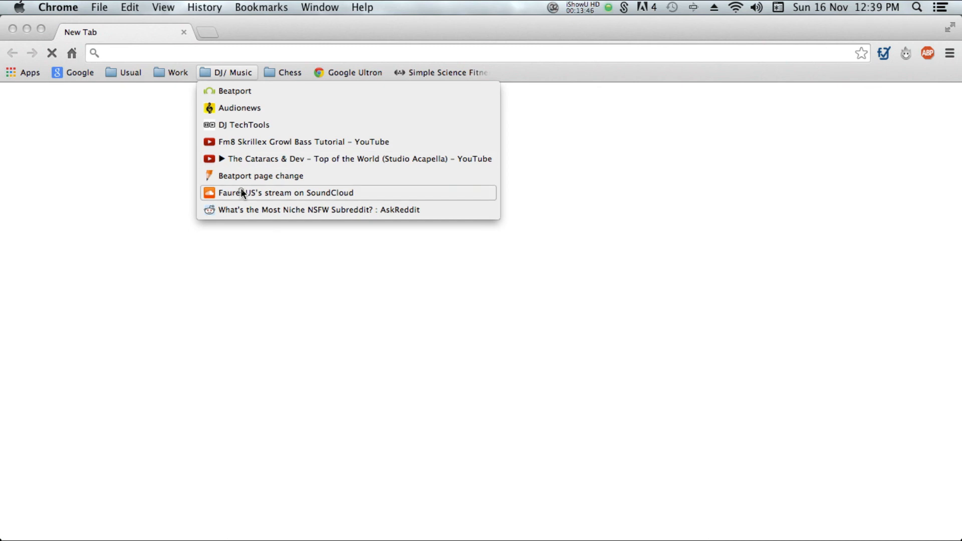
{"action": "left_click", "coordinate": [241, 191]}
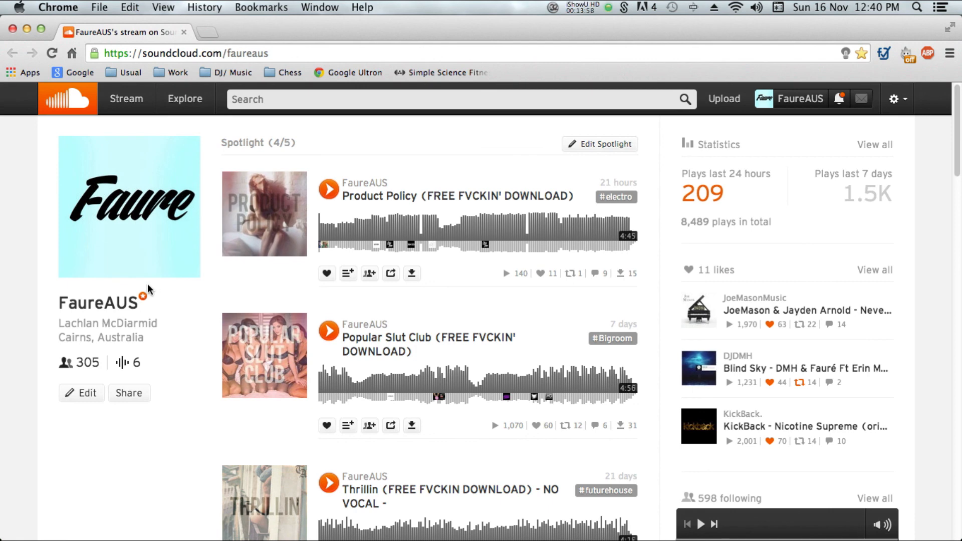
{"action": "left_click", "coordinate": [530, 511]}
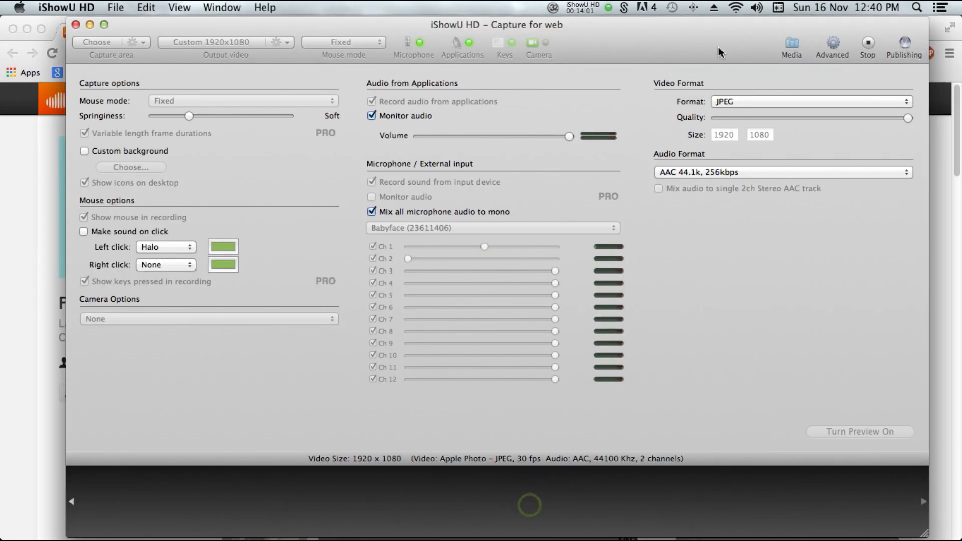